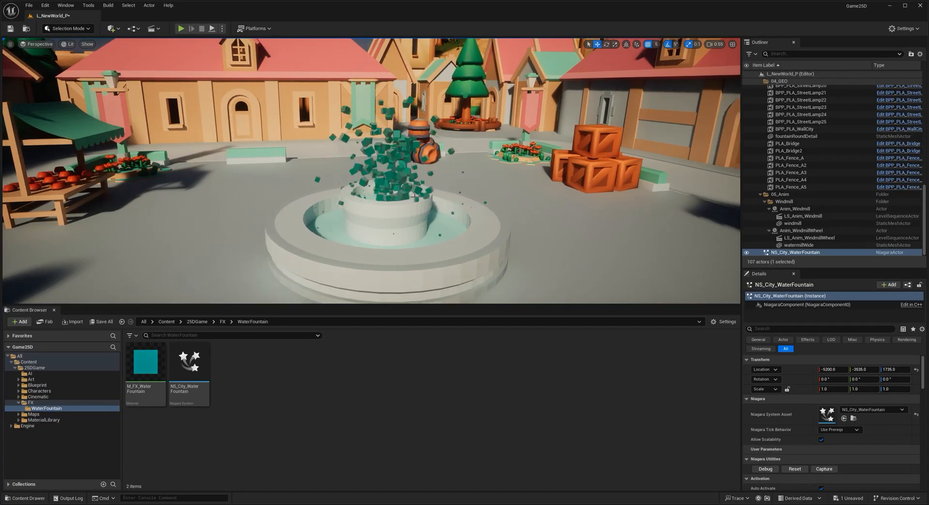
Step: Open the FX folder under 25DGame in the project content
key("s")
right_click_drag(372, 171, 329, 206)
key("w")
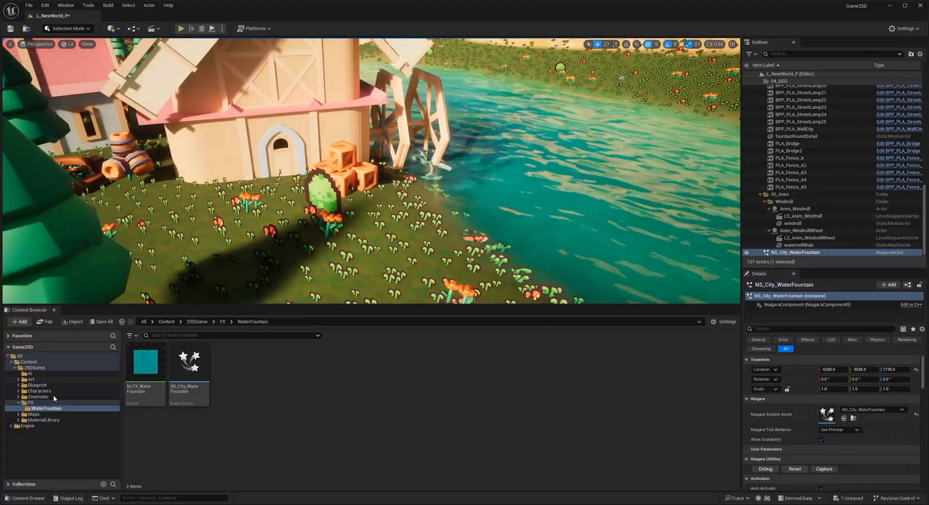
left_click(38, 404)
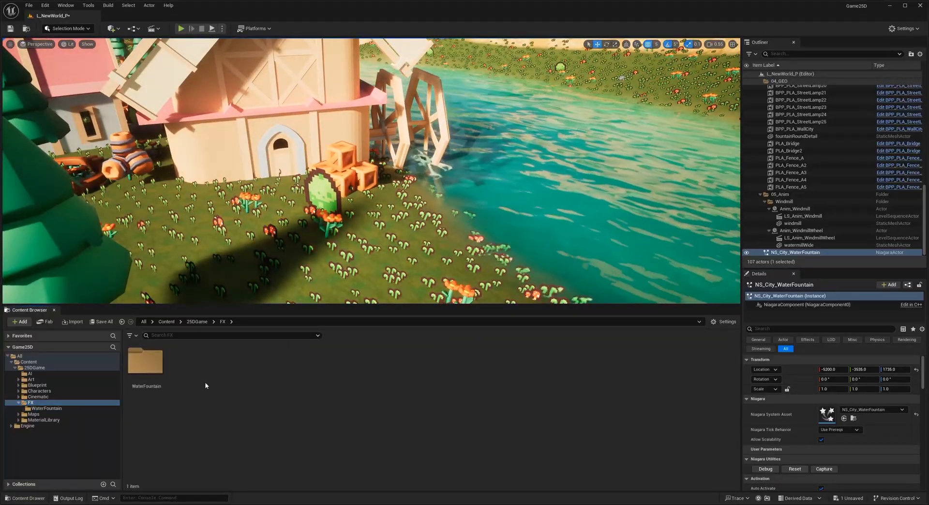
mouse_move(436, 214)
right_mouse_down()
mouse_move(411, 210)
mouse_move(459, 193)
mouse_move(445, 201)
right_mouse_up()
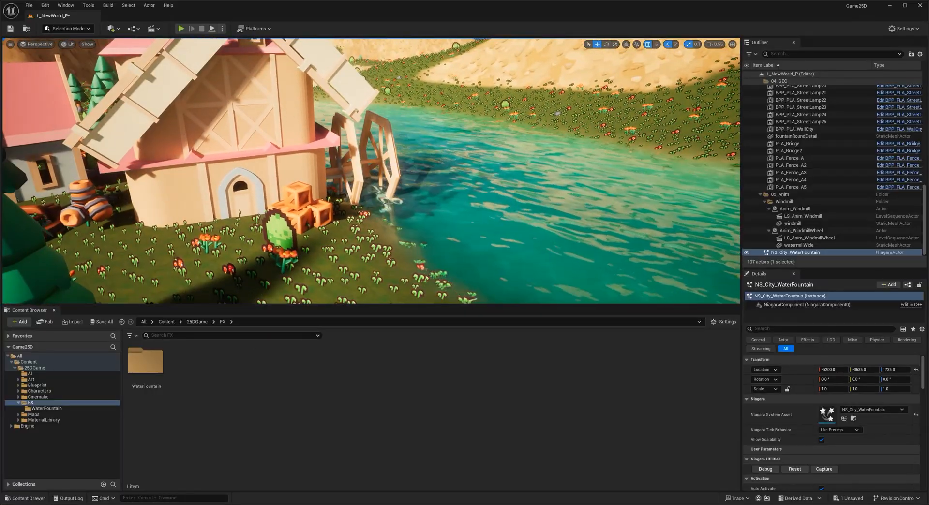
Step: Create a folder named SplashWheel inside FX and open it
right_click(190, 366)
left_click(193, 382)
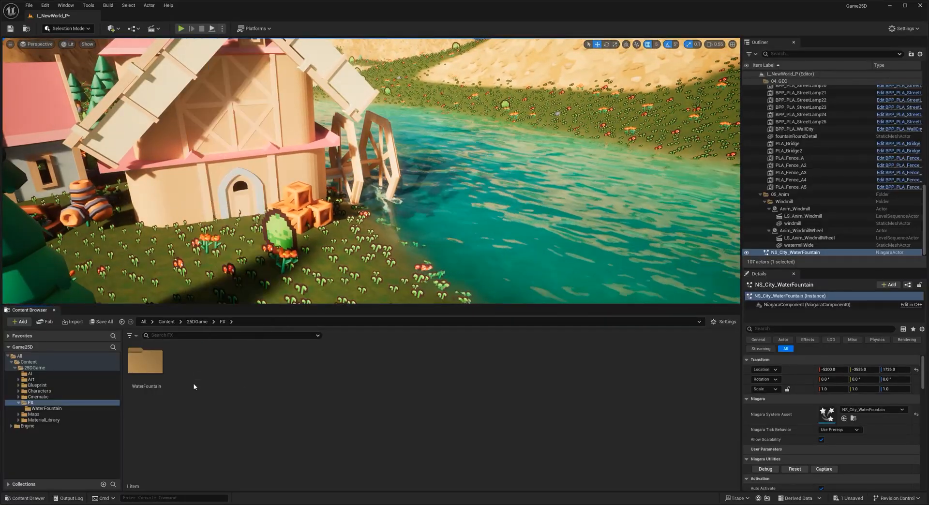
key("ctrl+shift+n")
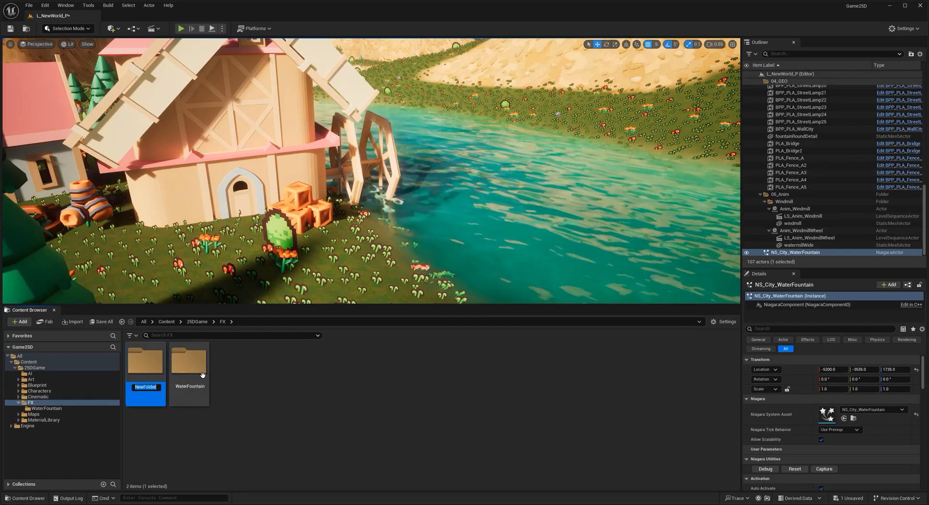
key("Caps_Lock")
type("Splas")
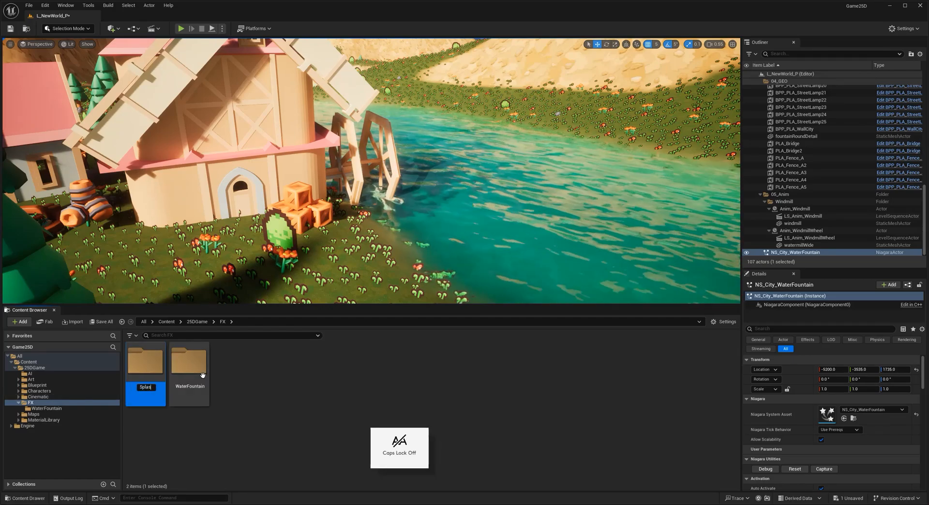
type("hWheel")
key("Return")
key("Caps_Lock")
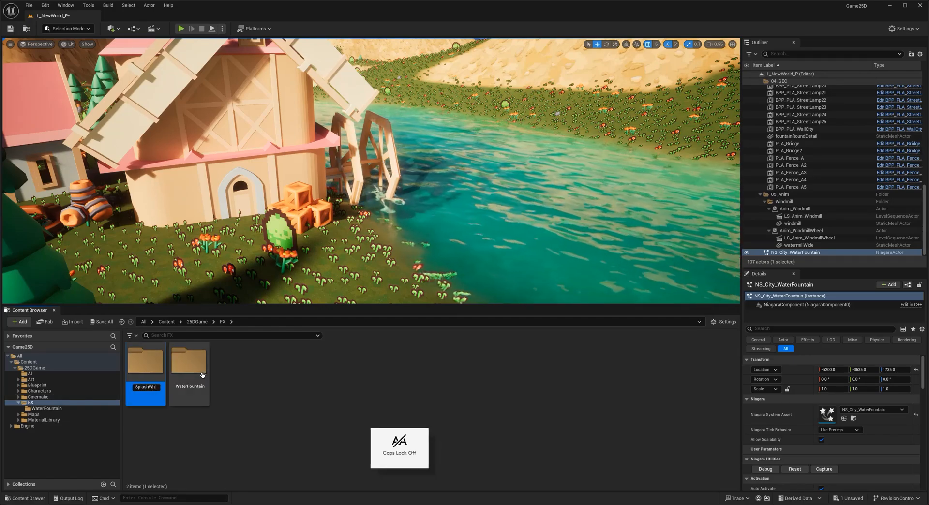
double_click(150, 367)
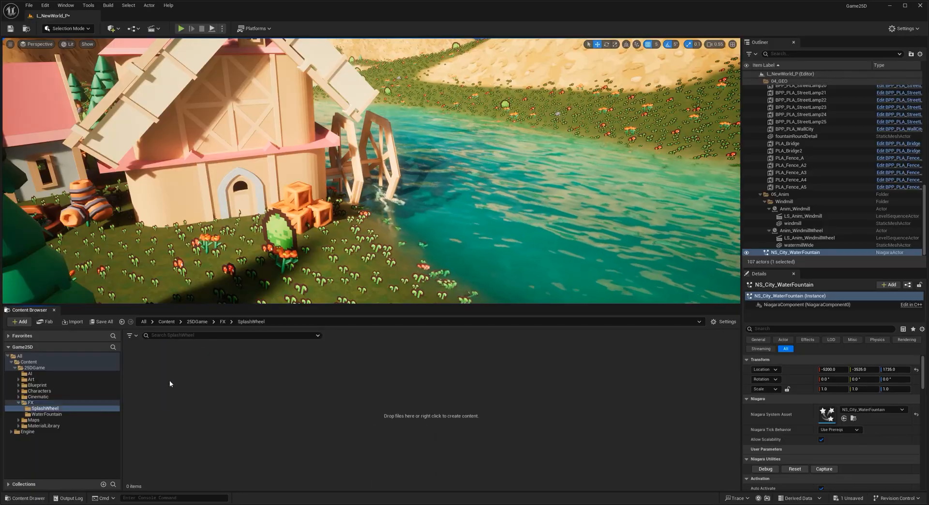
Step: Create a Niagara System in the SplashWheel folder, using the Fountain emitter template as its base
right_click(185, 370)
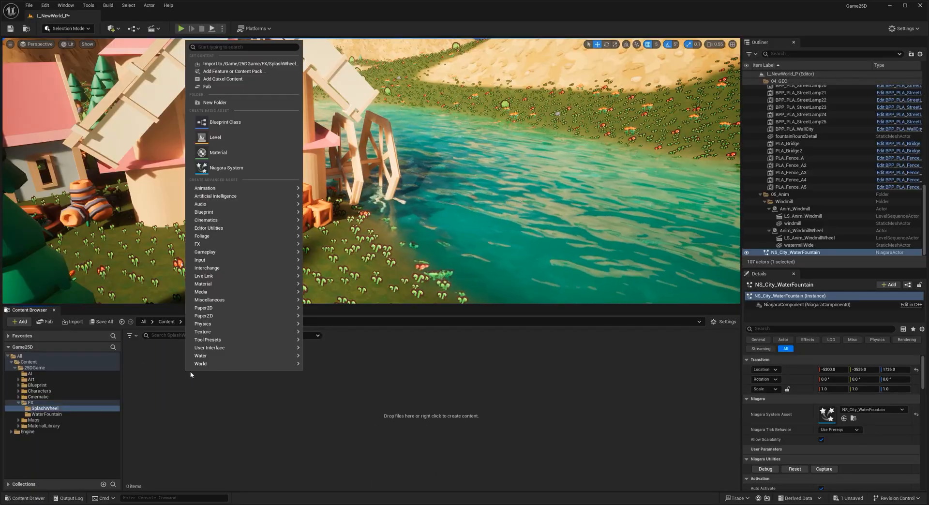
left_click(228, 170)
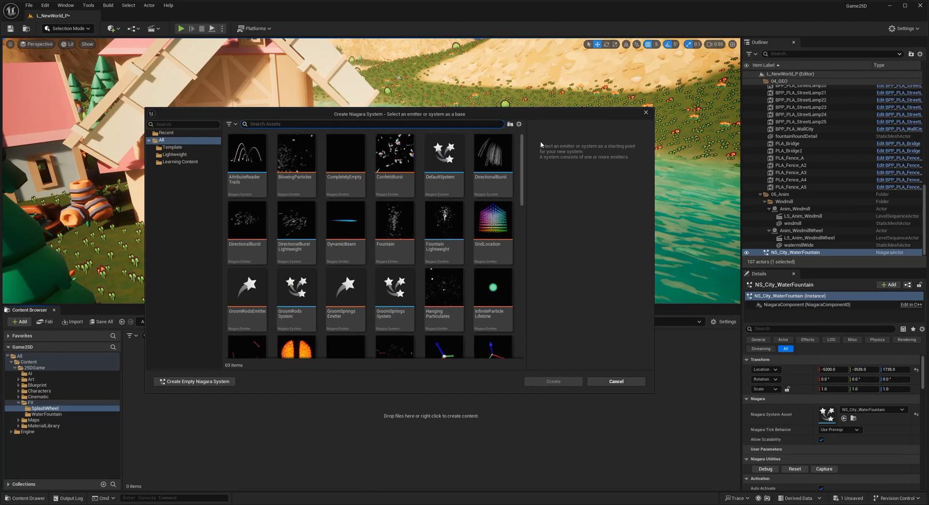
mouse_move(522, 150)
left_mouse_down()
mouse_move(521, 308)
mouse_move(526, 142)
left_mouse_up()
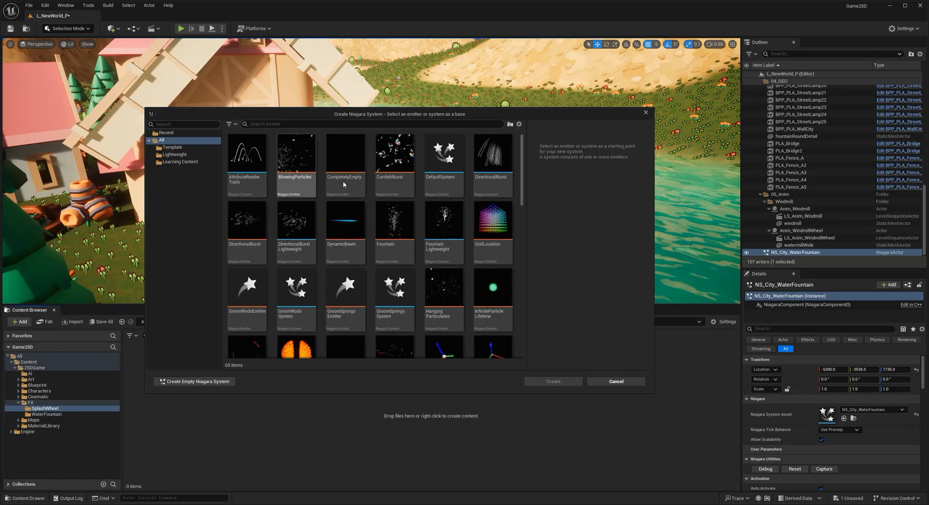
left_click_drag(522, 161, 526, 143)
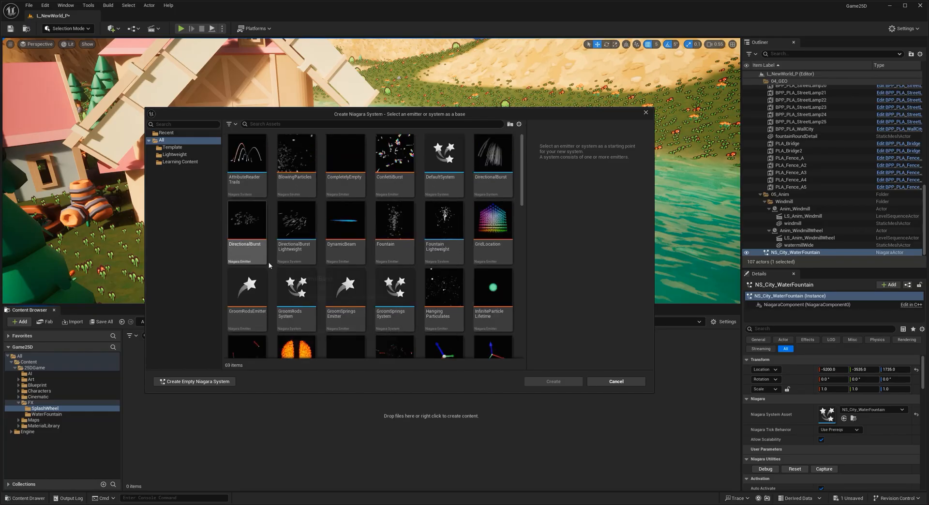
left_click_drag(451, 120, 574, 222)
left_click_drag(400, 203, 381, 201)
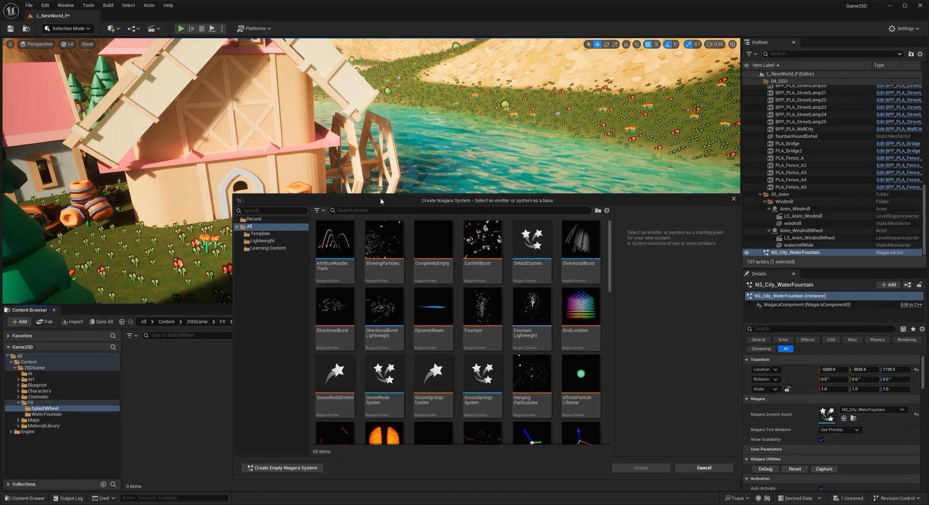
left_click_drag(410, 202, 390, 219)
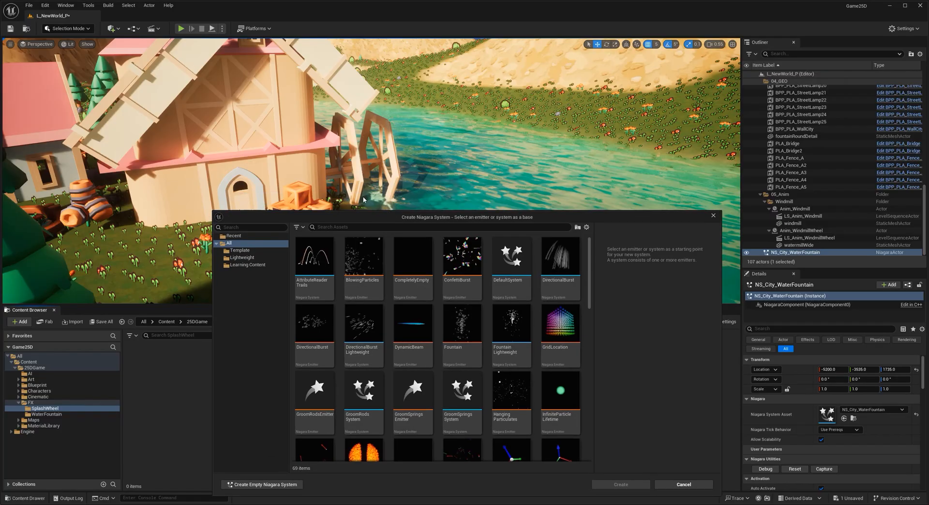
left_click_drag(427, 219, 415, 217)
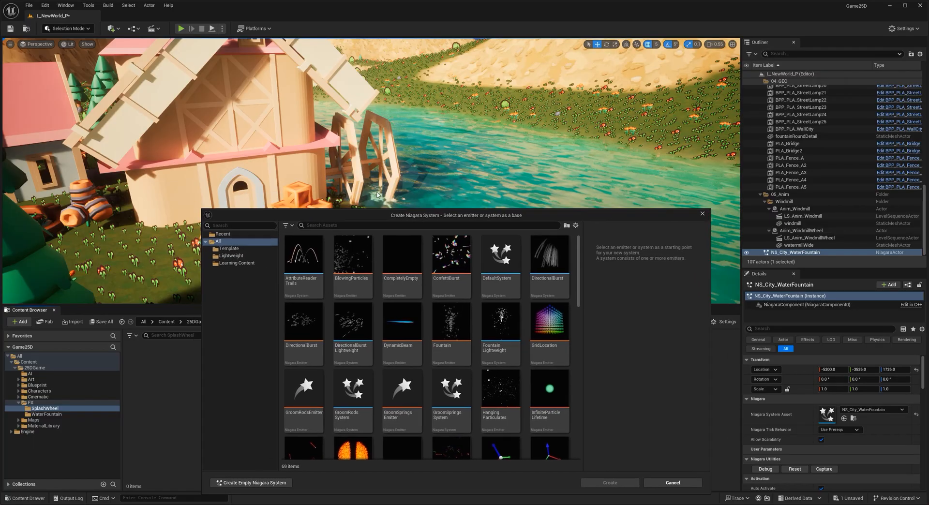
left_click(448, 340)
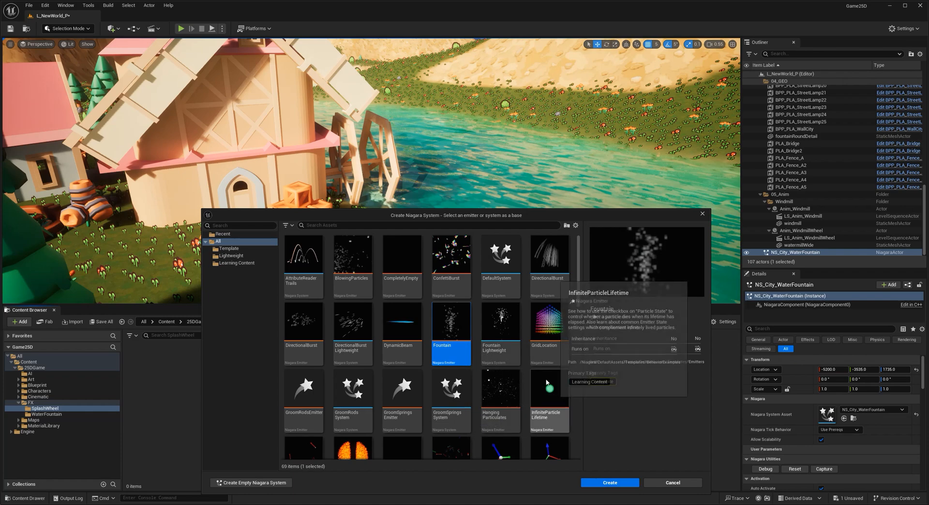
left_click_drag(558, 215, 561, 197)
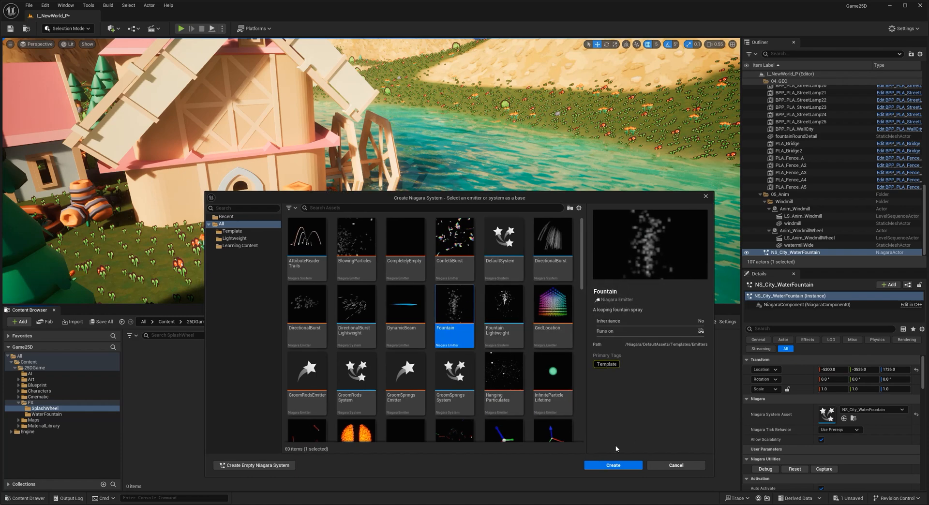
left_click(613, 466)
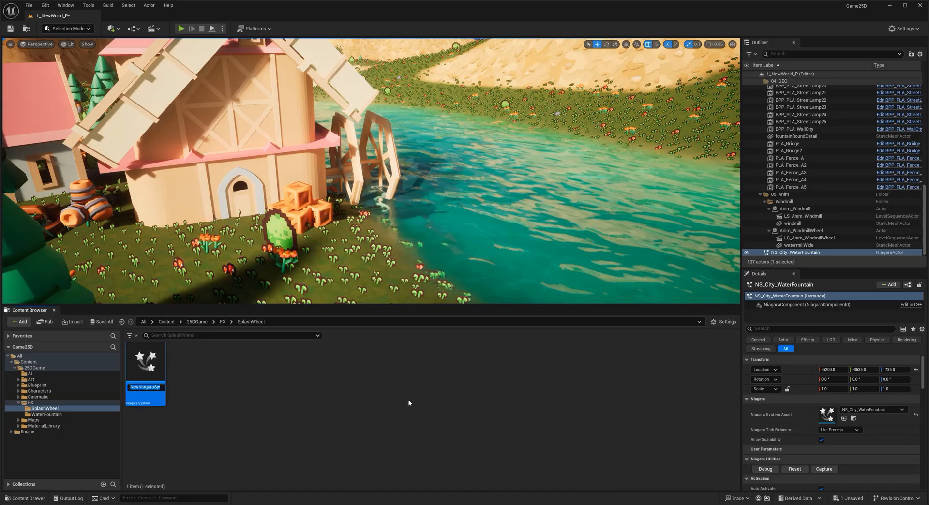
Step: Name the new Niagara System NS_SplashWheel
type("ns")
key("BackSpace")
key("BackSpace")
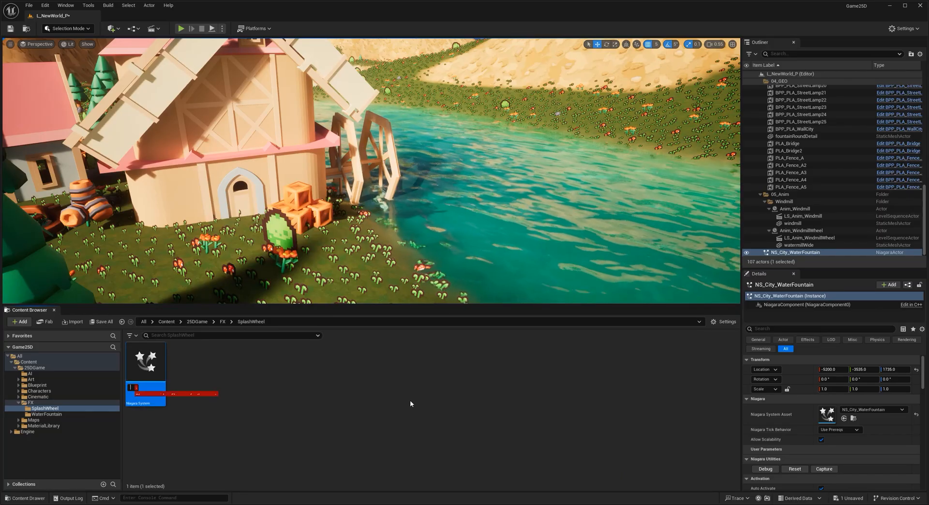
key("Caps_Lock")
type("NS_")
key("Caps_Lock")
type("SplashWheel")
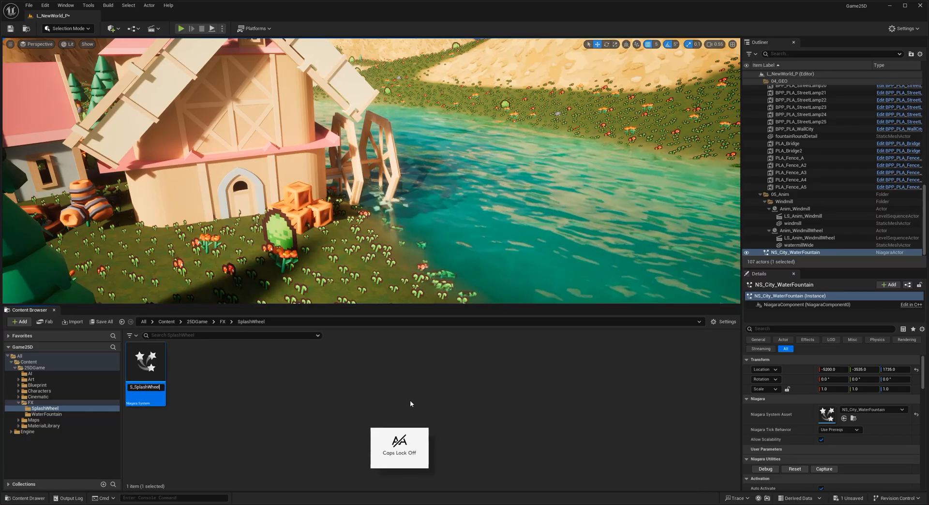
key("Return")
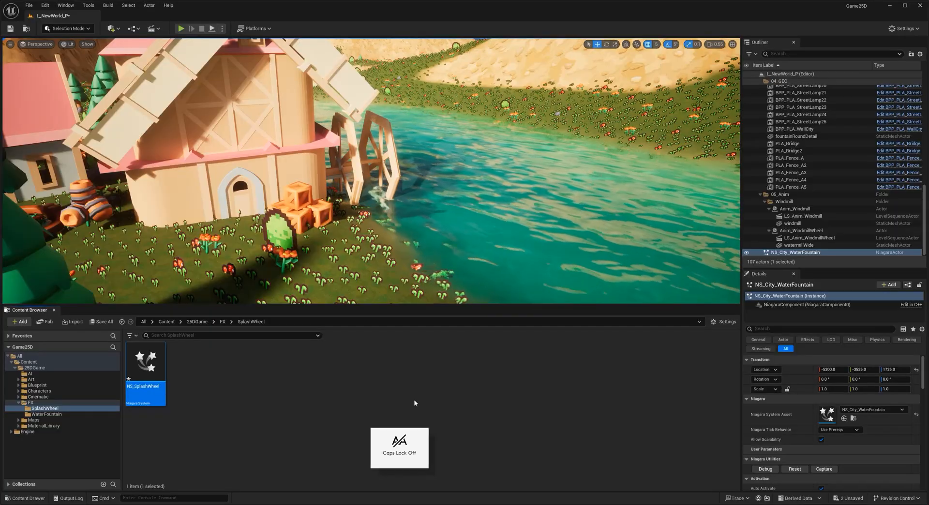
Step: Place NS_SplashWheel in the level beside the windmill's water wheel, at about X 4050, Y 140, Z -555, and save the work
left_click_drag(160, 362, 380, 206)
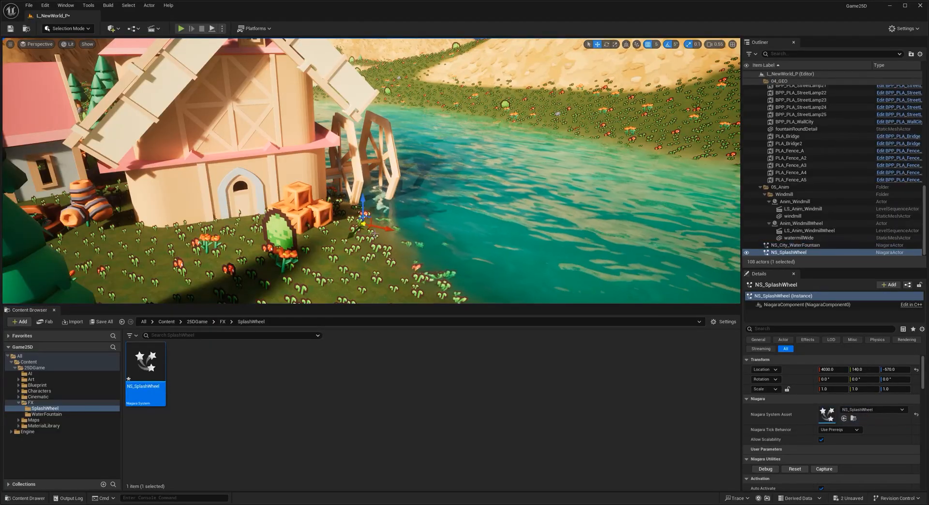
key("f")
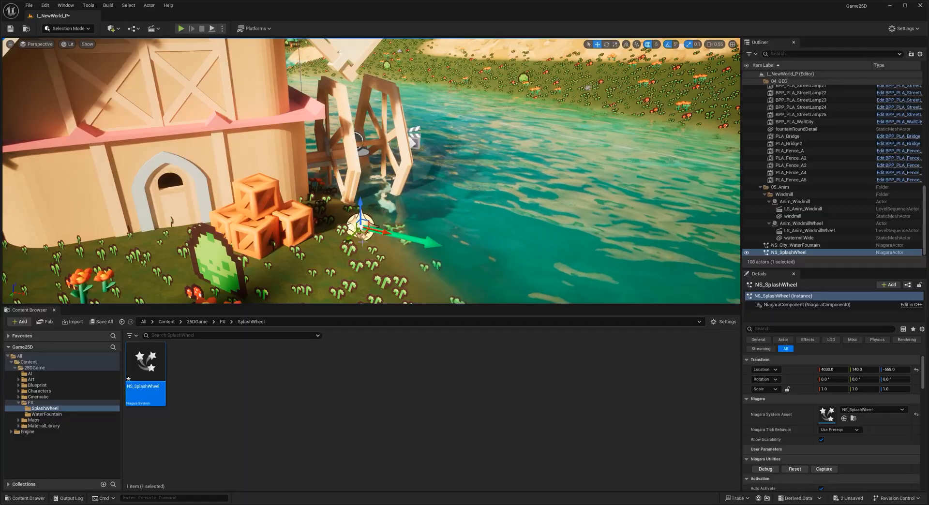
key("ctrl+s")
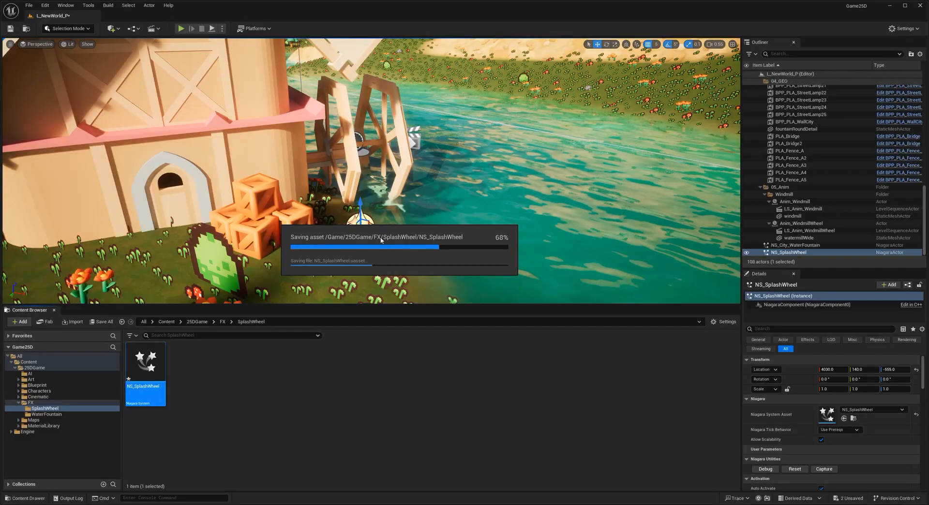
left_click_drag(384, 235, 396, 238)
key("Escape")
mouse_move(397, 238)
right_mouse_down()
mouse_move(372, 232)
mouse_move(402, 232)
right_mouse_up()
left_click(362, 244)
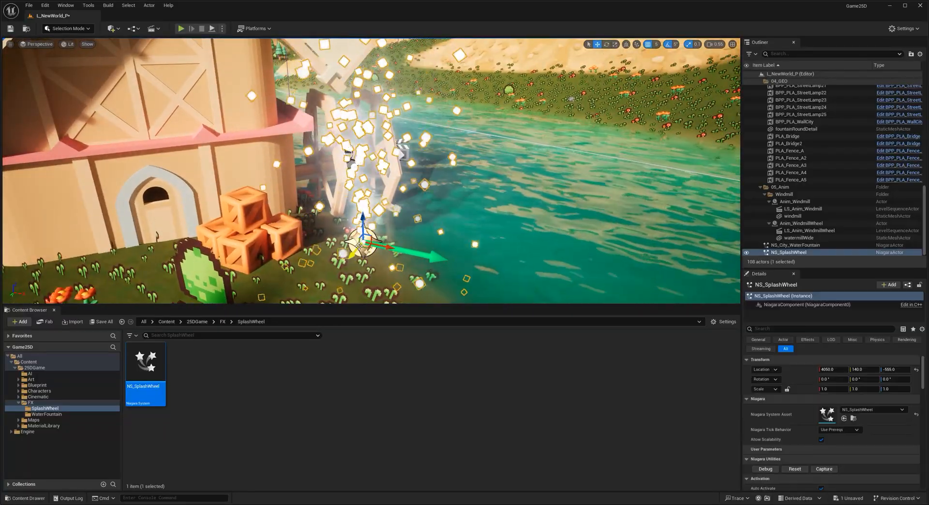
Step: Attach the NS_SplashWheel actor to Anim_WindmillWheel and reset its relative location and rotation to zero
left_click_drag(789, 252, 805, 224)
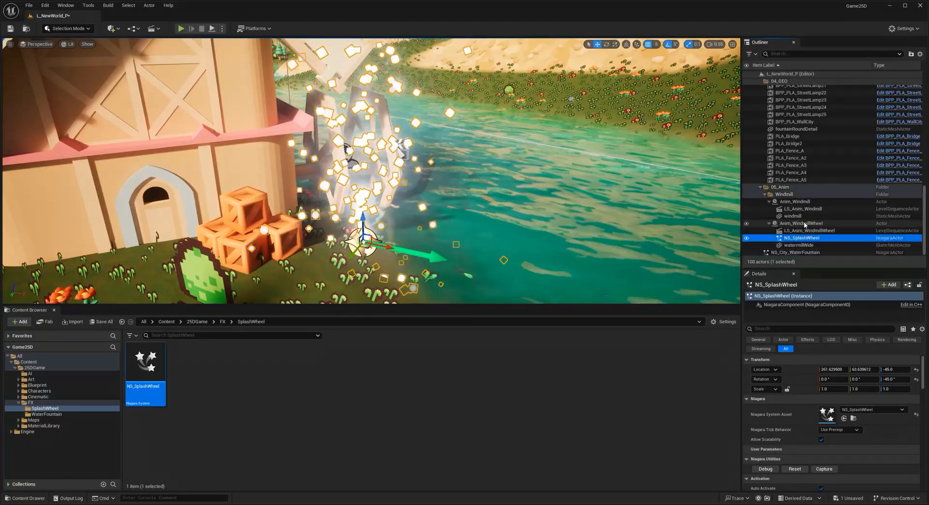
left_click(915, 369)
key("f")
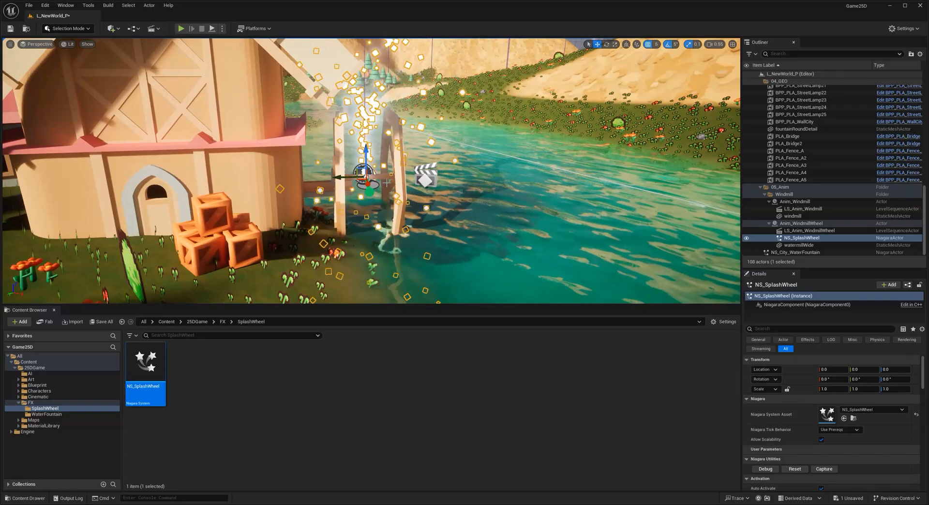
right_click_drag(386, 183, 404, 196)
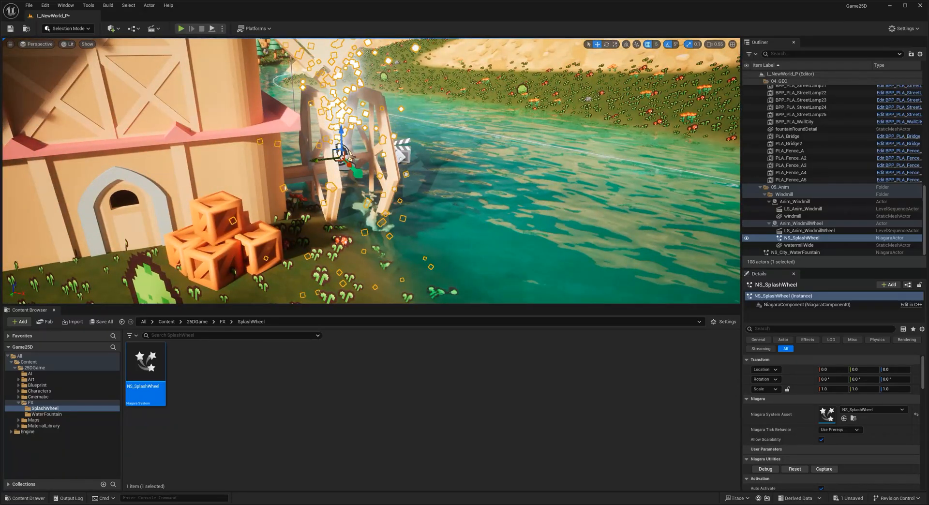
right_click_drag(404, 196, 399, 193)
Step: Move NS_SplashWheel down to the foot of the water wheel, at about Z -75, and deselect it
left_click_drag(358, 170, 373, 185)
left_click_drag(361, 156, 362, 195)
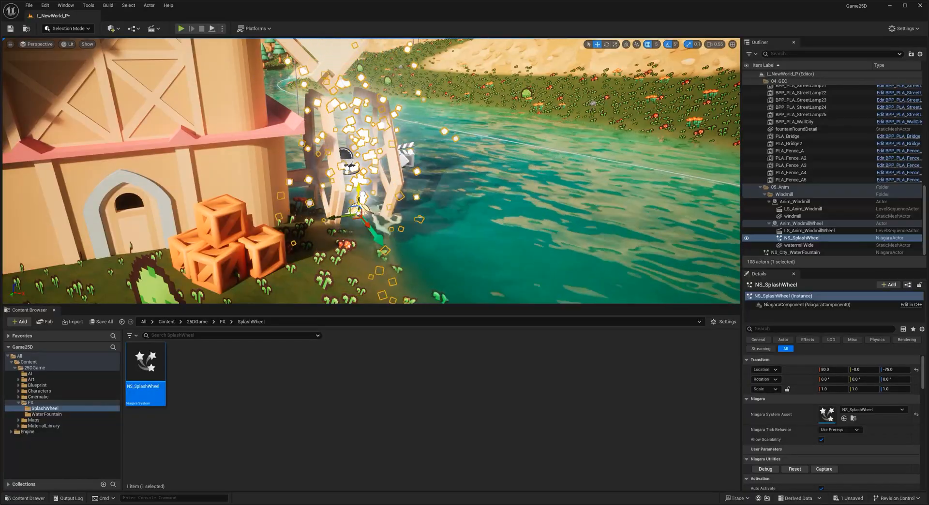
left_click_drag(369, 228, 377, 237)
left_click(400, 379)
right_click_drag(409, 232, 386, 244)
key("Escape")
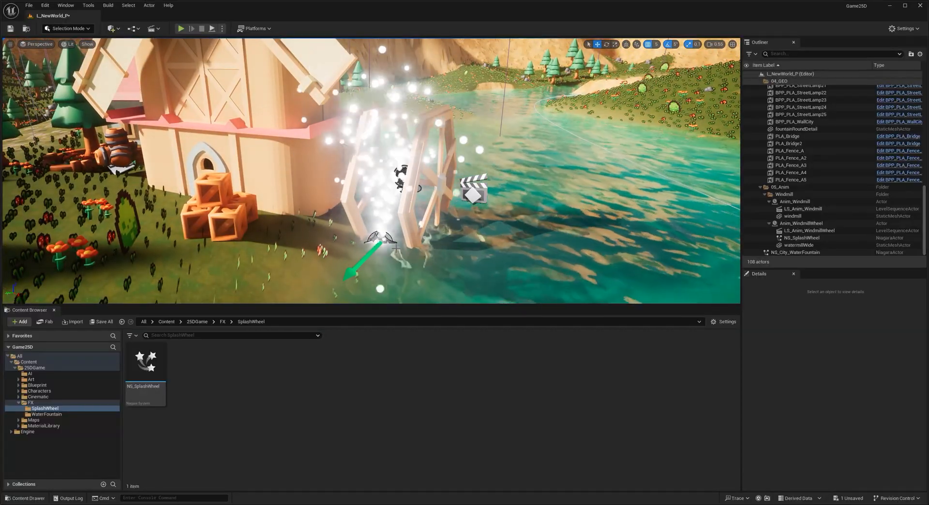
Step: Open NS_SplashWheel for editing, then enlarge its window beside the level viewport and widen the System Overview
double_click(148, 374)
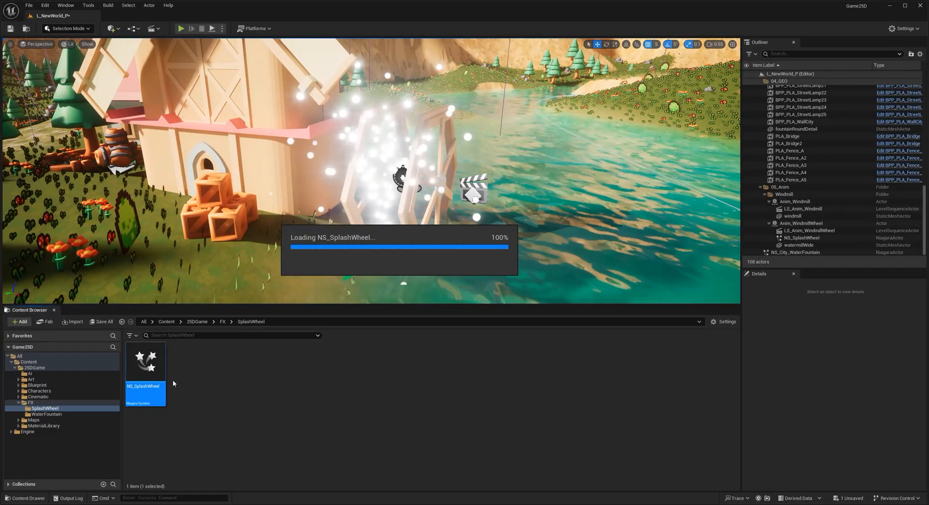
left_click_drag(495, 157, 624, 141)
right_click_drag(361, 195, 368, 195)
left_click_drag(634, 135, 634, 39)
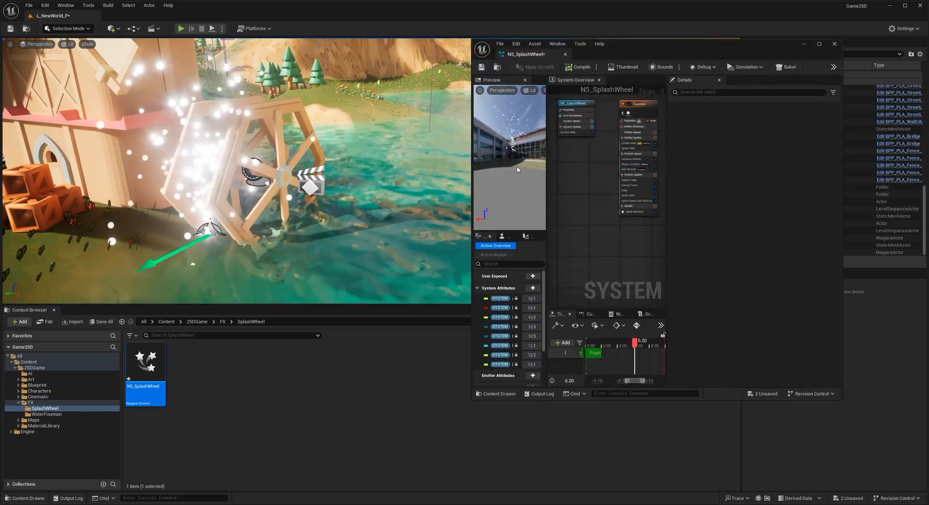
left_click_drag(472, 169, 381, 169)
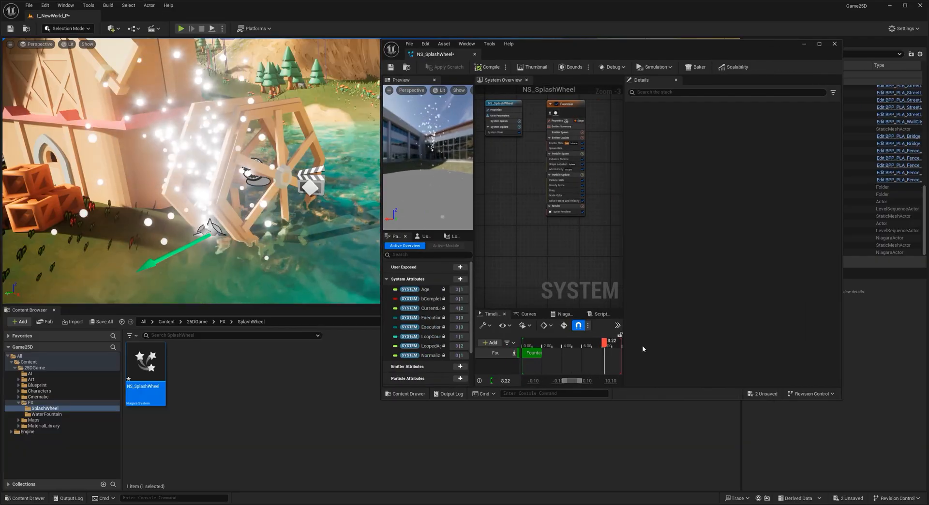
left_click_drag(665, 400, 666, 471)
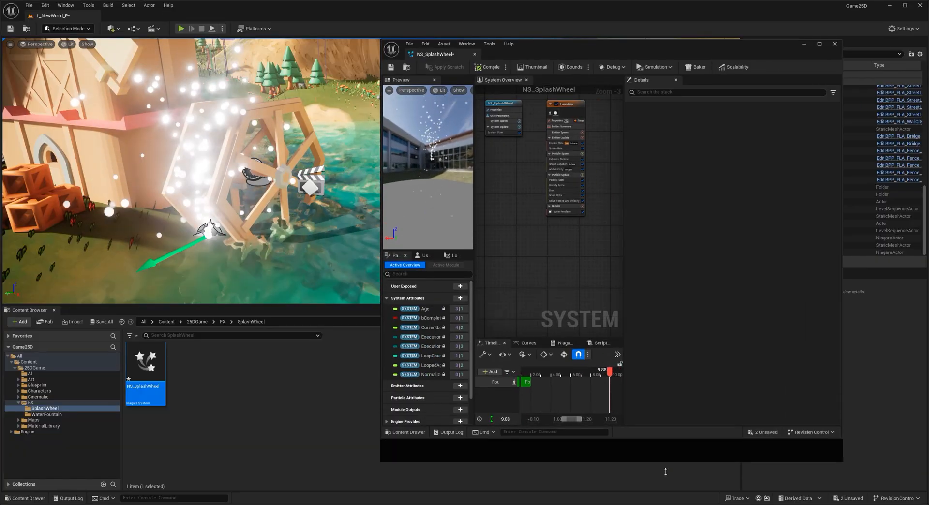
left_click_drag(380, 225, 307, 225)
left_click_drag(843, 202, 895, 202)
left_click_drag(616, 155, 764, 162)
Step: Disable the Fountain emitter's Sprite Renderer and add a Mesh Renderer to its Render stage
scroll(579, 223, "up", 3)
left_click(505, 200)
right_click_drag(550, 226, 602, 281)
right_click_drag(586, 239, 583, 278)
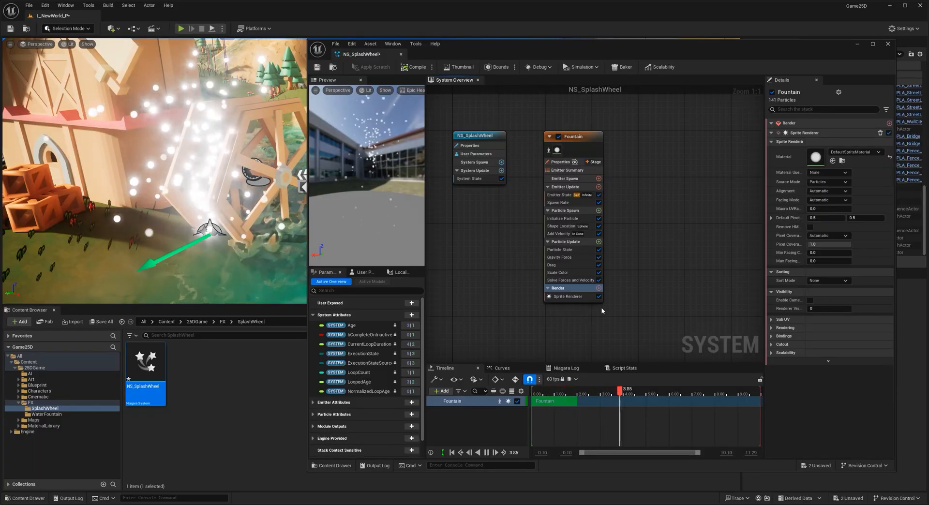
left_click(620, 310)
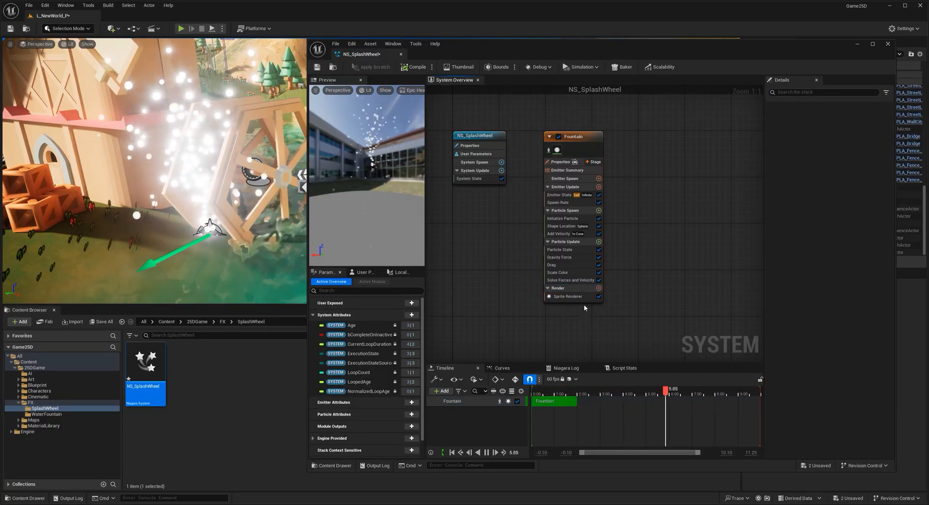
left_click(568, 297)
left_click(599, 296)
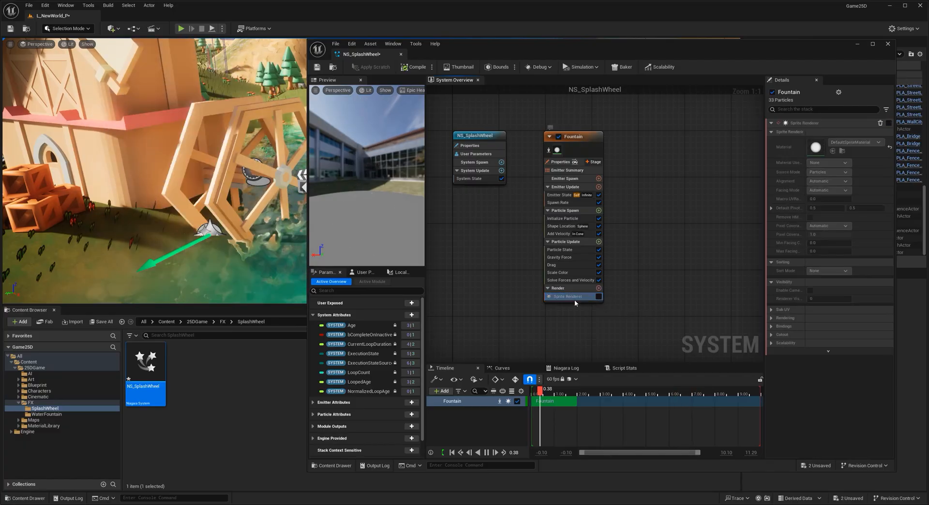
left_click(599, 288)
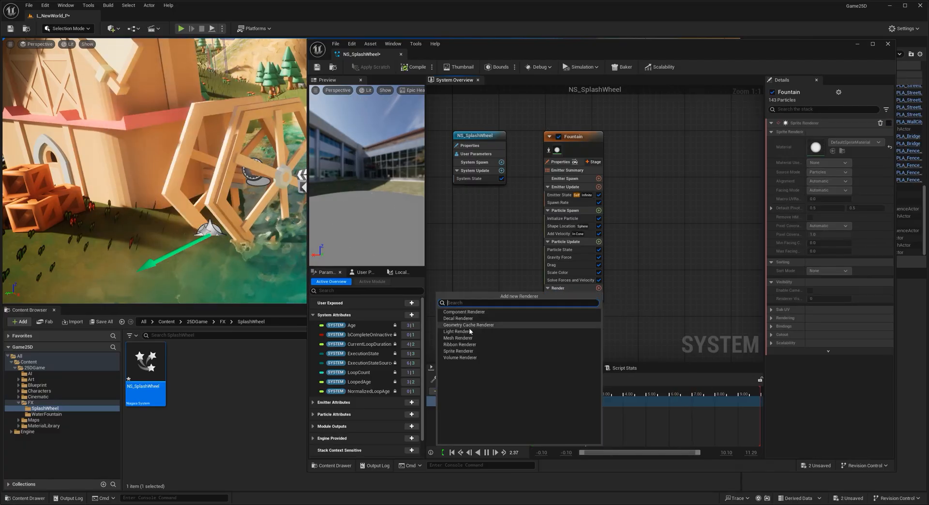
left_click(457, 338)
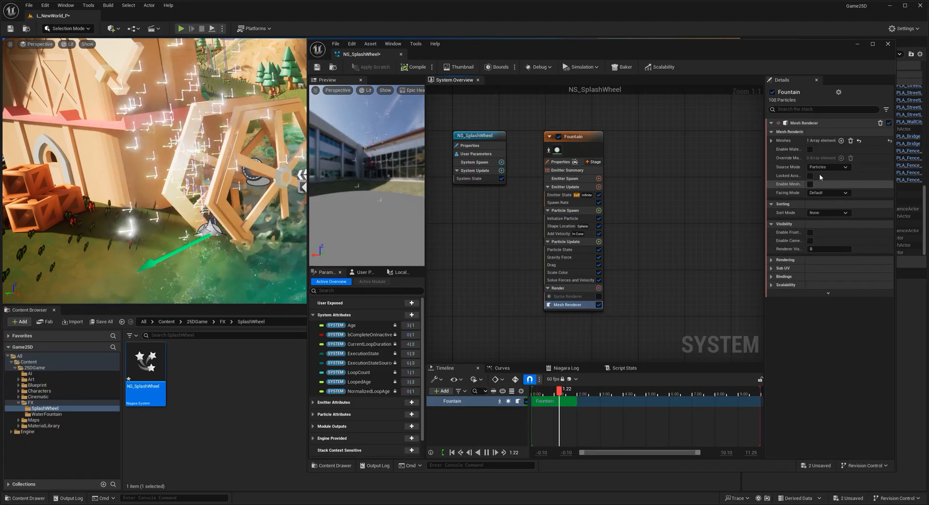
Step: Assign the Cube static mesh to the Mesh Renderer's first mesh entry
left_click(771, 141)
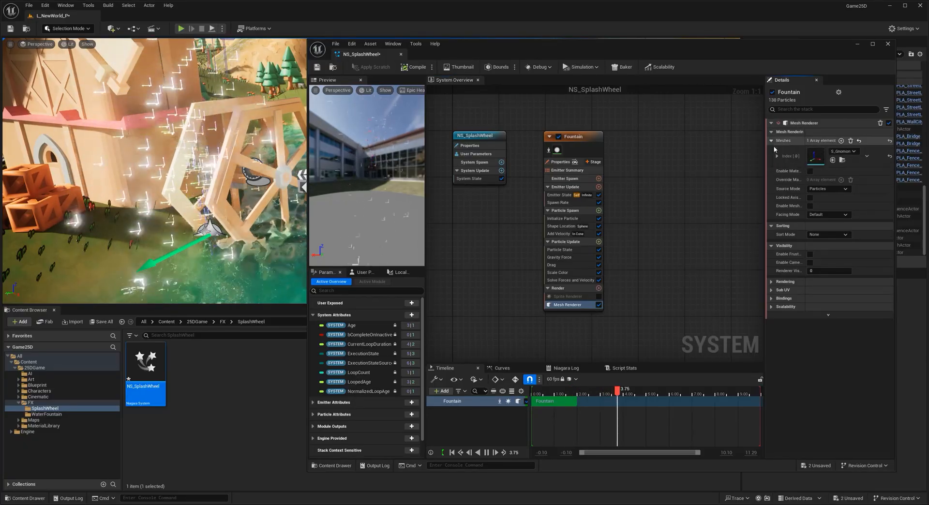
left_click(842, 151)
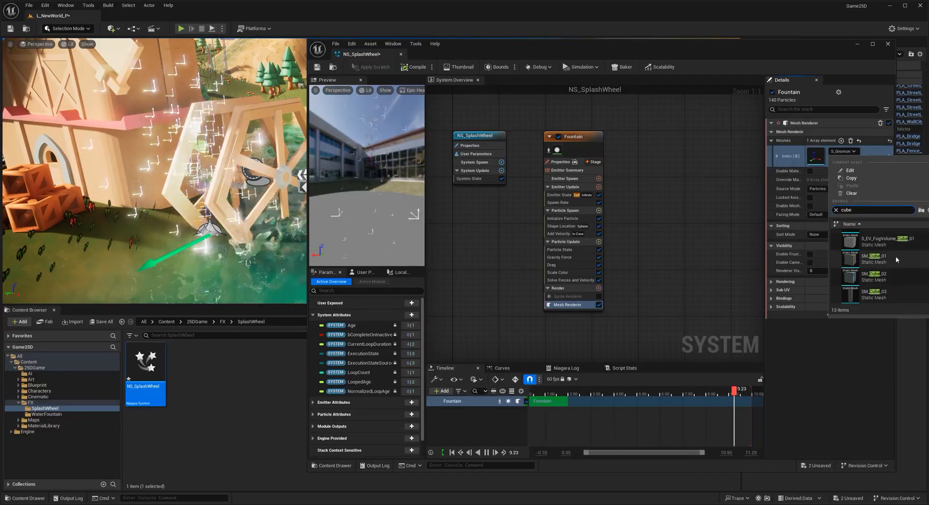
scroll(895, 269, "up", 3)
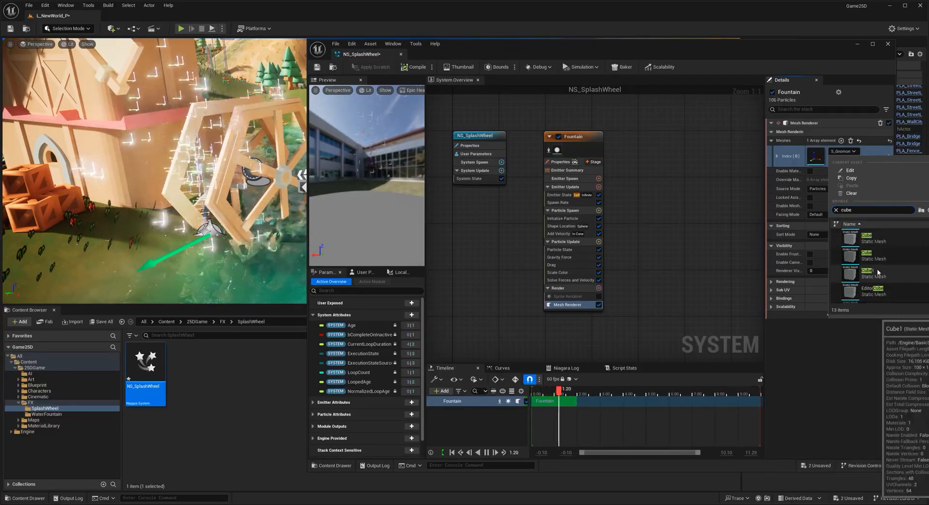
left_click(874, 256)
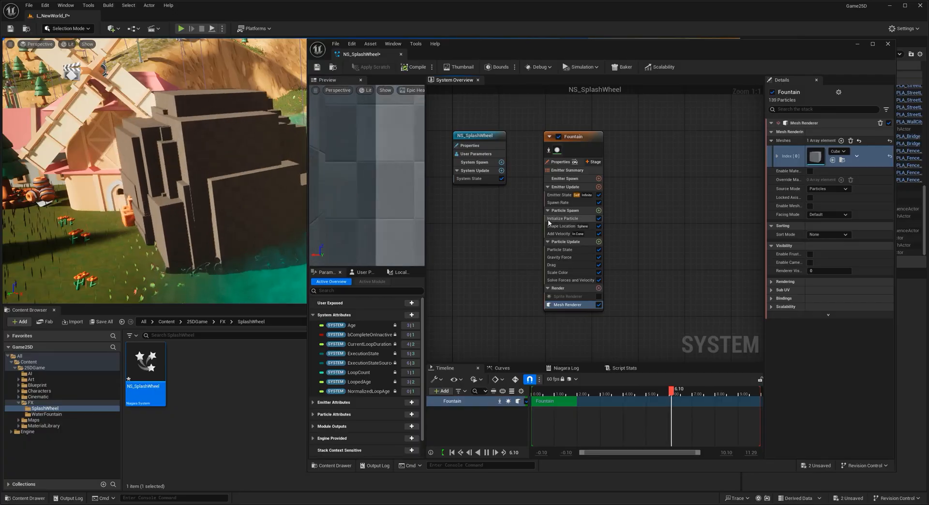
Step: Reset the Sprite Size Mode and Sprite Rotation Mode in Initialize Particle to Unset and widen the property names
left_click(561, 219)
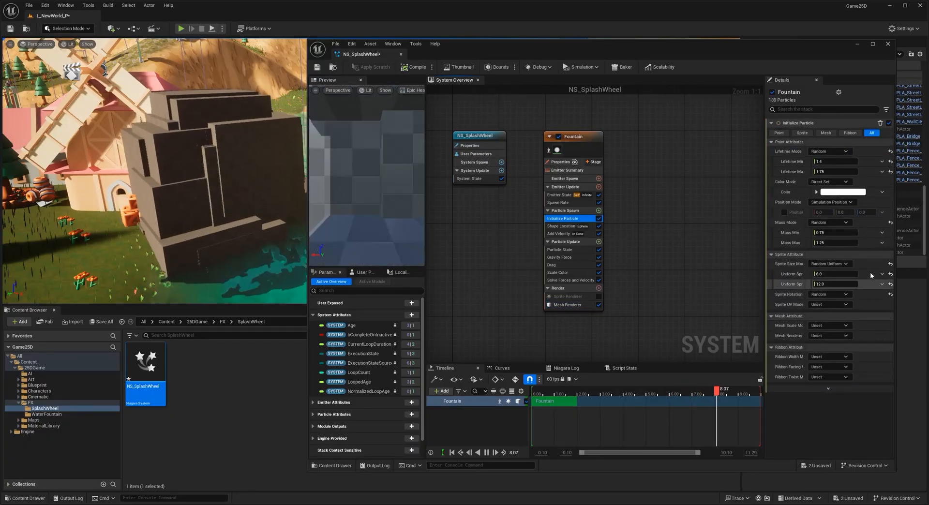
left_click(890, 264)
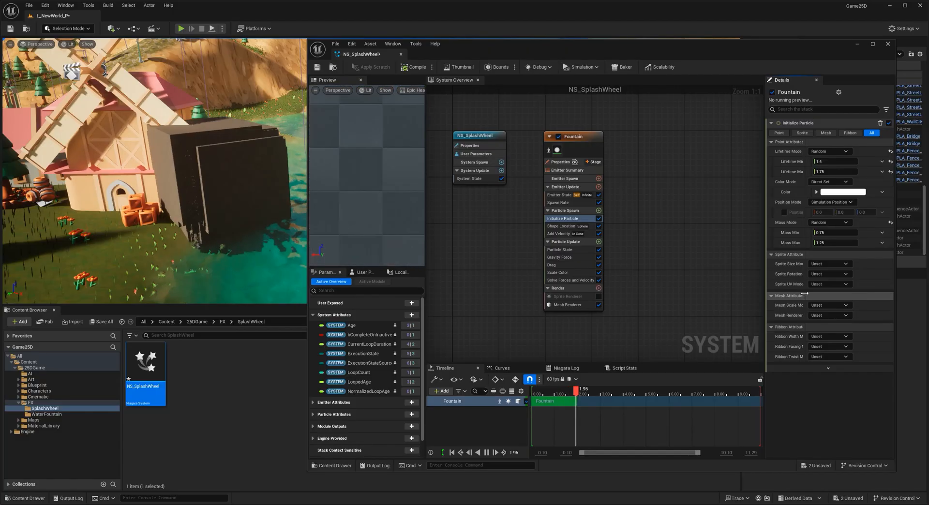
left_click_drag(804, 293, 821, 294)
Step: Set the Mesh Scale Mode to Uniform, trying a mesh uniform scale of 0.1 and then 0.05
left_click(851, 306)
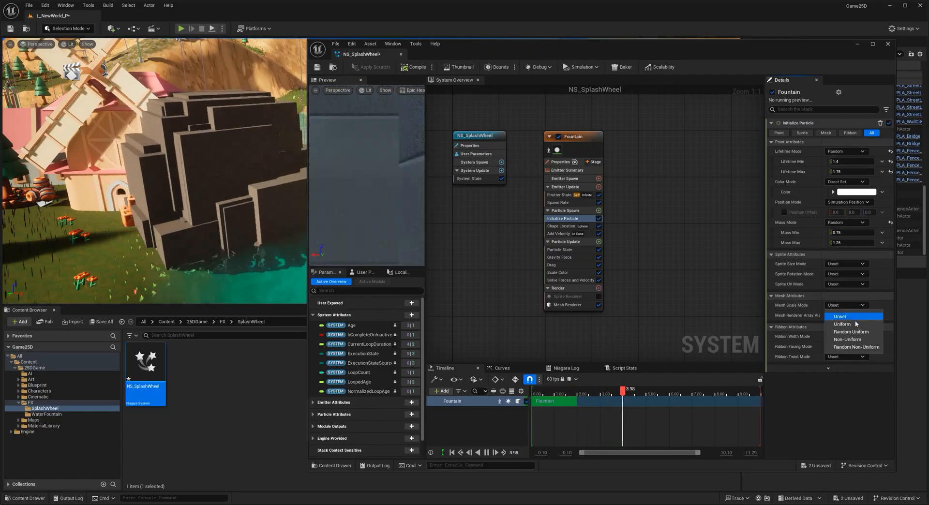
left_click(854, 317)
type(".1")
key("Return")
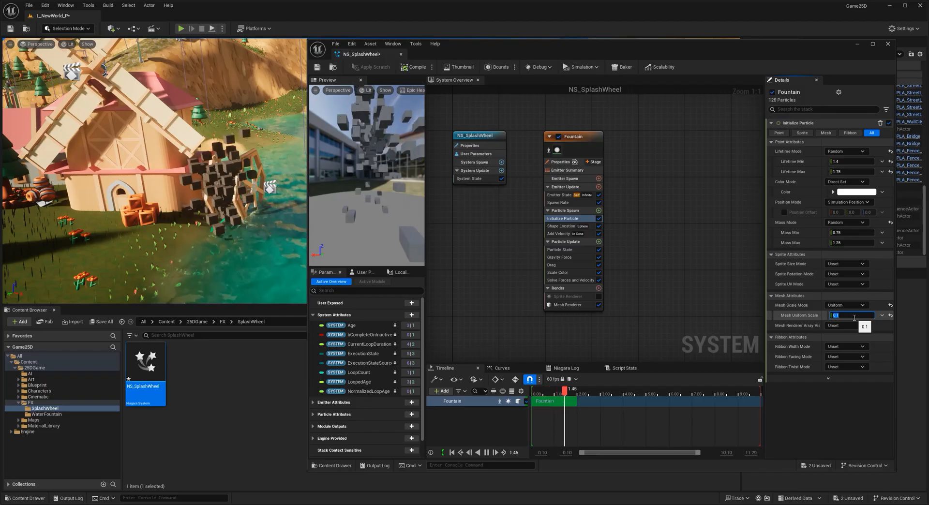
key("BackSpace")
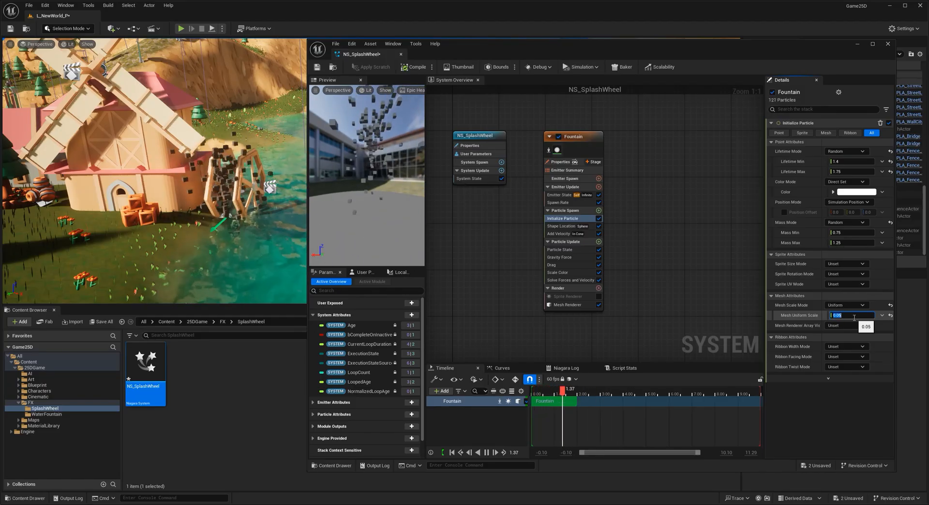
Step: Switch the Mesh Scale Mode to Random Uniform, with a first uniform scale value of 0.05 and a second of 0.02
right_click_drag(155, 169, 194, 169)
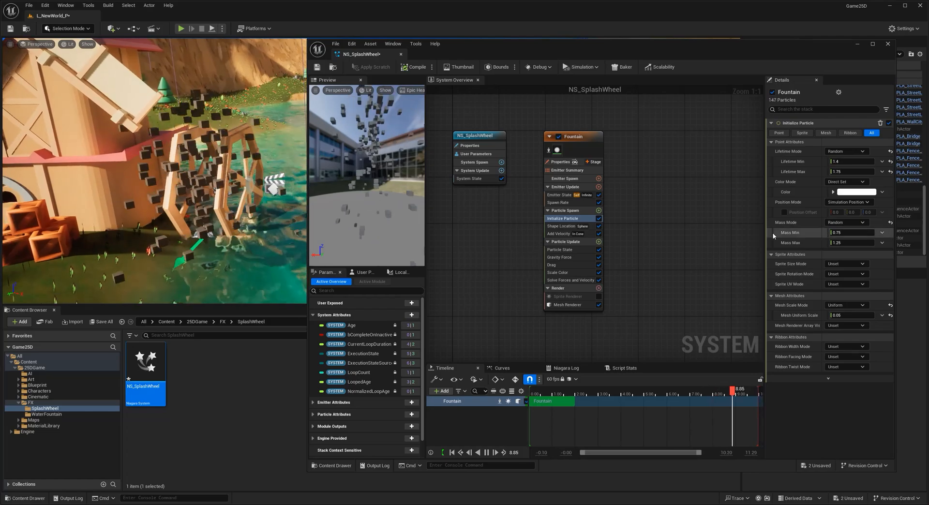
left_click(844, 306)
left_click(850, 332)
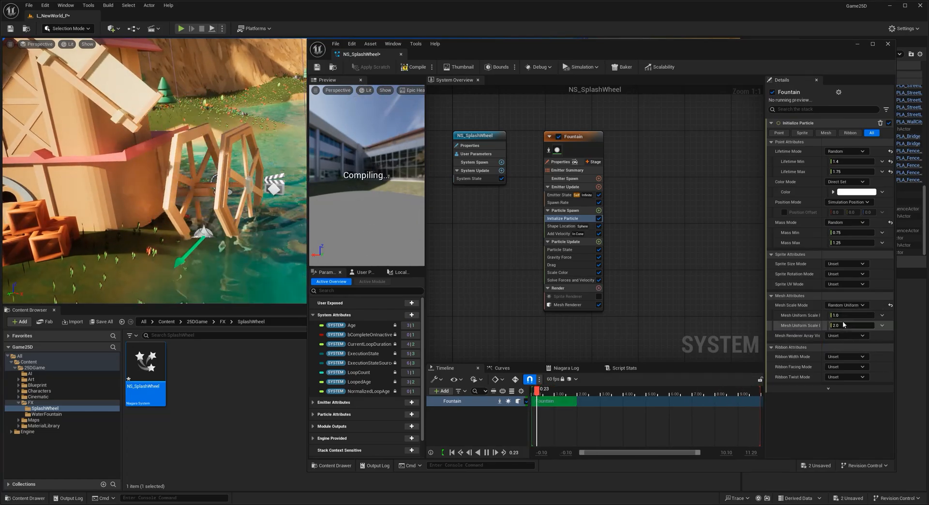
left_click(844, 315)
type("0.1")
key("Tab")
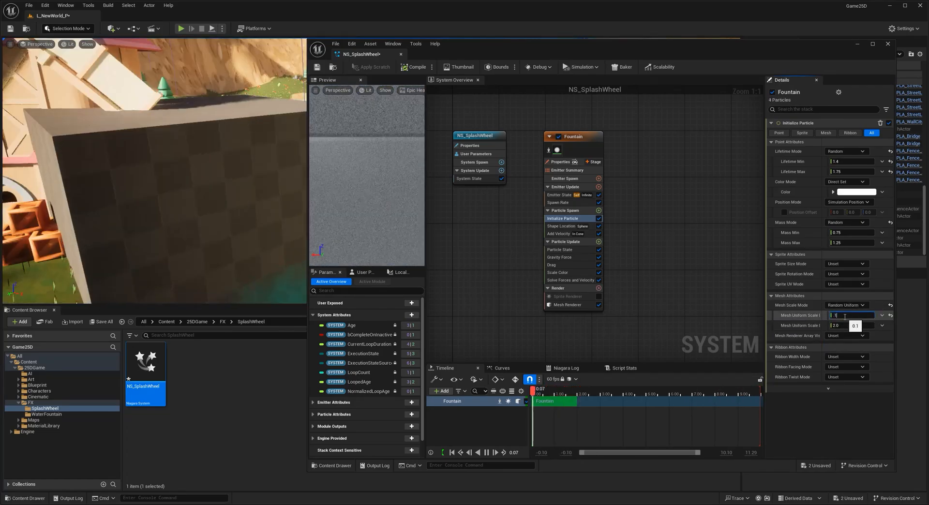
type("0")
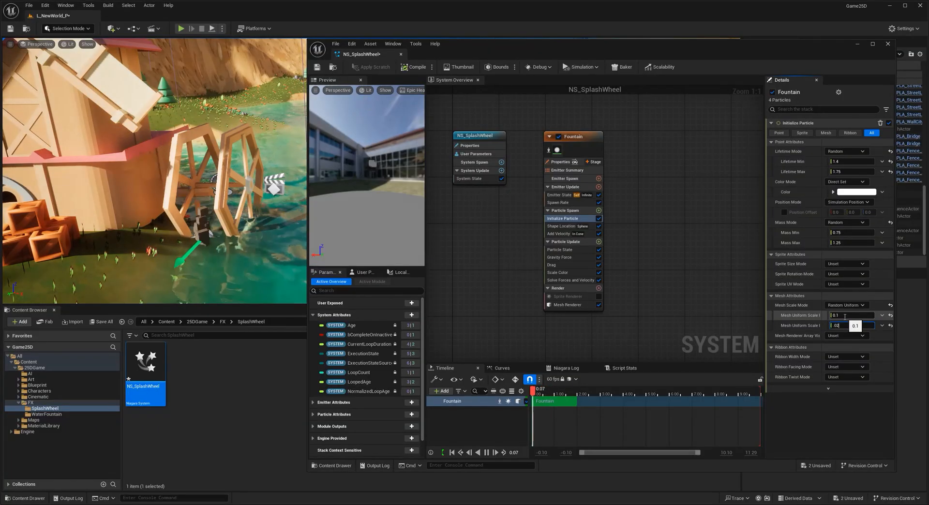
key("Return")
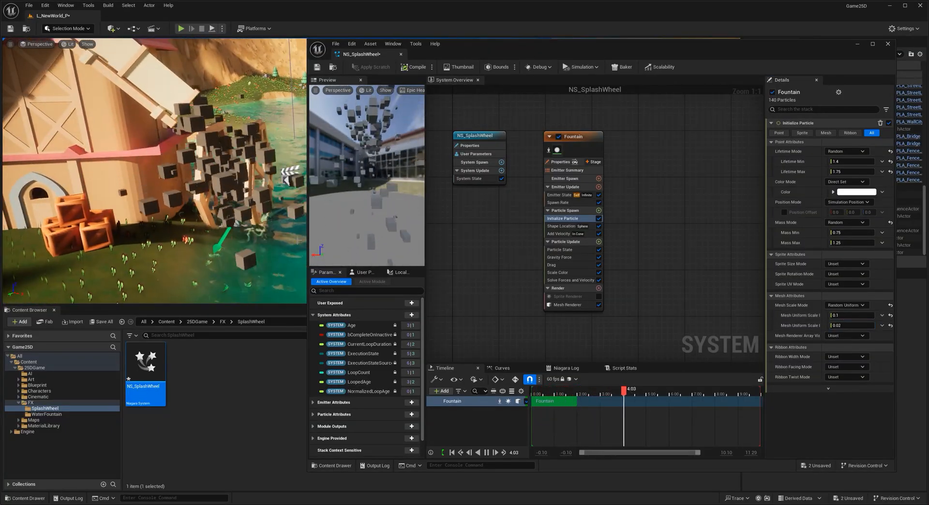
left_click(851, 317)
type("05")
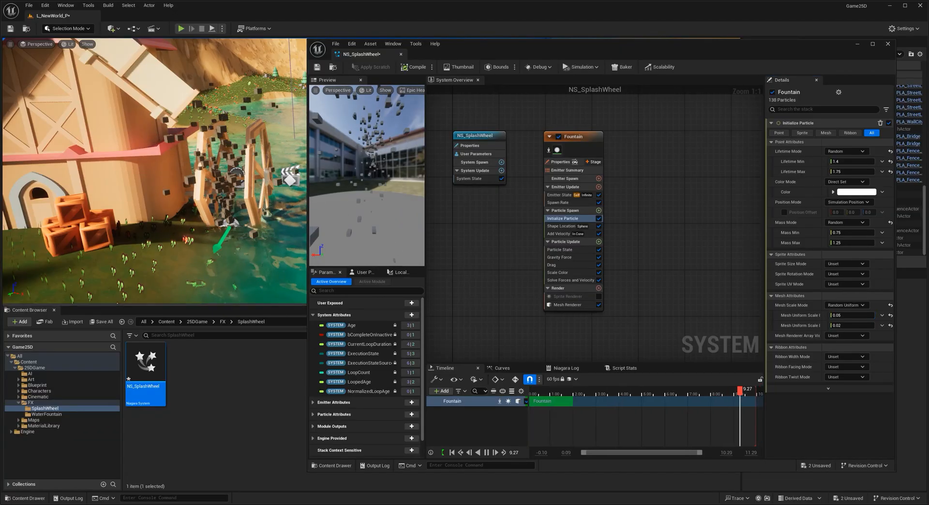
Step: Delete the Scale Color module from the Fountain emitter and enable material overrides on its Mesh Renderer
left_click(575, 273)
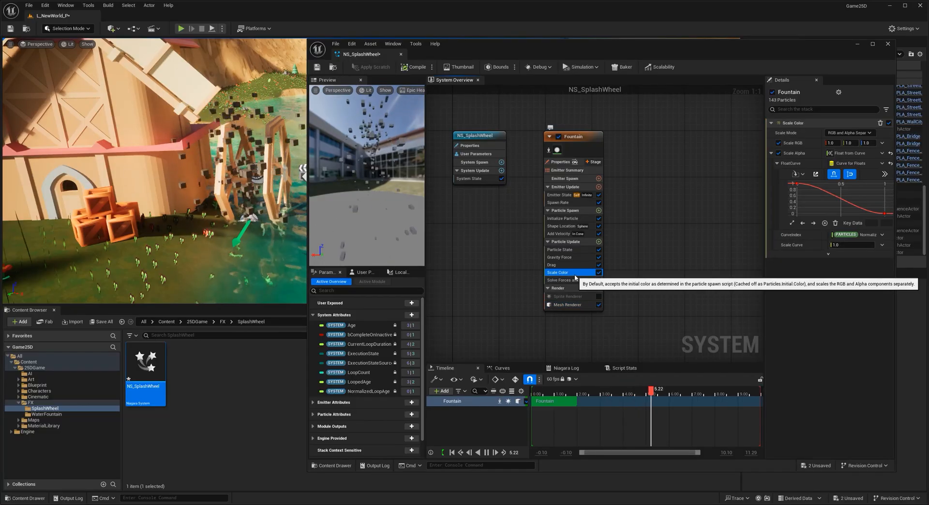
key("Delete")
left_click(576, 297)
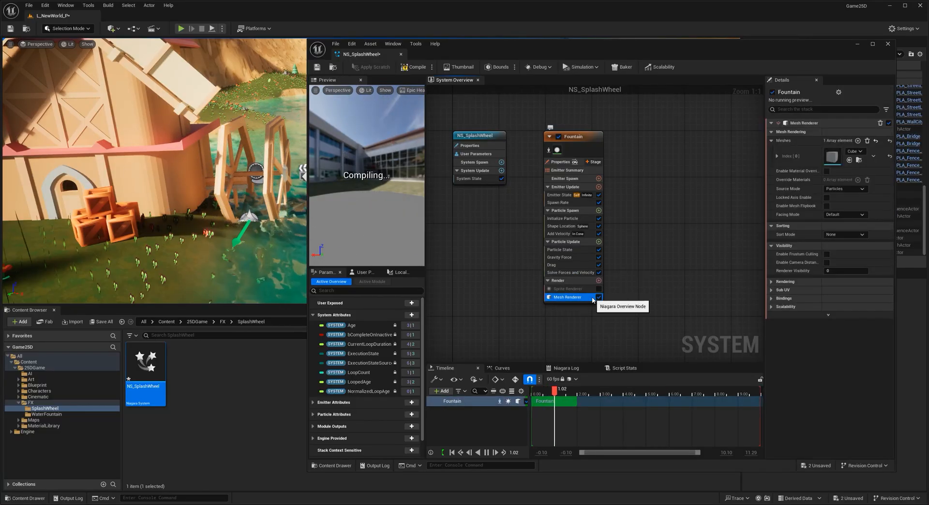
left_click(827, 171)
left_click_drag(764, 173, 697, 173)
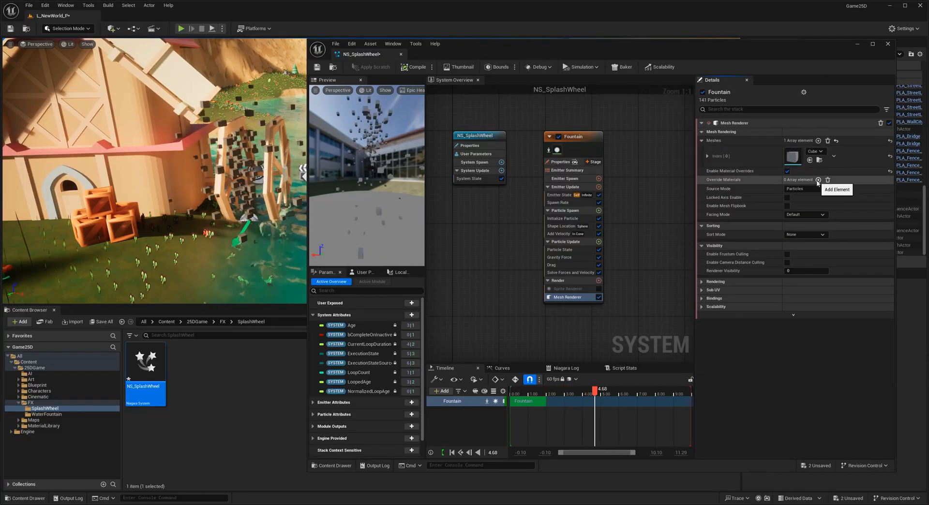
Step: Add one override material to the Mesh Renderer and assign M_FX_WaterFountain from the WaterFountain folder as its explicit material
left_click(53, 415)
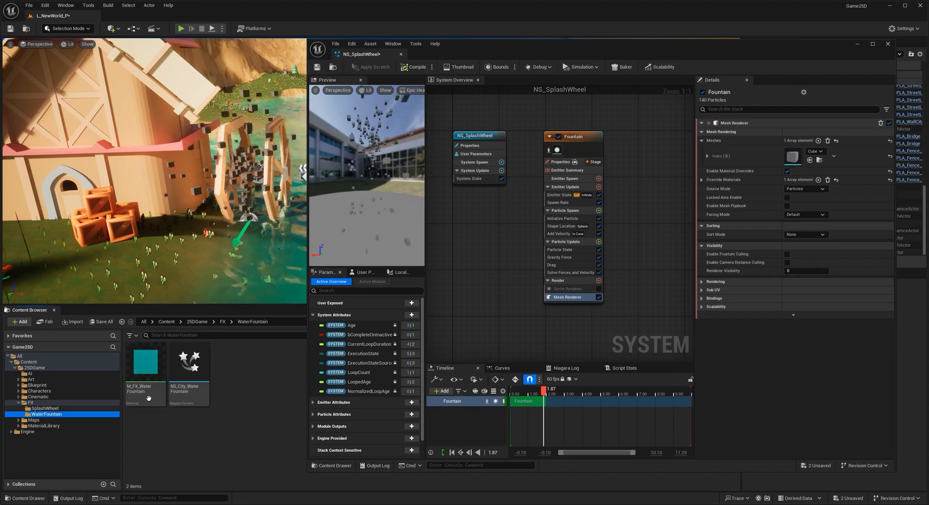
left_click(700, 179)
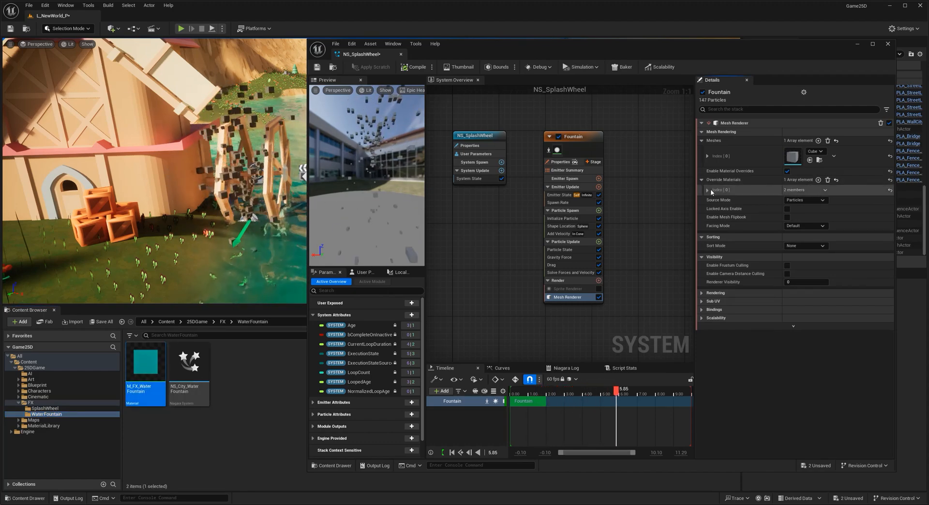
left_click(707, 189)
left_click(810, 211)
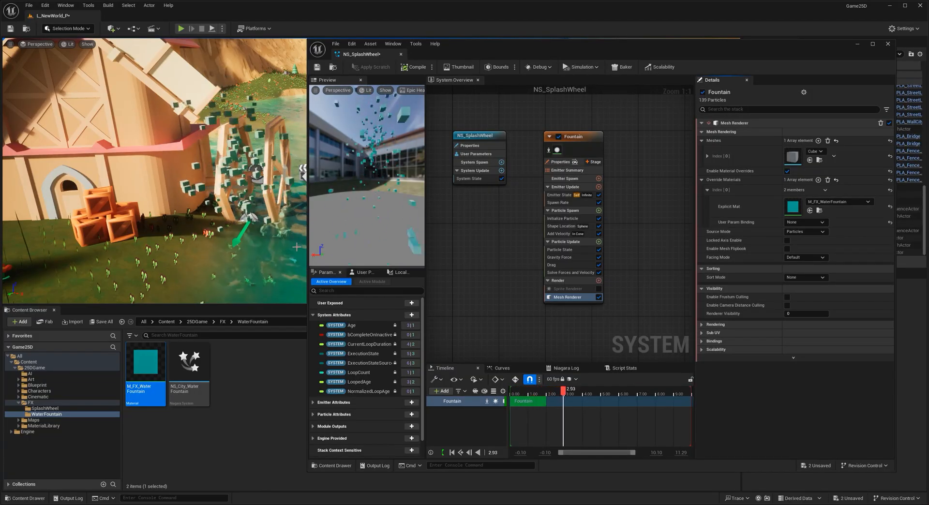
Step: Change the Shape Location module's primitive to Box / Plane and set its mode to Plane
mouse_move(290, 237)
right_mouse_down()
mouse_move(334, 237)
mouse_move(290, 236)
right_mouse_up()
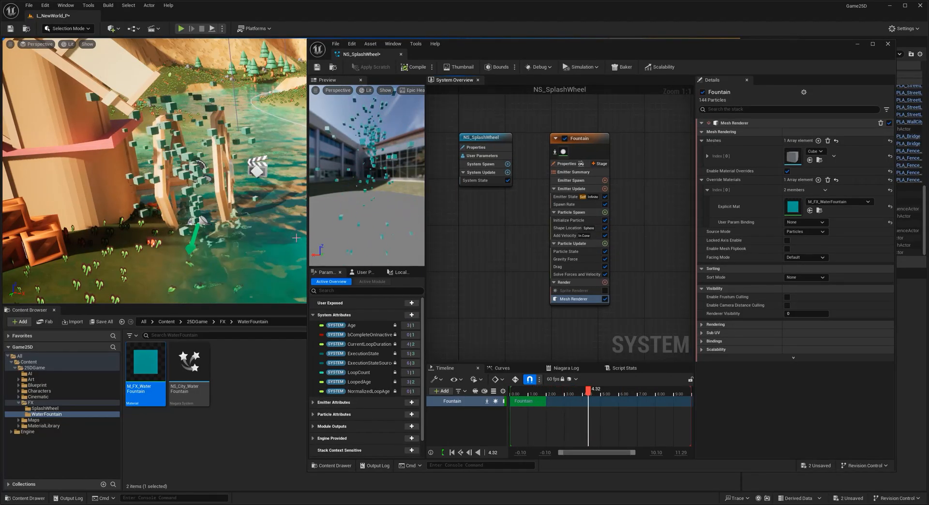
mouse_move(203, 174)
right_mouse_down()
mouse_move(150, 179)
mouse_move(188, 179)
right_mouse_up()
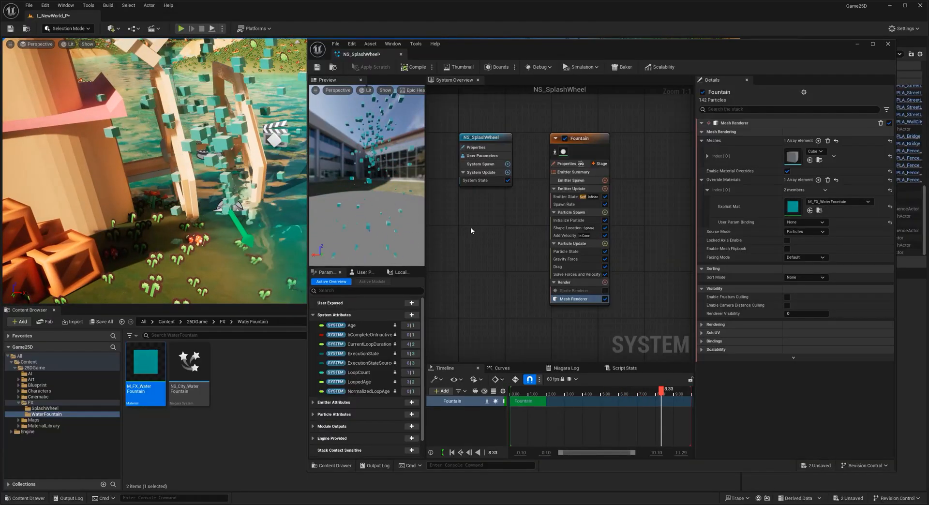
left_click(570, 228)
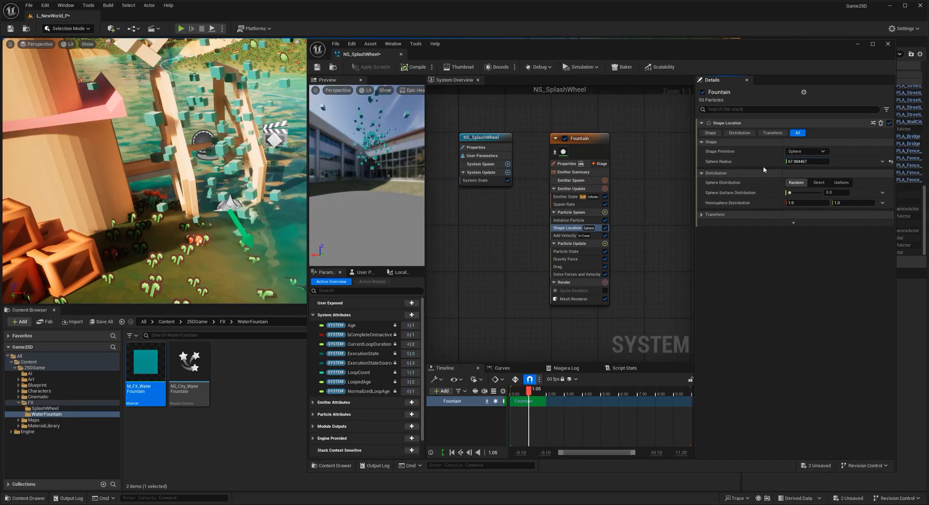
left_click(808, 152)
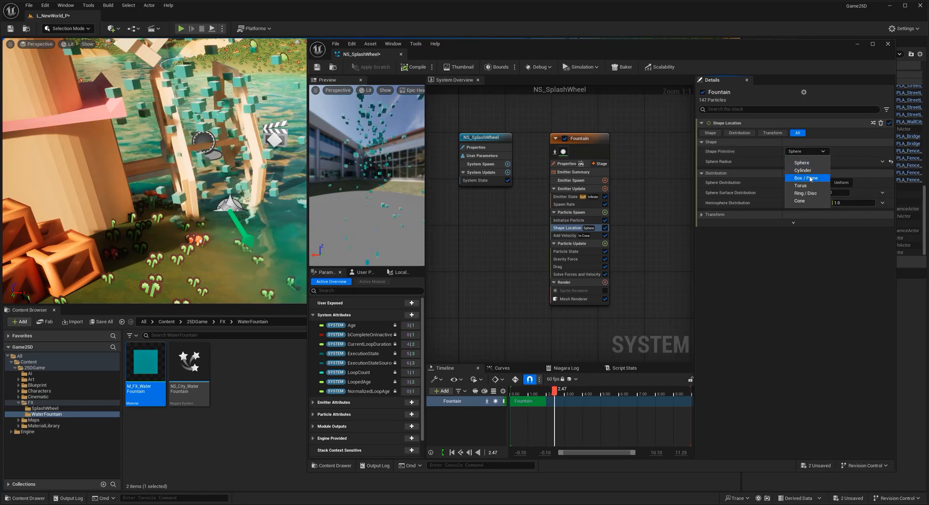
left_click(809, 178)
left_click(820, 163)
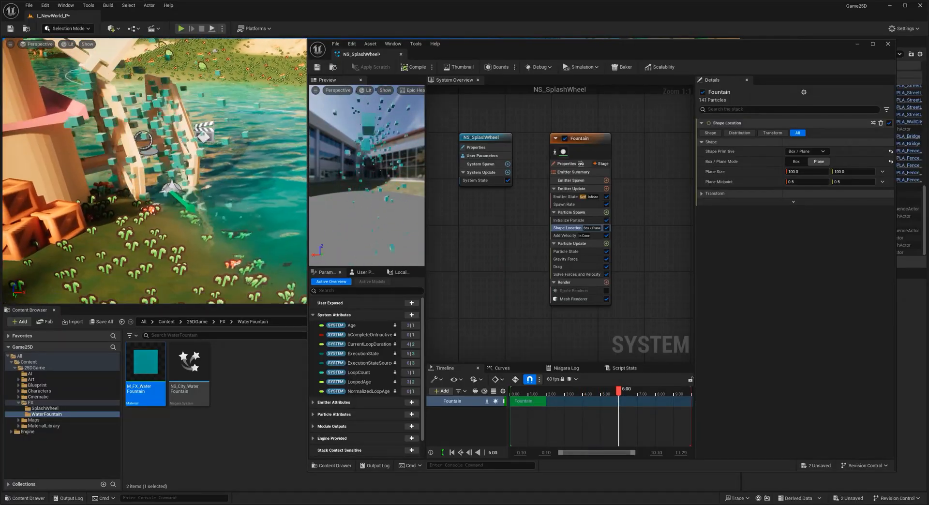
Step: Reduce the Add Velocity module's speed to a third, giving a minimum of about 166.67 and a maximum of about 283.33
left_click(565, 235)
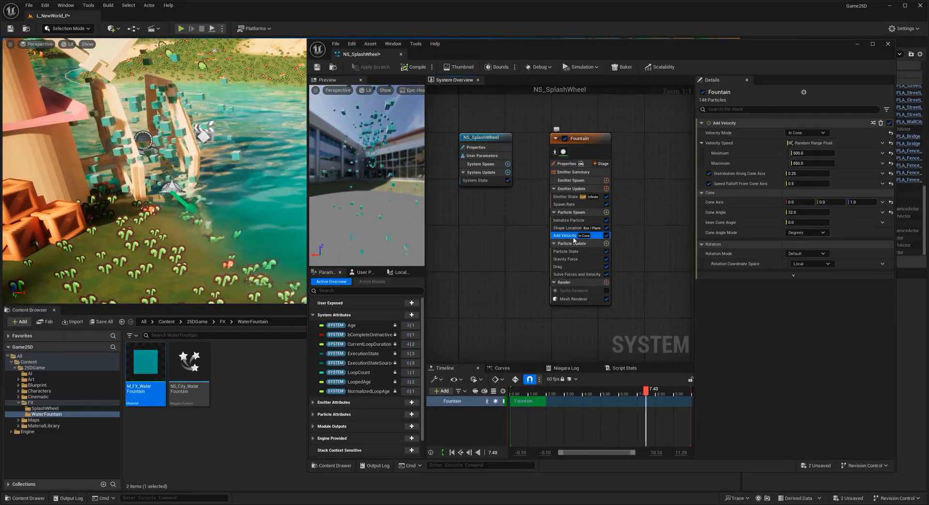
left_click(824, 154)
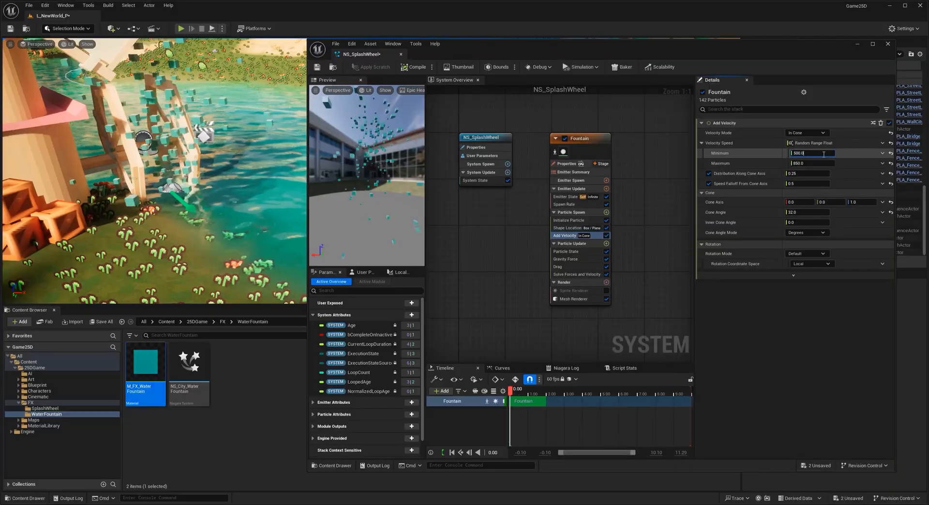
type("/3")
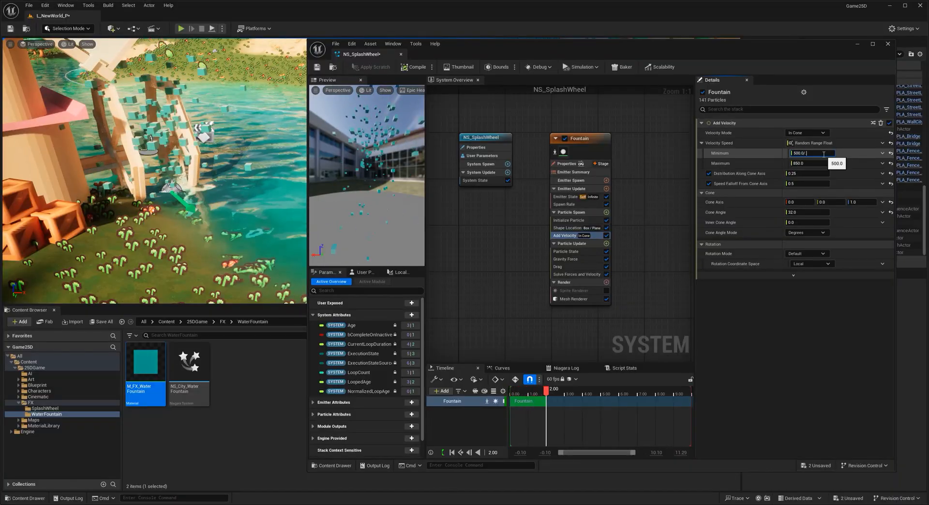
left_click(826, 164)
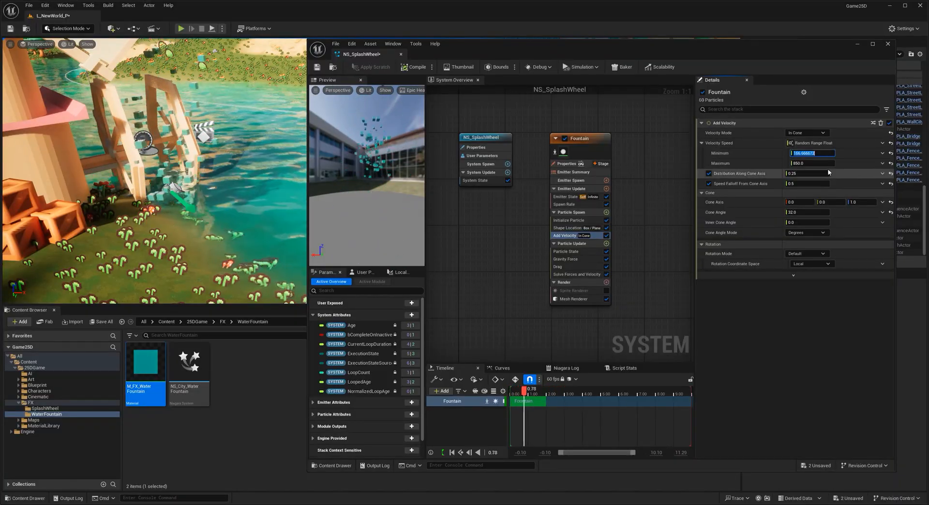
type("/3")
key("Return")
mouse_move(212, 193)
right_mouse_down()
mouse_move(193, 206)
mouse_move(160, 203)
mouse_move(227, 194)
mouse_move(193, 186)
mouse_move(213, 190)
right_mouse_up()
key("w")
key("s")
key("g")
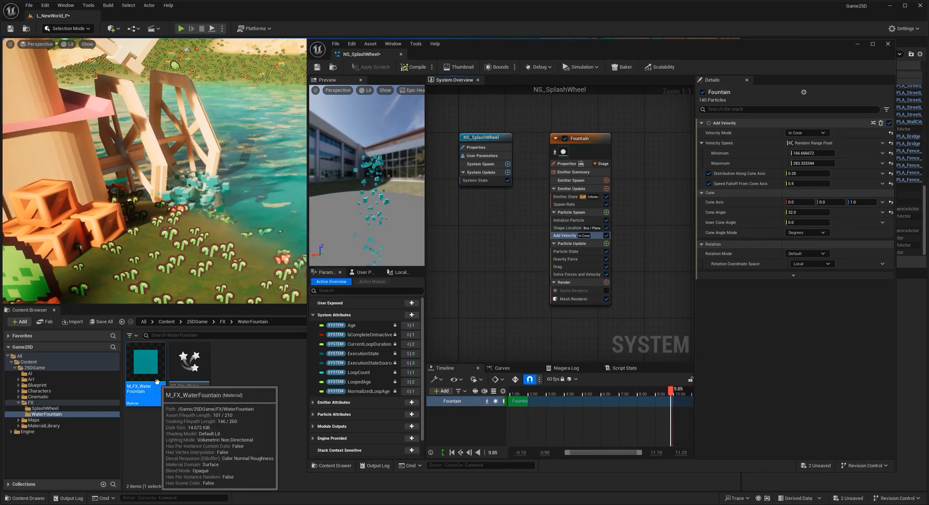
Step: Place a copy of the M_FX_WaterFountain material in the SplashWheel folder
left_click(49, 408)
left_click(204, 397)
key("ctrl+v")
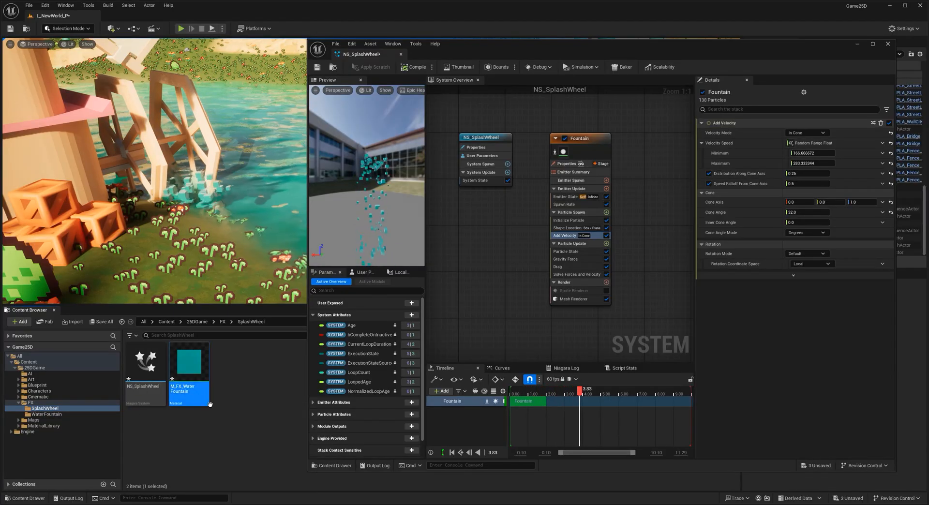
Step: Rename the copied material as M_FX_SplashWheel and save the splash assets
key("F2")
type("M_FX_S")
key("Caps_Lock")
type("plash")
key("Caps_Lock")
type("W")
key("Caps_Lock")
type("heel")
key("Return")
left_click(199, 403)
key("ctrl+s")
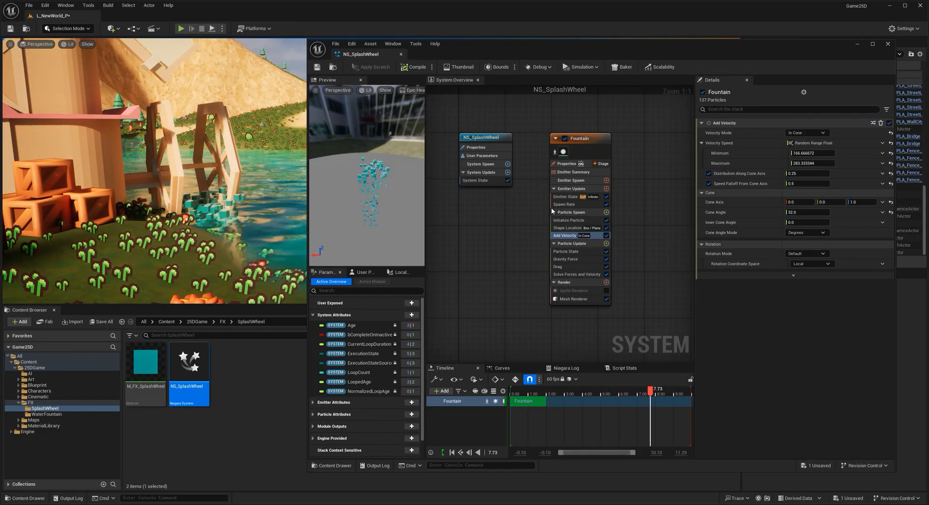
Step: Switch the Initialize Particle module's Lifetime Mode to Direct Set and set the lifetime to 0.5
left_click(568, 220)
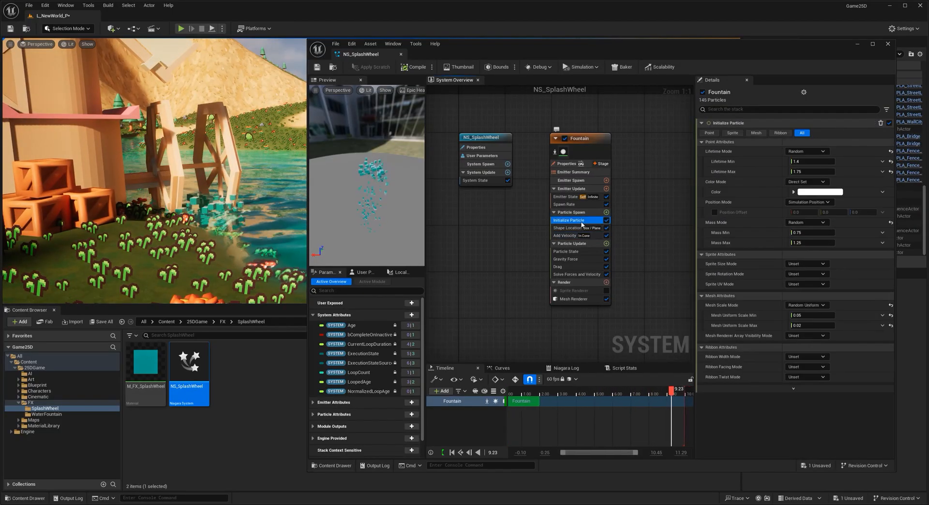
left_click(823, 160)
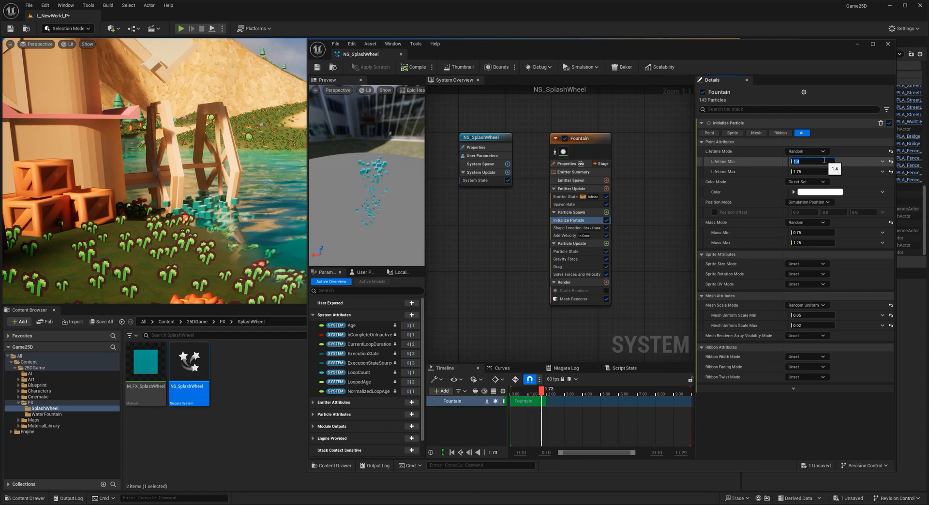
left_click(815, 152)
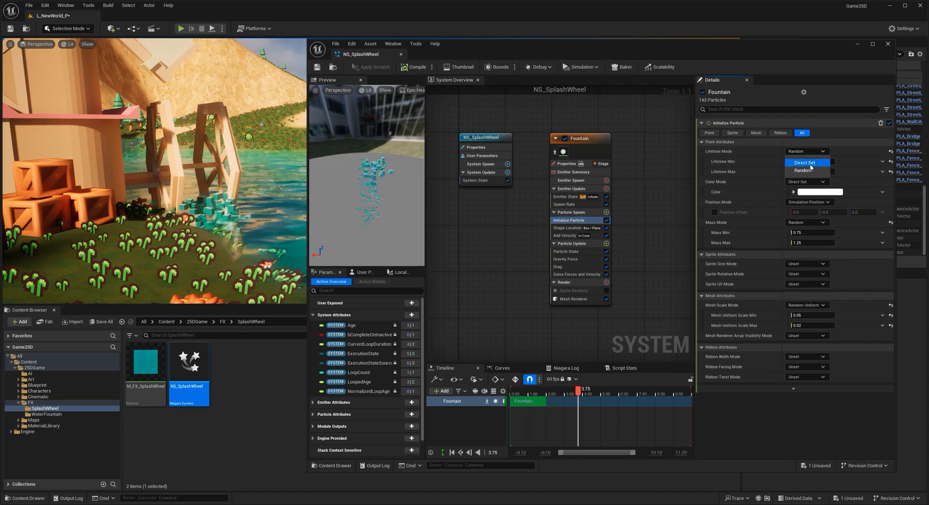
left_click(806, 162)
left_click(808, 162)
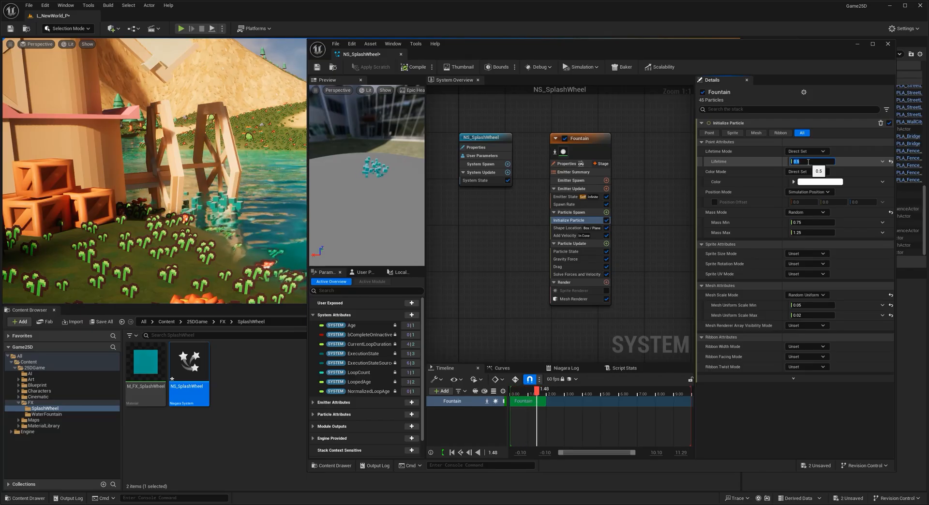
right_click_drag(232, 208, 266, 225)
key("s")
key("w")
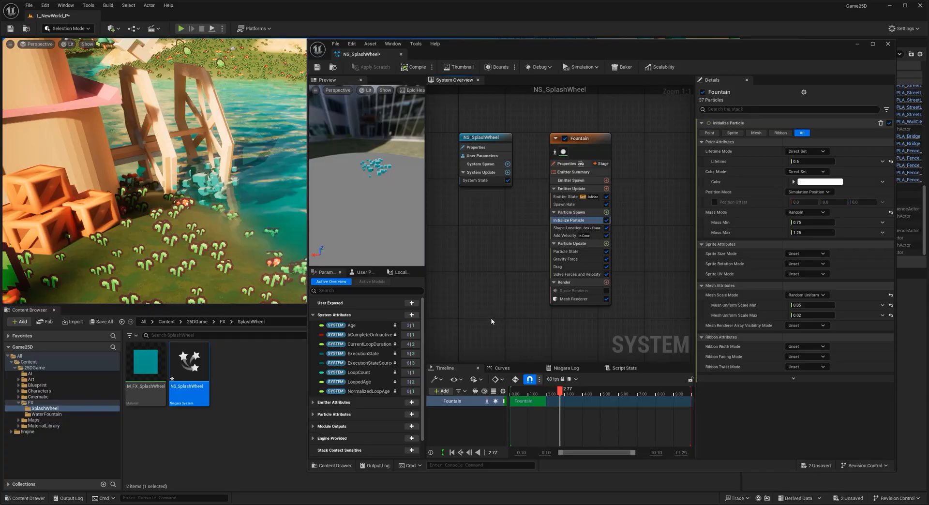
Step: Add a Curl Noise Force module to the Fountain emitter's Particle Update group with a noise frequency of 10
right_click_drag(480, 296, 487, 296)
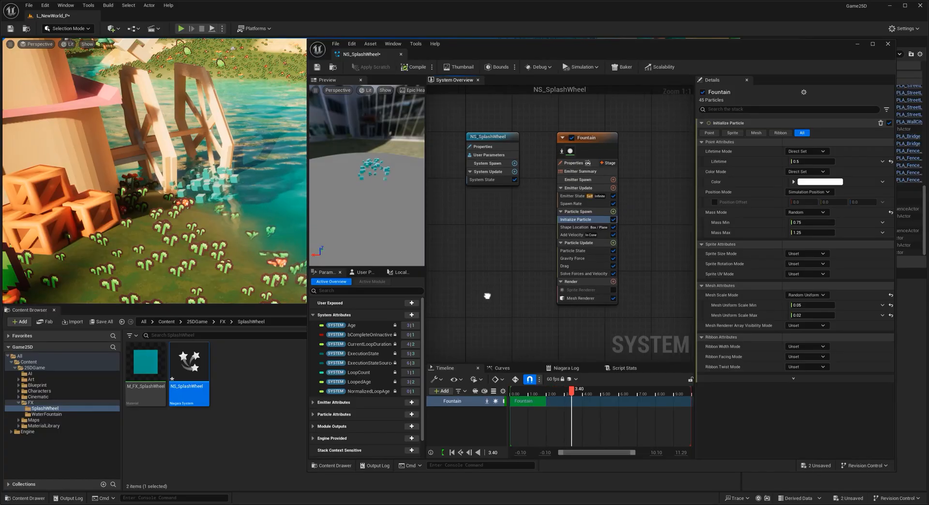
left_click(613, 242)
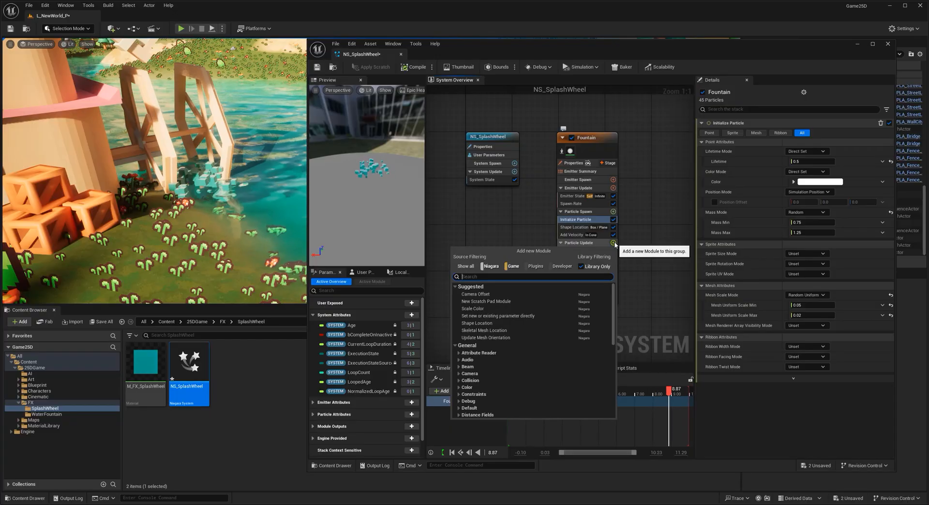
type("curl")
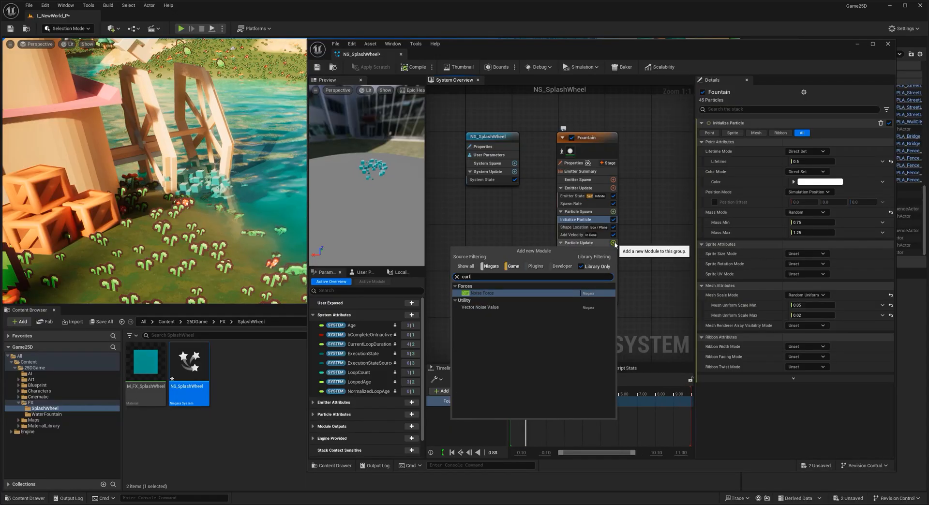
left_click(486, 293)
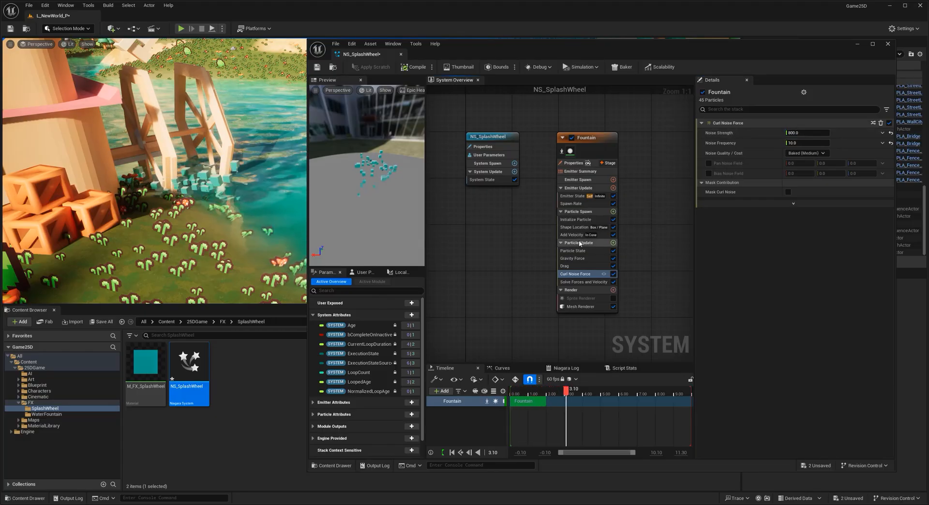
Step: Adjust the drag value of the Fountain emitter's Drag module
left_click(576, 266)
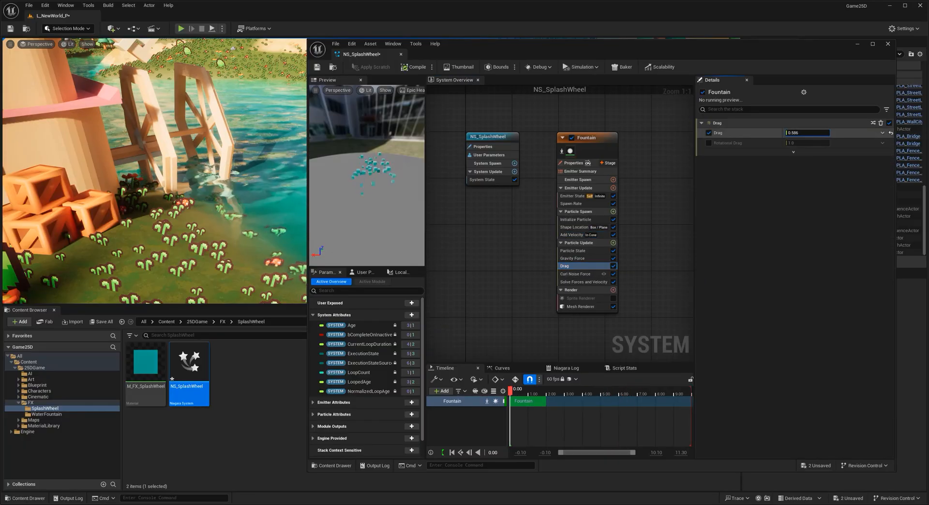
left_click_drag(801, 133, 807, 133)
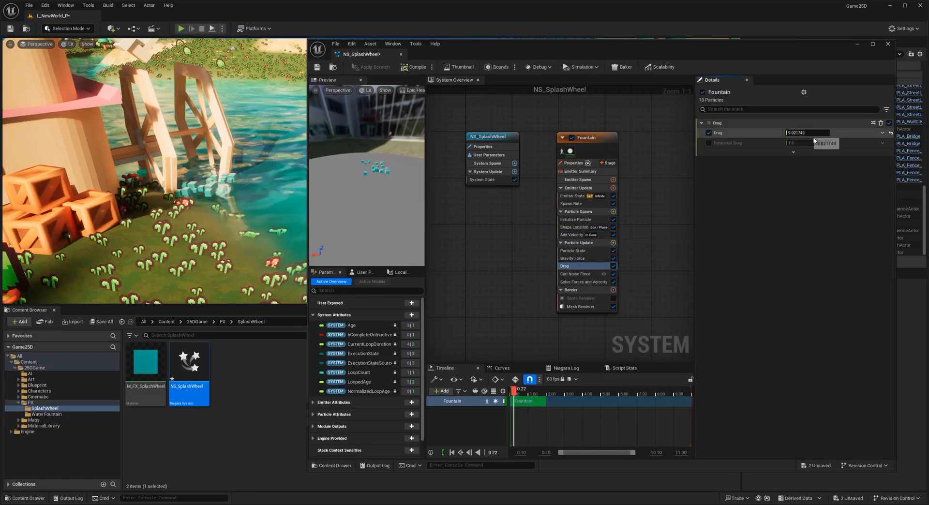
left_click(805, 132)
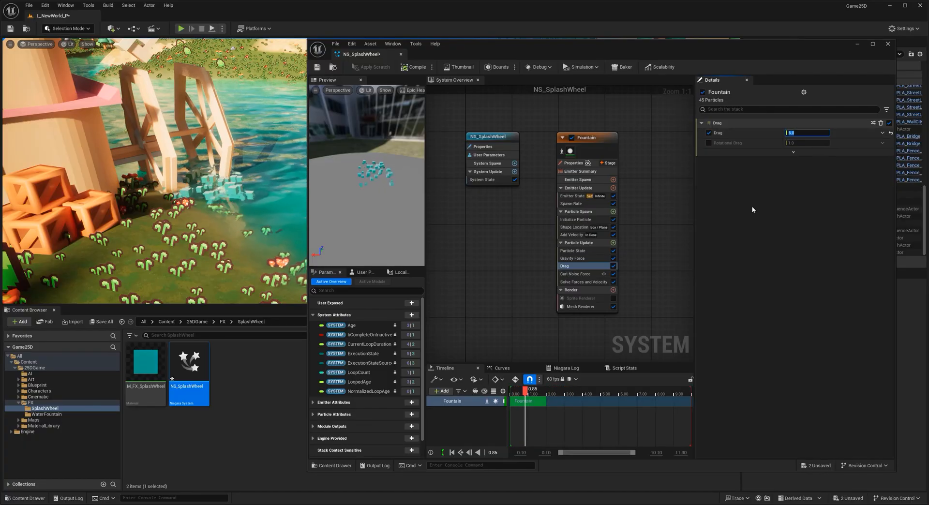
Step: Set the Gravity Force module's Z gravity to -800 and save NS_SplashWheel
left_click(593, 259)
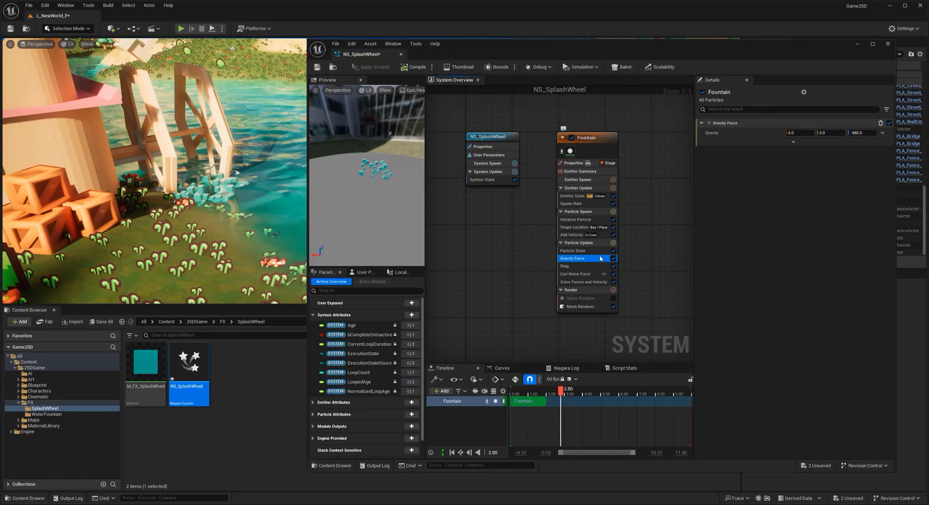
left_click(863, 132)
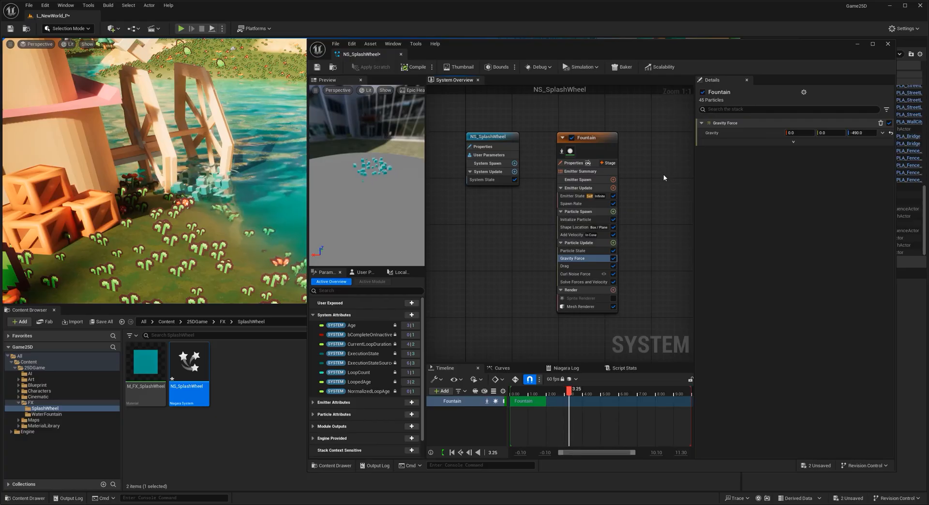
key("ctrl+z")
left_click(870, 134)
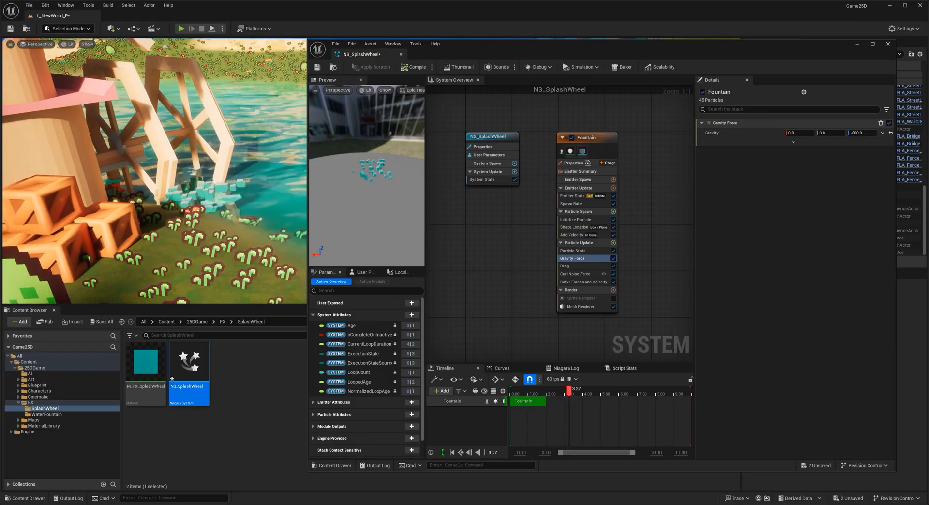
left_click(321, 69)
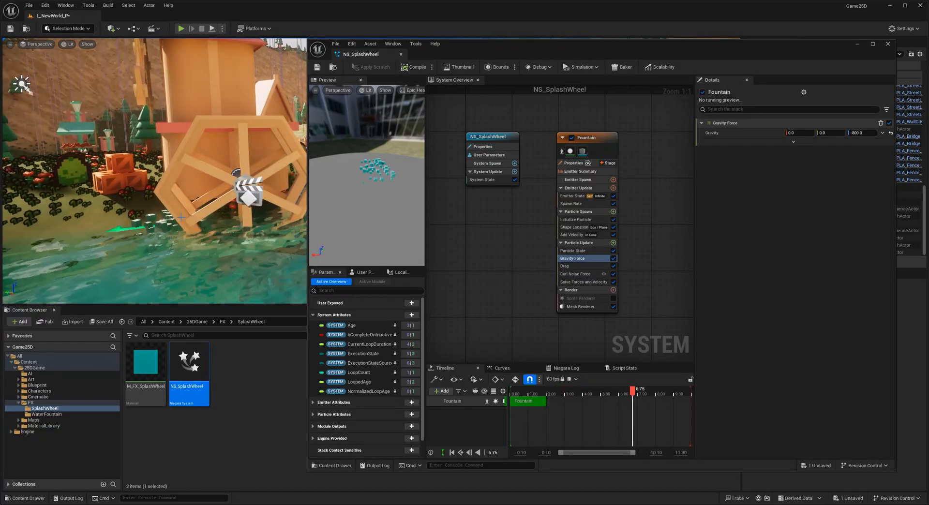
Step: Place the splash effect at the waterline on the opposite side of the water wheel and deselect it
left_click(167, 223)
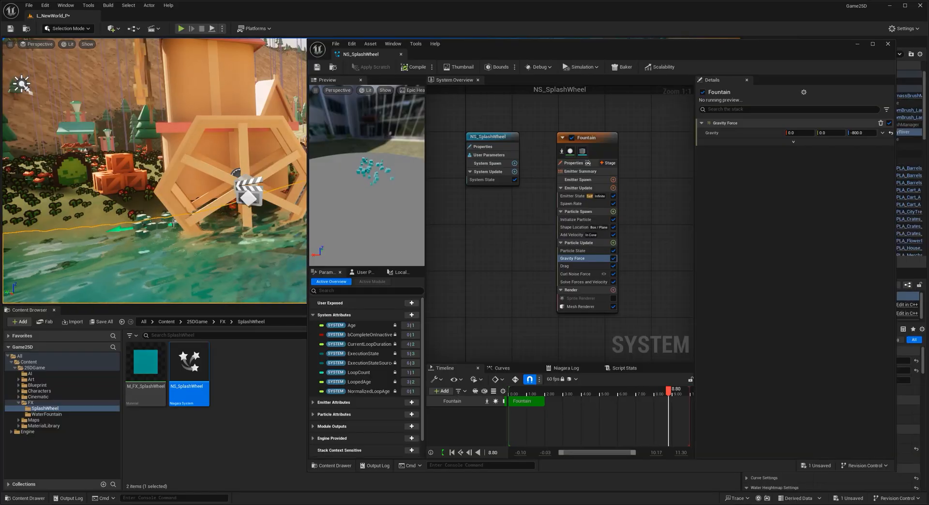
left_click(174, 223)
right_click_drag(173, 223, 86, 202)
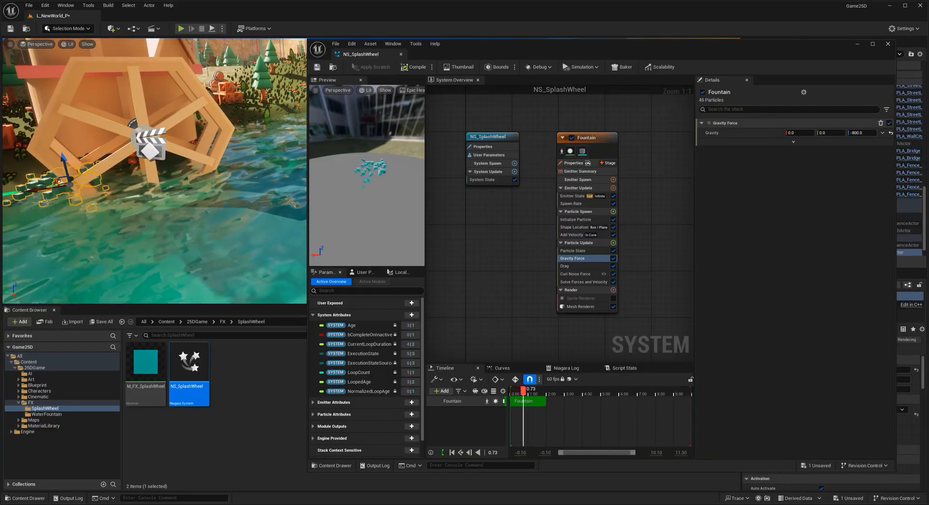
left_click(39, 187)
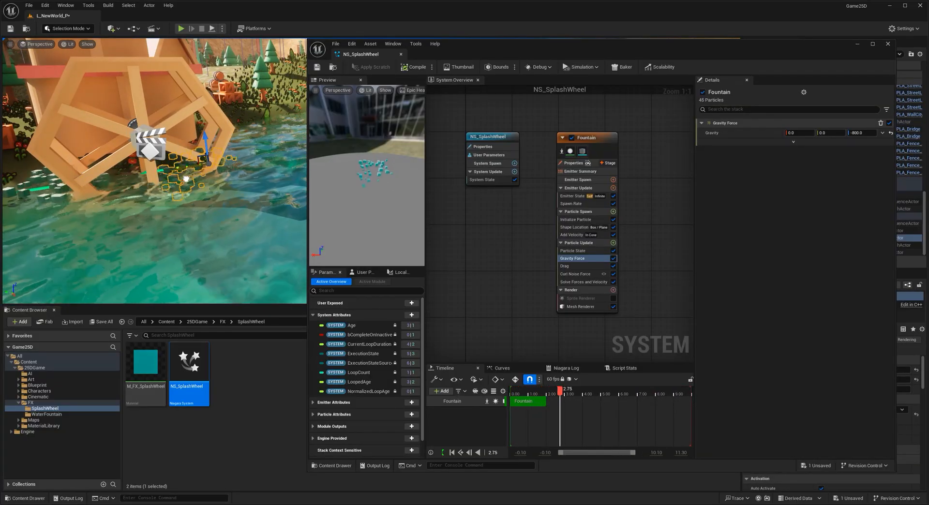
mouse_move(165, 207)
right_mouse_down()
mouse_move(116, 207)
mouse_move(164, 207)
right_mouse_up()
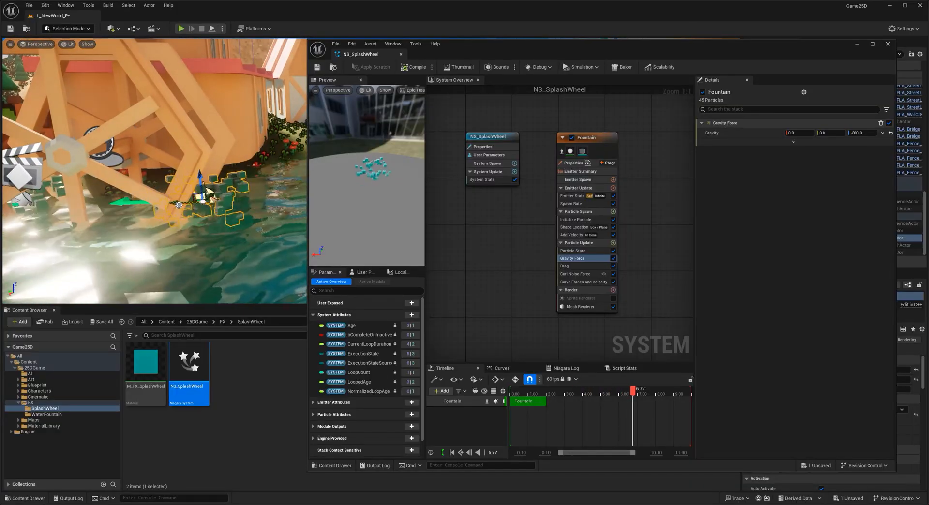
key("Escape")
mouse_move(179, 206)
right_mouse_down()
mouse_move(290, 211)
mouse_move(155, 203)
mouse_move(208, 218)
mouse_move(169, 203)
mouse_move(184, 203)
right_mouse_up()
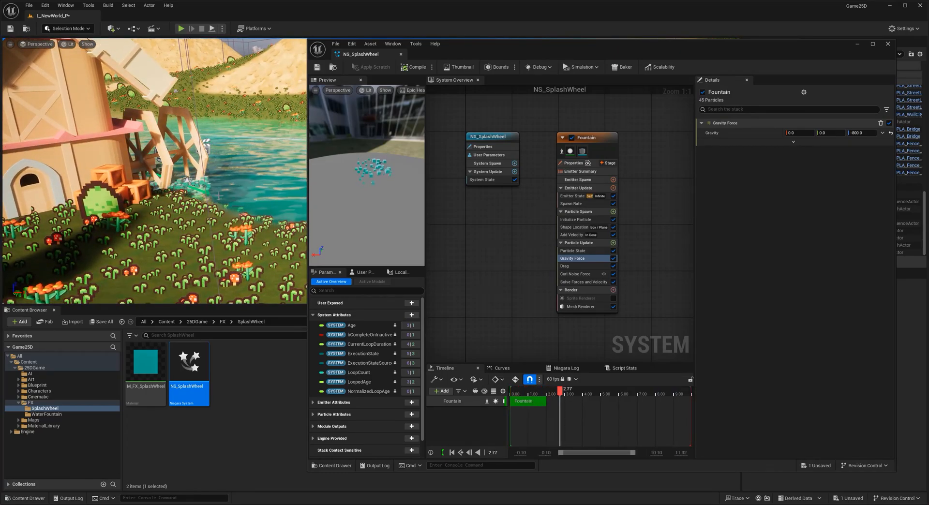
mouse_move(178, 205)
right_mouse_down()
mouse_move(199, 205)
mouse_move(145, 208)
mouse_move(191, 203)
right_mouse_up()
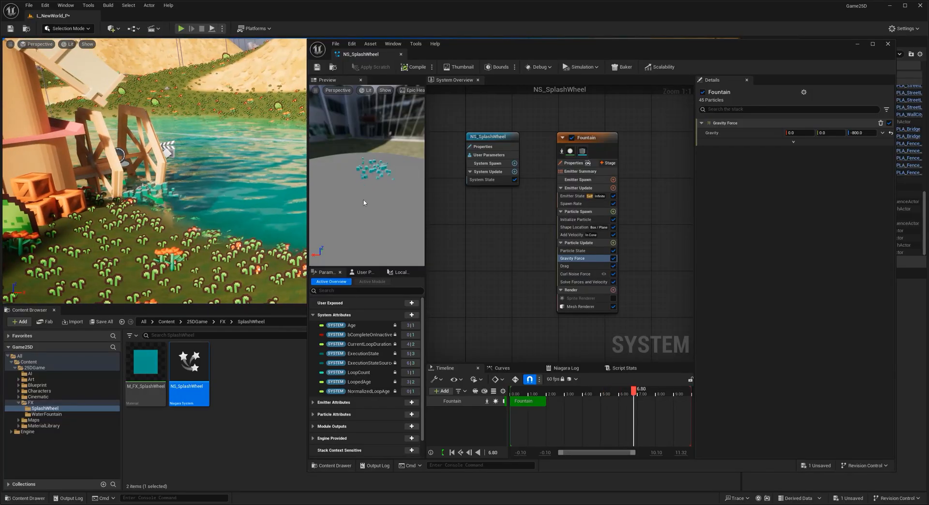
Step: Open the M_FX_SplashWheel material and resize the editor window so that more of the level shows beside it
left_click_drag(307, 209, 405, 209)
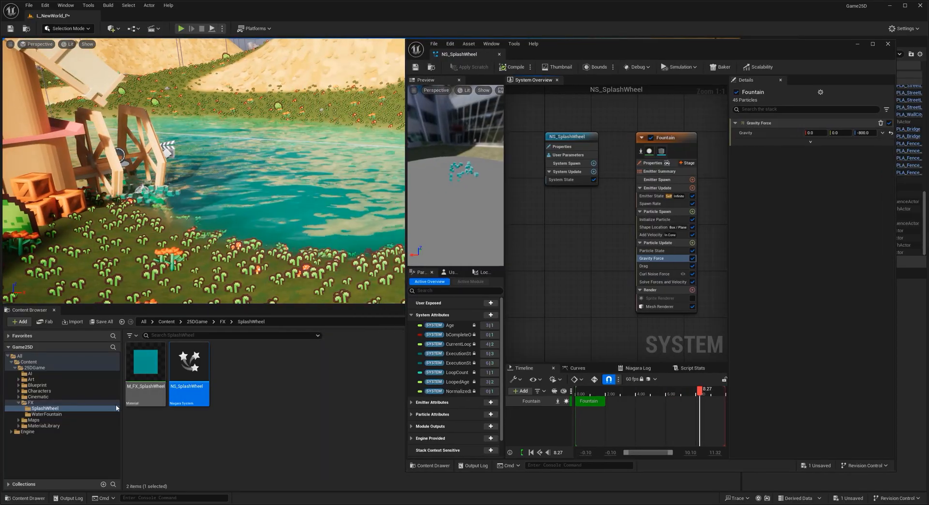
double_click(145, 368)
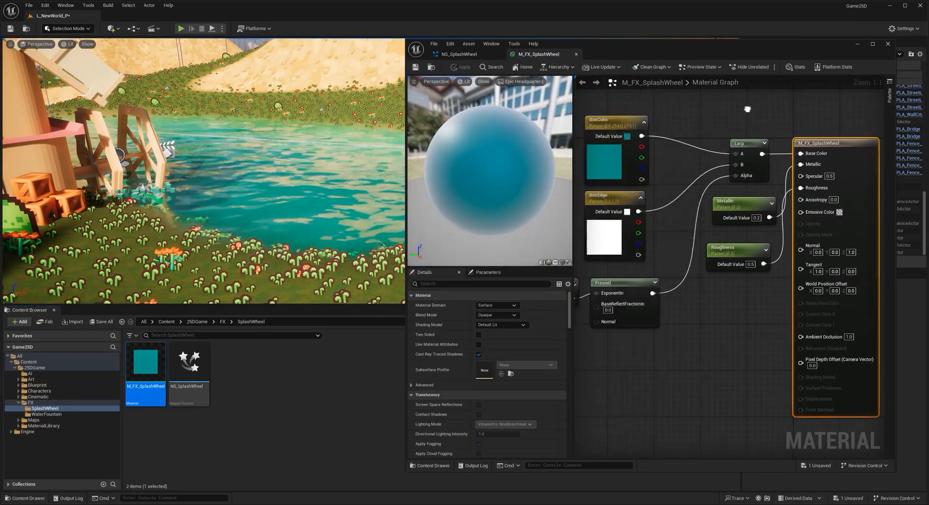
left_click_drag(407, 161, 339, 203)
Step: Preview the output of the Fresnel node in the M_FX_SplashWheel material graph
right_click_drag(632, 267, 649, 227)
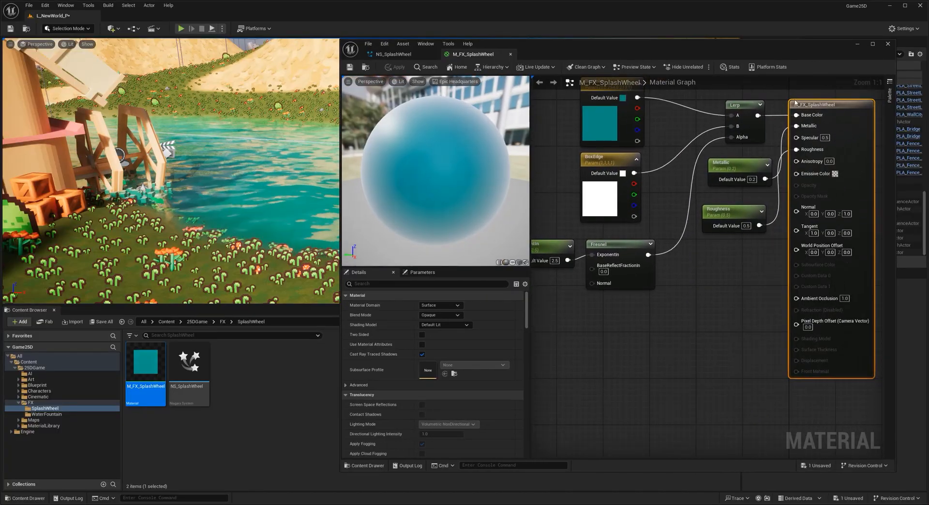
right_click_drag(744, 187, 764, 196)
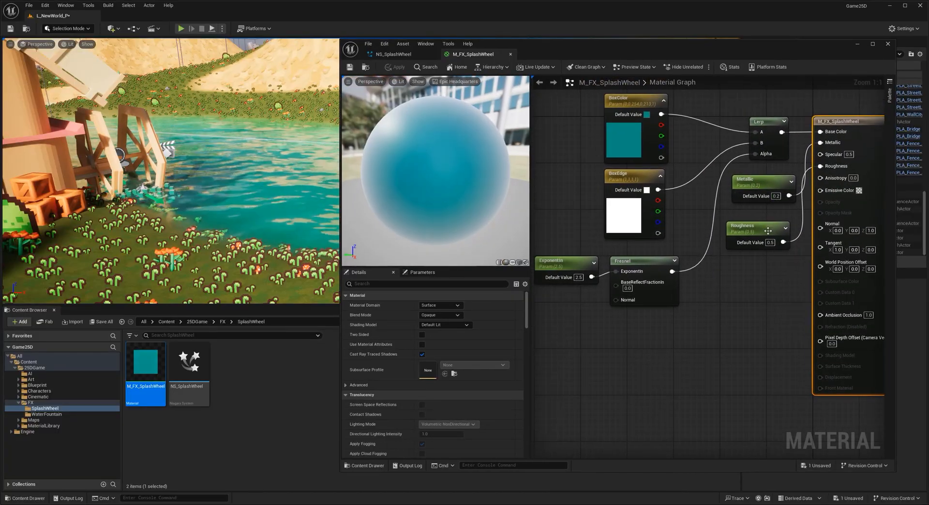
right_click_drag(768, 230, 817, 246)
right_click(819, 147)
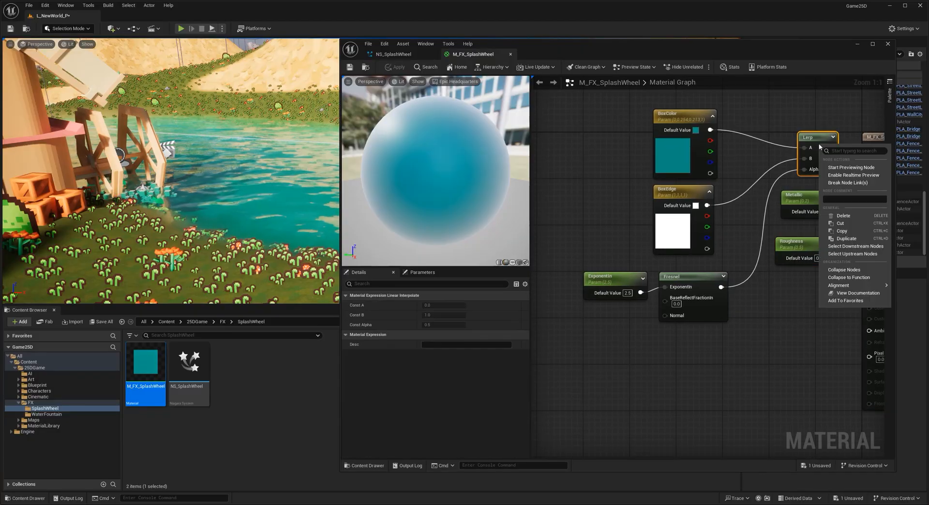
right_click(683, 276)
left_click(704, 298)
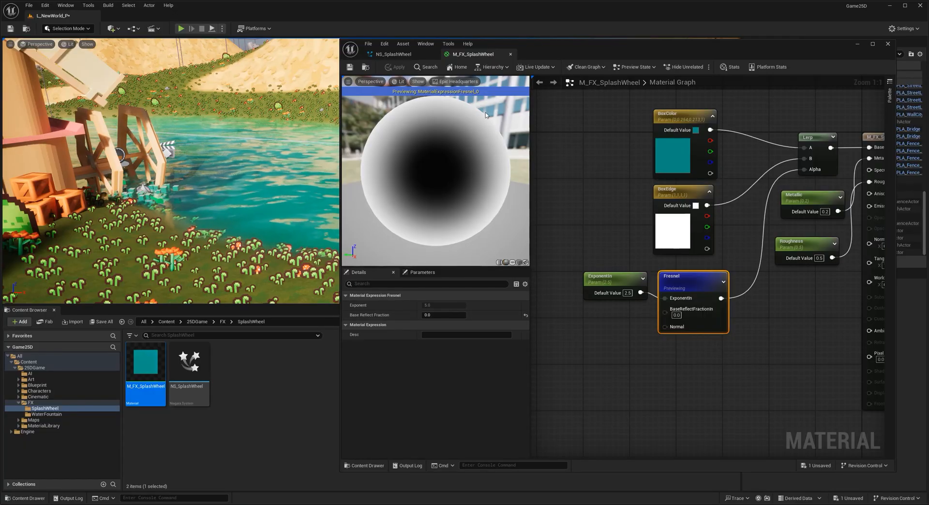
Step: Stop previewing the Fresnel node and inspect the BoxColor parameter in the material graph
right_click(689, 275)
left_click(711, 301)
left_click(680, 166)
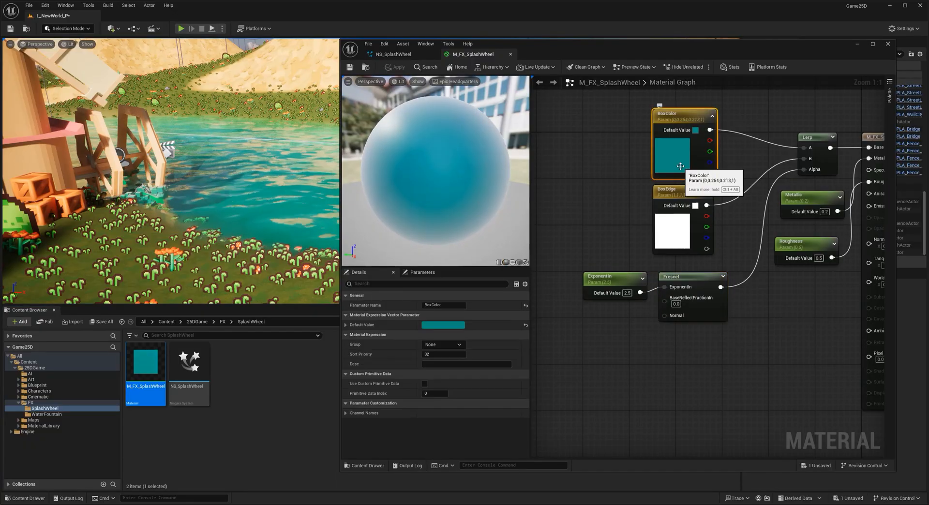
Step: Close the M_FX_SplashWheel material and delete the asset from the SplashWheel folder
left_click(510, 55)
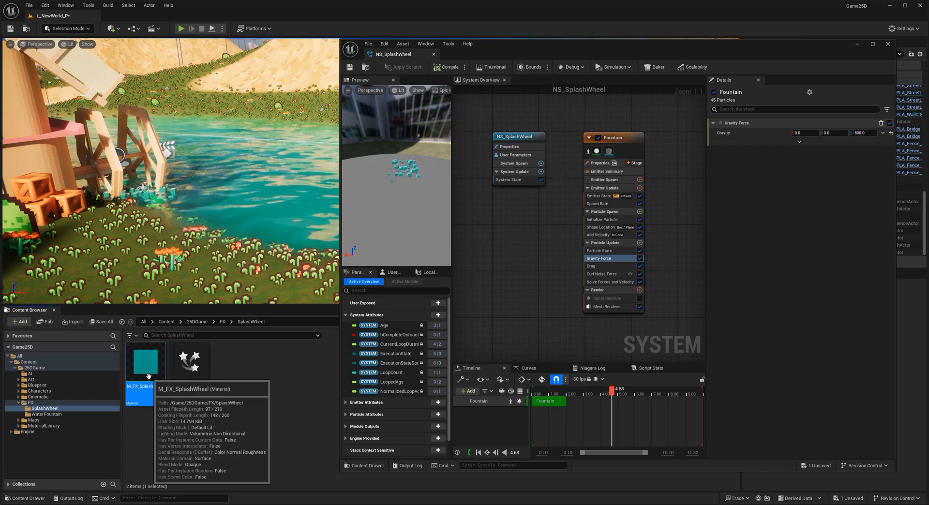
key("Delete")
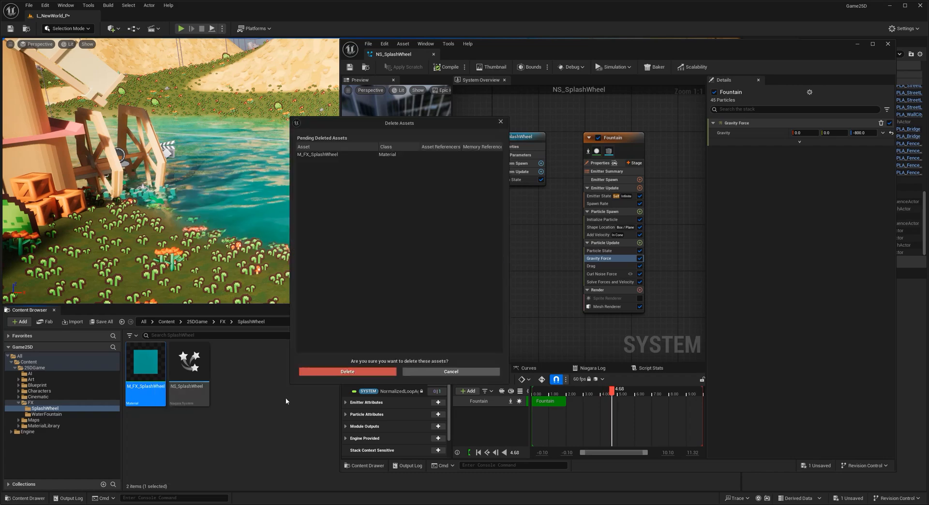
left_click(348, 371)
Step: Create a material instance from M_FX_WaterFountain and move it into the SplashWheel folder
left_click(47, 414)
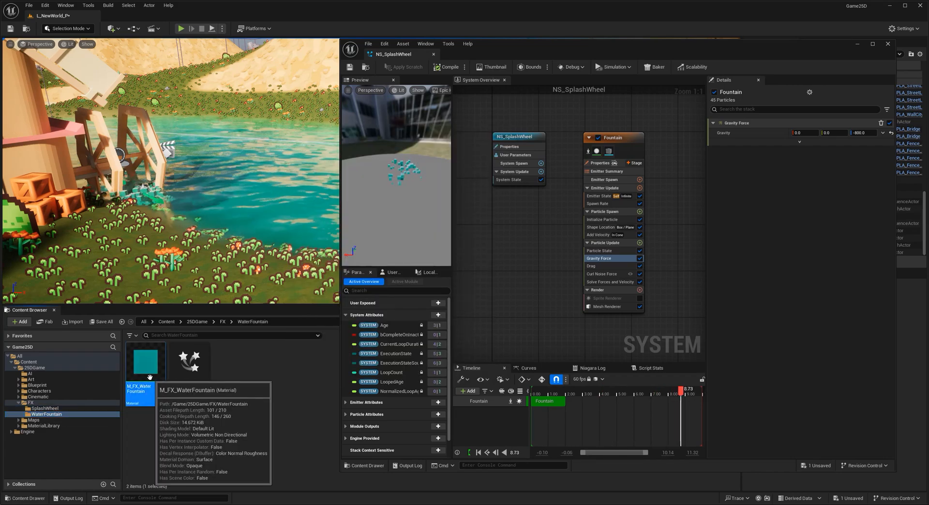
right_click(159, 375)
left_click(191, 192)
left_click_drag(189, 365, 59, 410)
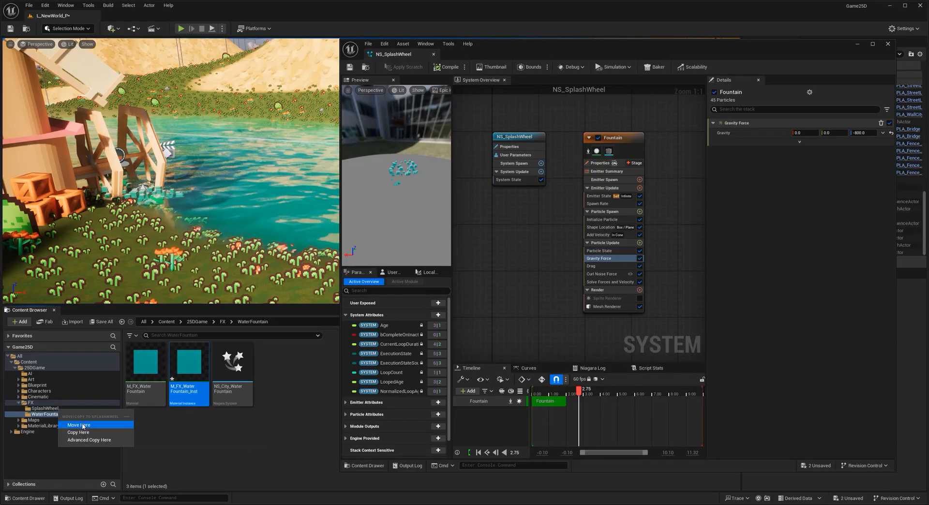
left_click(79, 424)
Step: Rename the moved material instance in the SplashWheel folder as MI_FX_SplashWheel and open it
left_click(44, 410)
left_click(145, 372)
left_click(146, 387)
key("Caps_Lock")
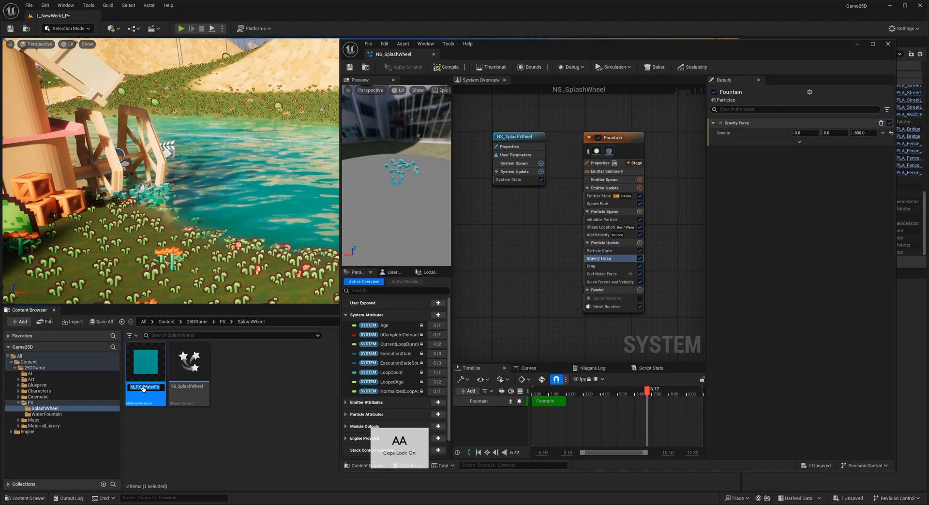
type("MI_FX_")
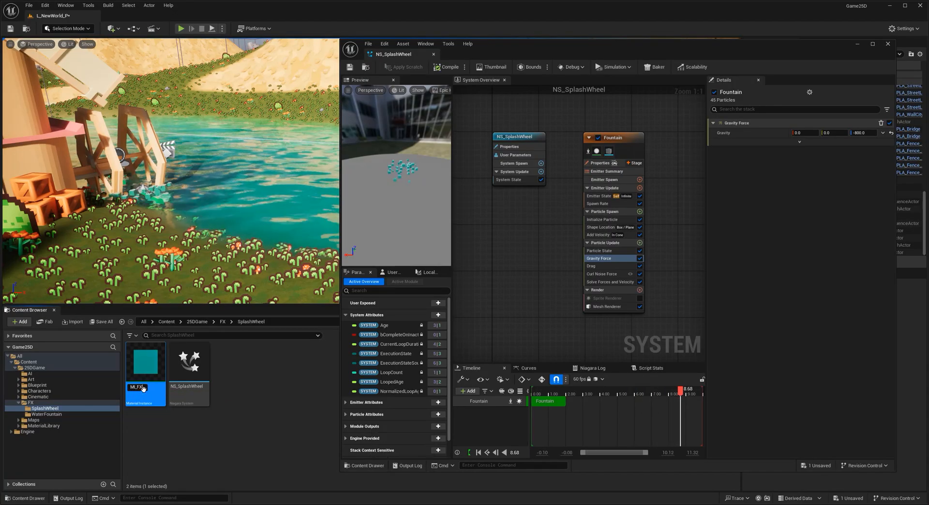
key("Caps_Lock")
type("SplashWheel")
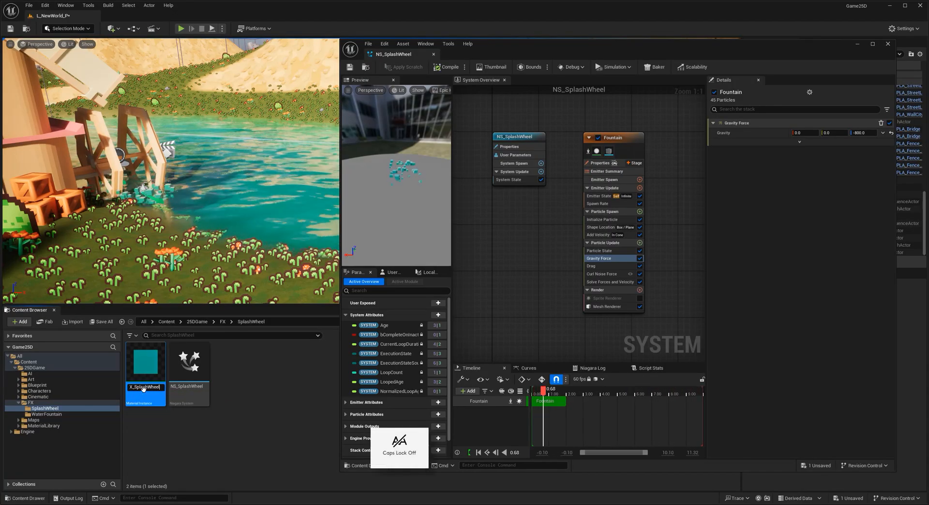
key("Return")
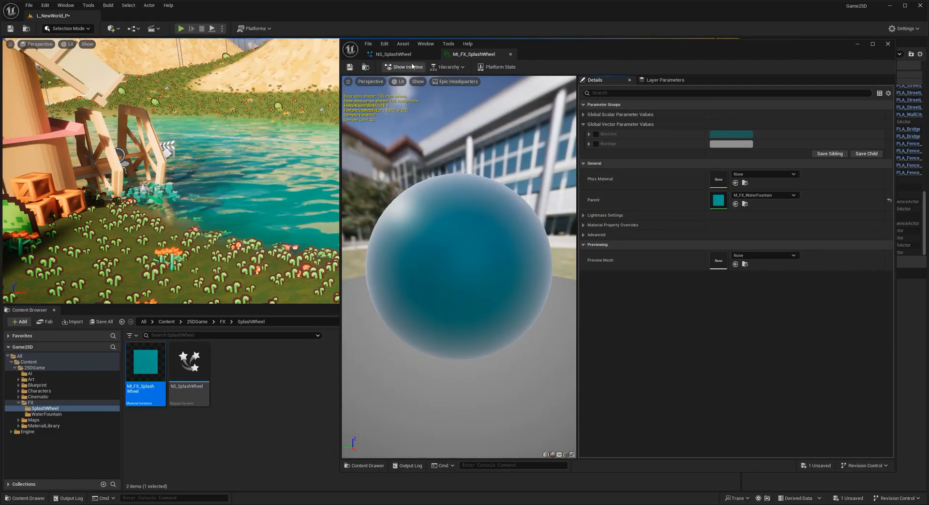
Step: Assign MI_FX_SplashWheel as the Mesh Renderer's explicit override material in NS_SplashWheel and save the system
left_click(393, 53)
left_click(608, 307)
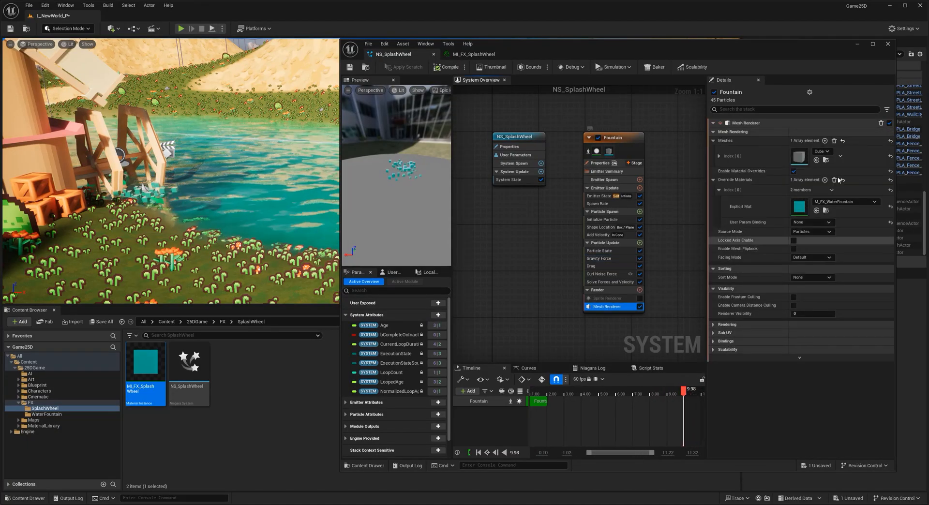
left_click_drag(152, 360, 799, 206)
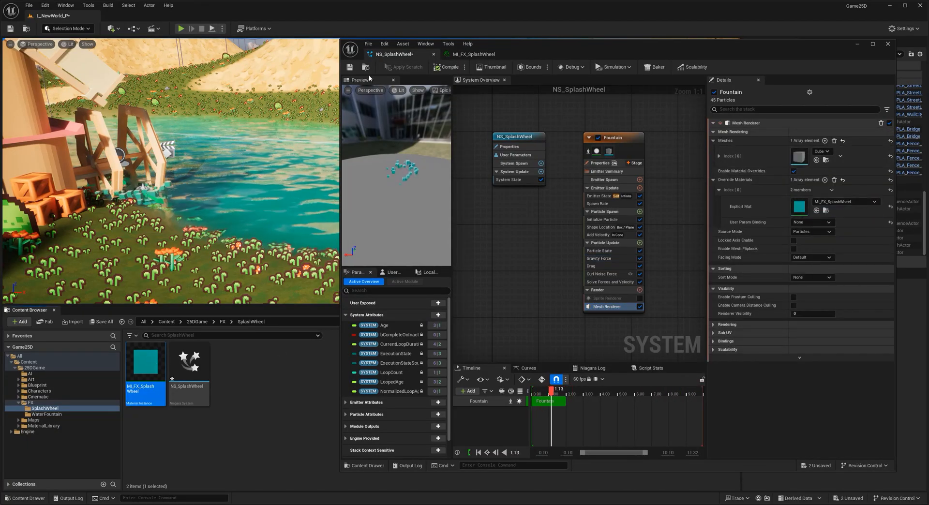
left_click(350, 67)
Step: Override BoxColor and BoxEdge in MI_FX_SplashWheel and copy the teal BoxColor value to BoxEdge
left_click(468, 54)
left_click(595, 134)
right_click(738, 141)
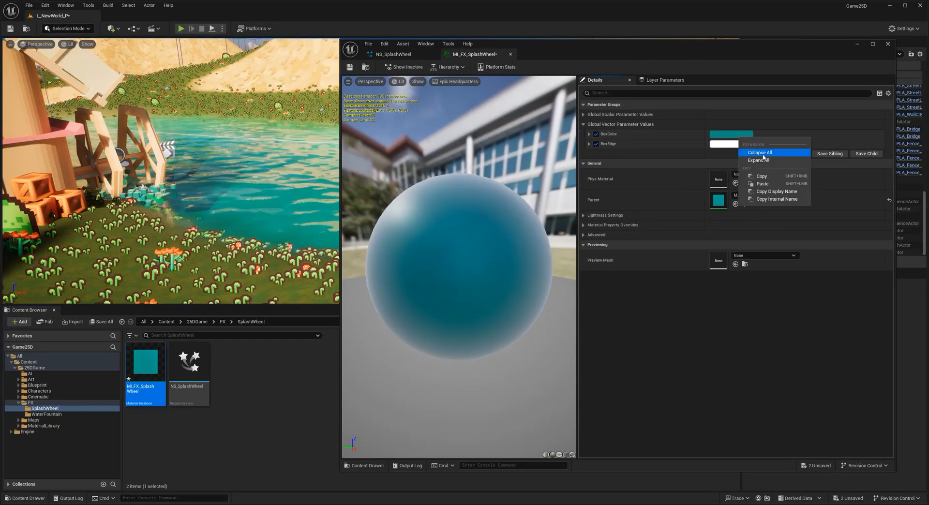
left_click(762, 176)
right_click(734, 145)
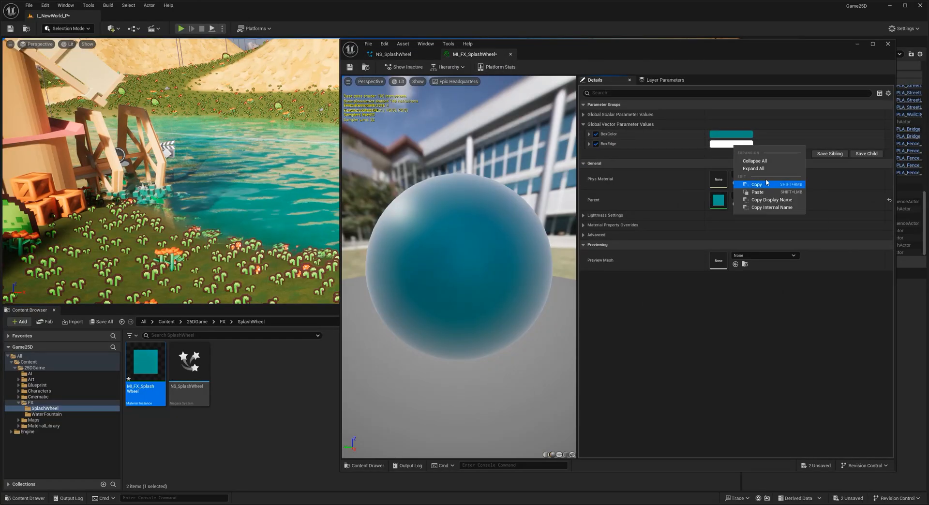
left_click(757, 192)
Step: Change the BoxColor parameter to pure white with saturation 0 and value 1
left_click(731, 144)
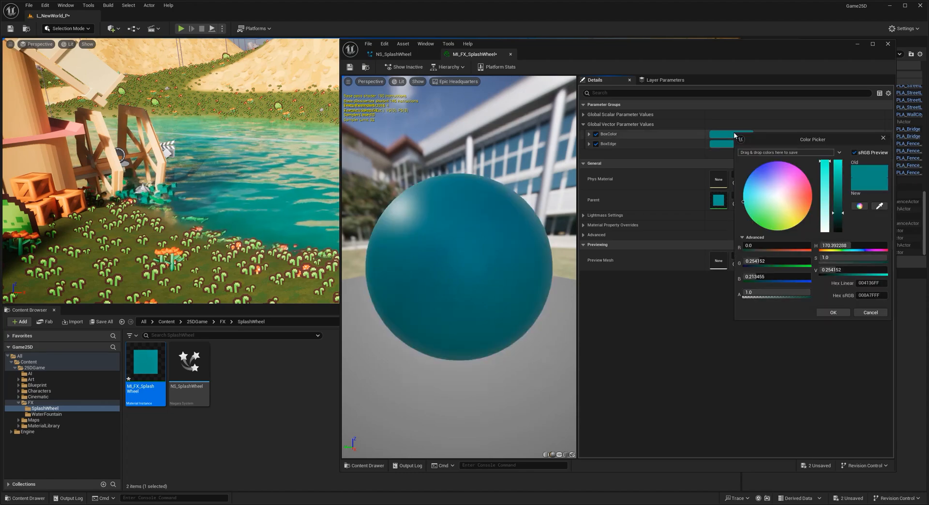
left_click_drag(825, 208, 823, 302)
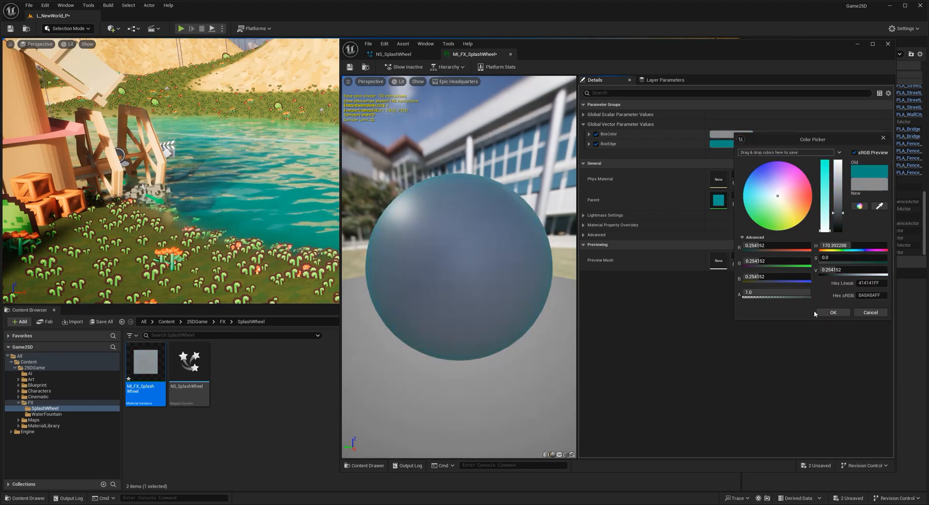
left_click_drag(838, 213, 825, 115)
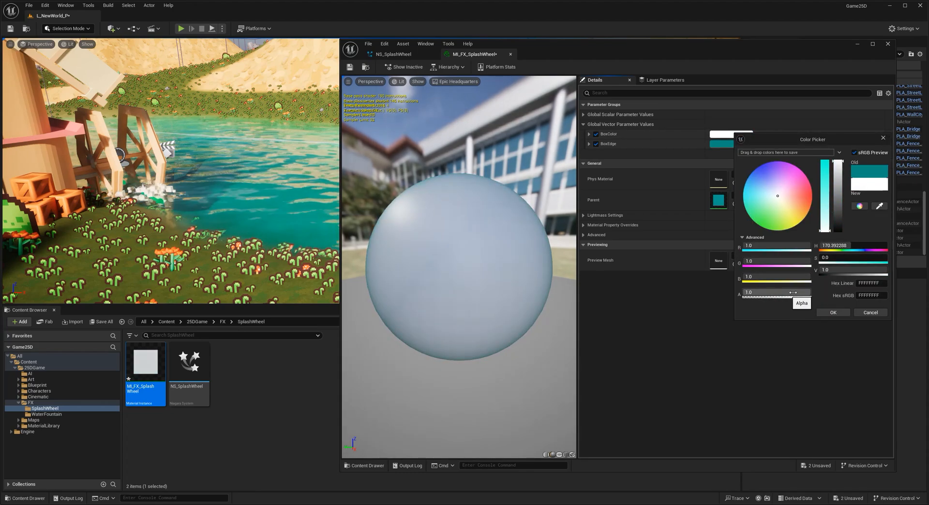
left_click(832, 312)
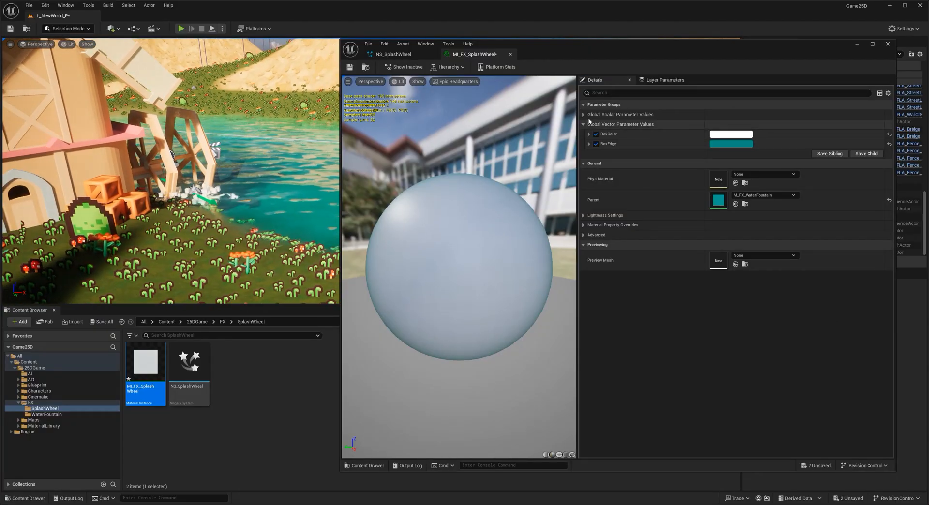
Step: Override the ExponentIn scalar parameter, lower it to about 0.285, and save MI_FX_SplashWheel
left_click(588, 115)
mouse_move(733, 127)
left_mouse_down()
mouse_move(711, 127)
mouse_move(730, 139)
left_mouse_up()
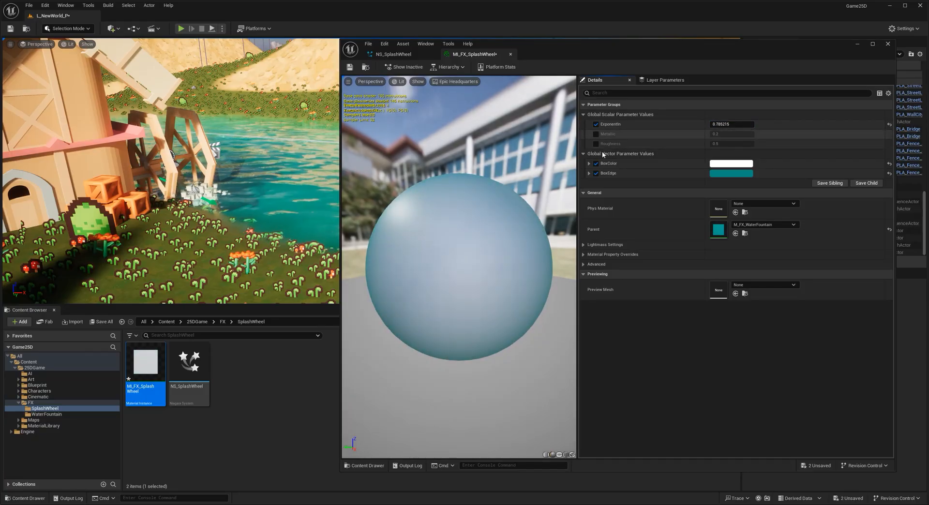
mouse_move(732, 124)
left_mouse_down()
mouse_move(789, 124)
mouse_move(715, 125)
left_mouse_up()
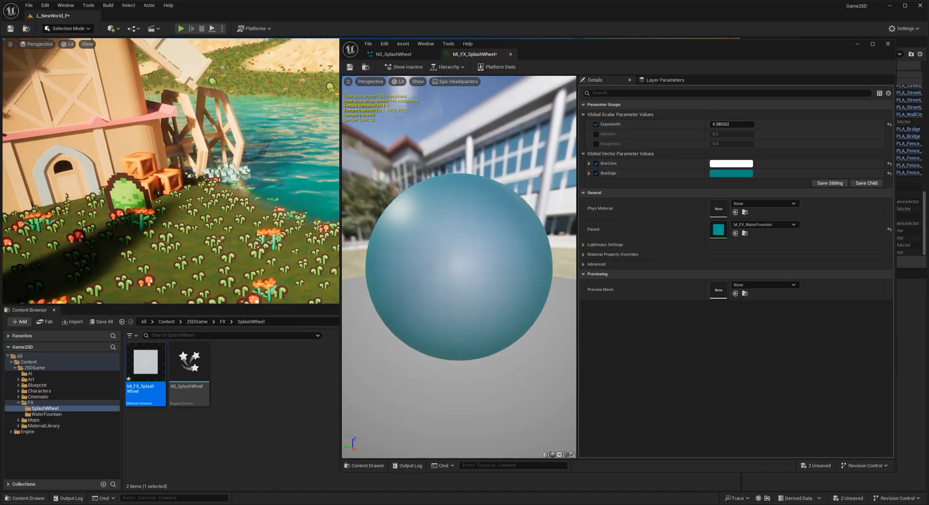
left_click(349, 67)
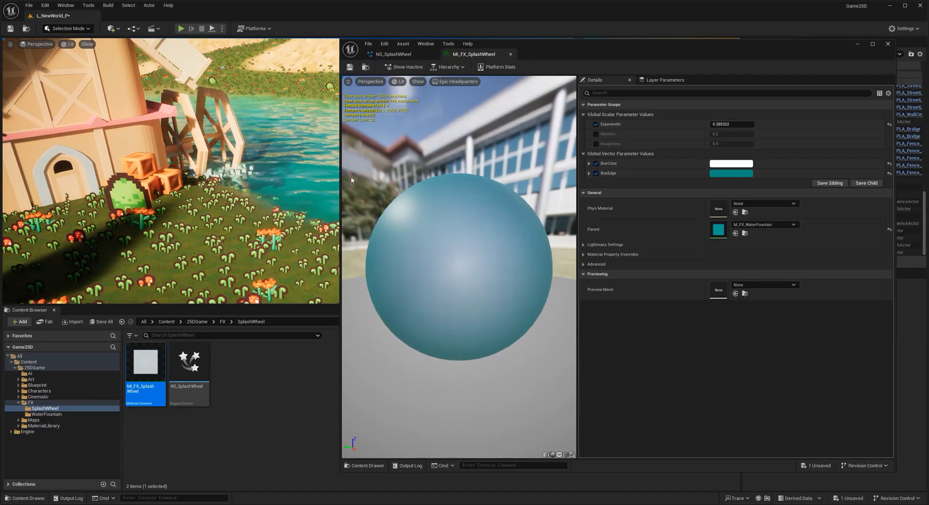
Step: Enable the Sprite Renderer in NS_SplashWheel's Fountain emitter and add a Scale Color module to Particle Update
left_click(393, 53)
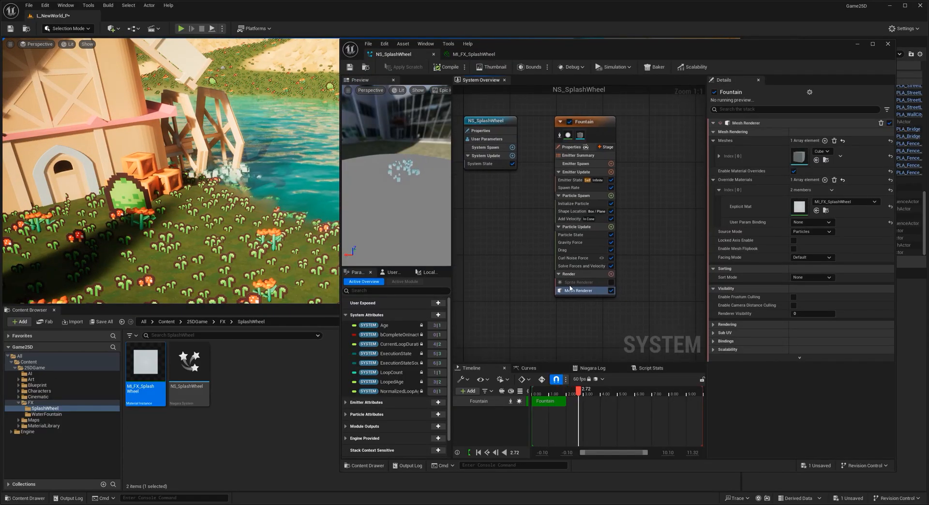
left_click(611, 282)
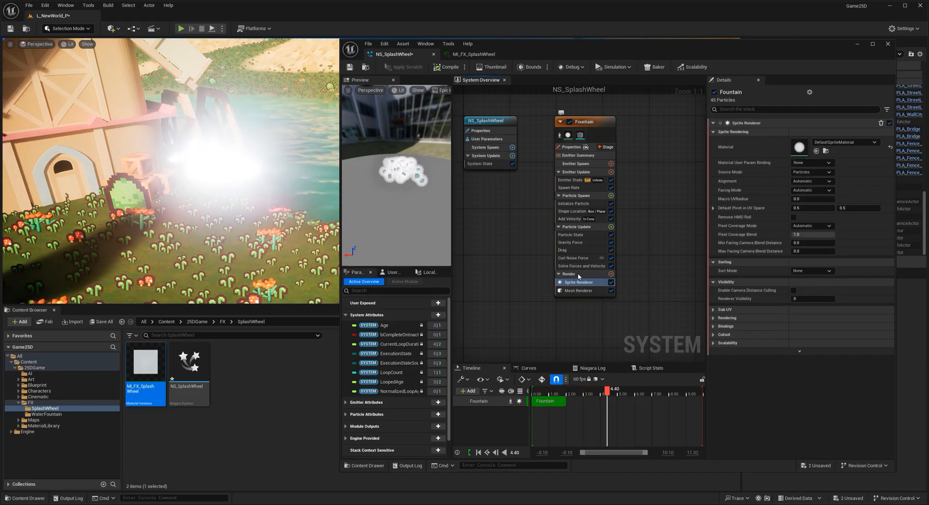
left_click(610, 226)
type("cur")
key("BackSpace")
key("BackSpace")
key("BackSpace")
type("scalec")
key("Return")
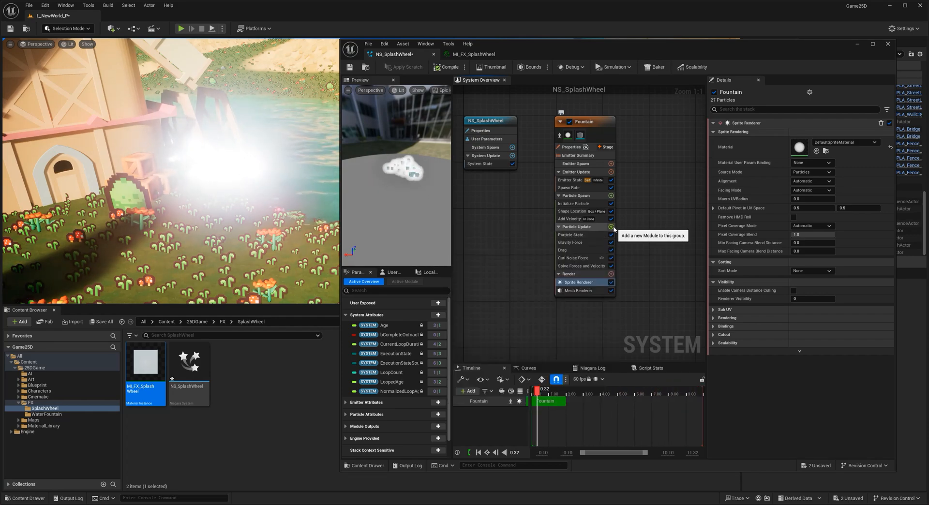
Step: Set the Scale Color module's Scale Alpha to 0.001 and save NS_SplashWheel
left_click(811, 153)
type("0.001")
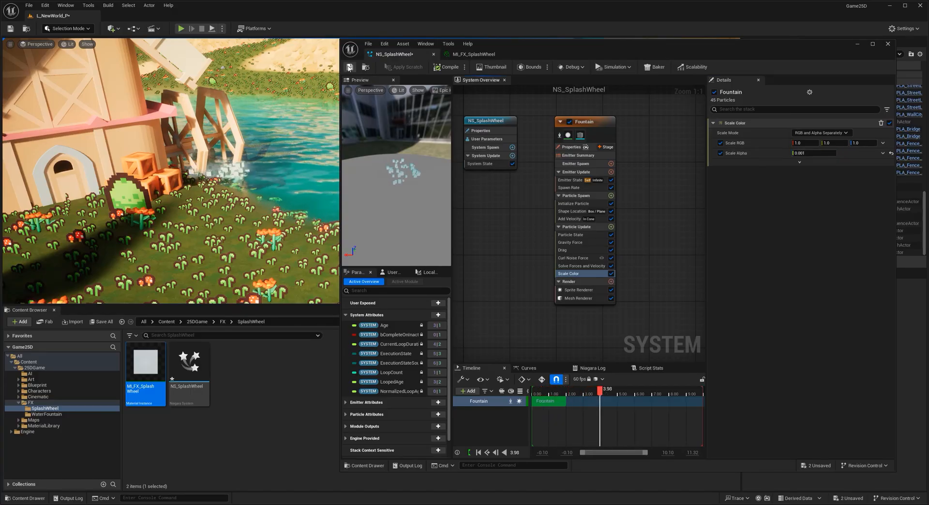
left_click(349, 68)
Step: Close the effect editor and play-test the level to check the splash at the water wheel
right_click_drag(285, 201, 251, 201)
key("w")
key("s")
key("s")
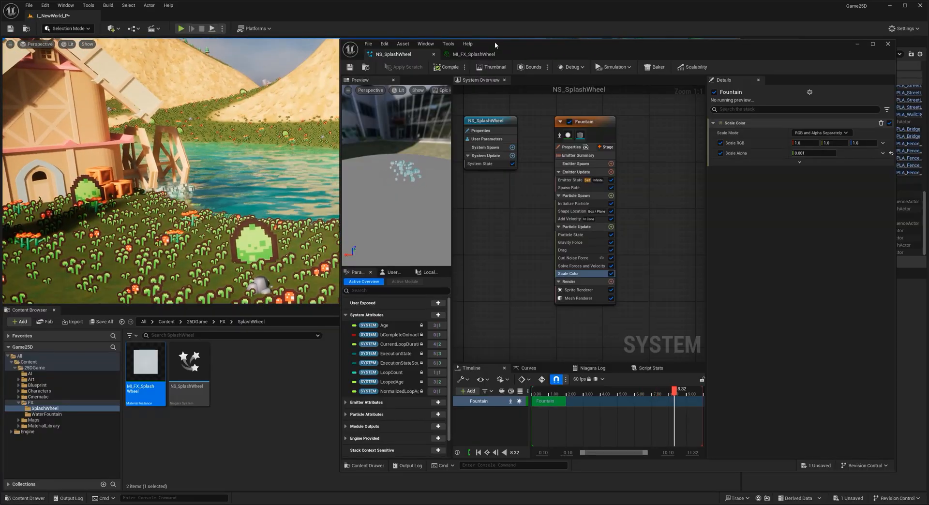
left_click(888, 45)
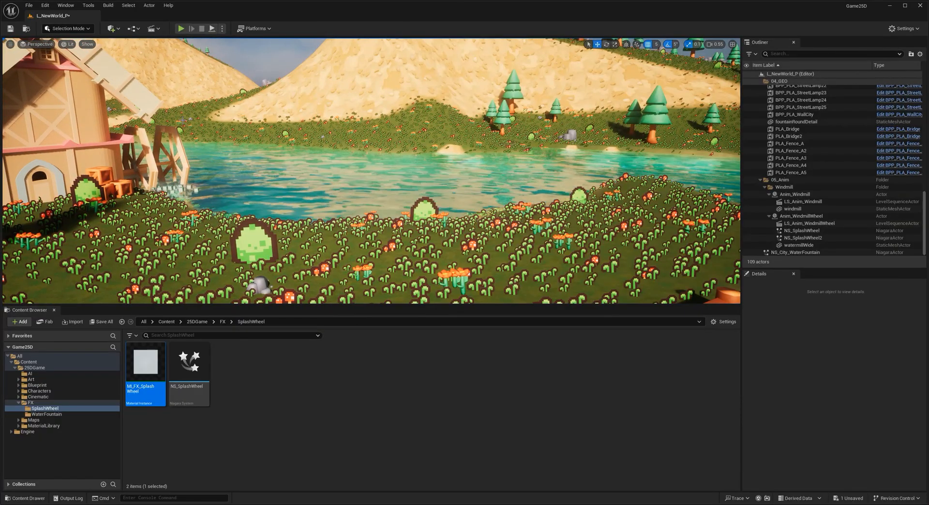
left_click(188, 29)
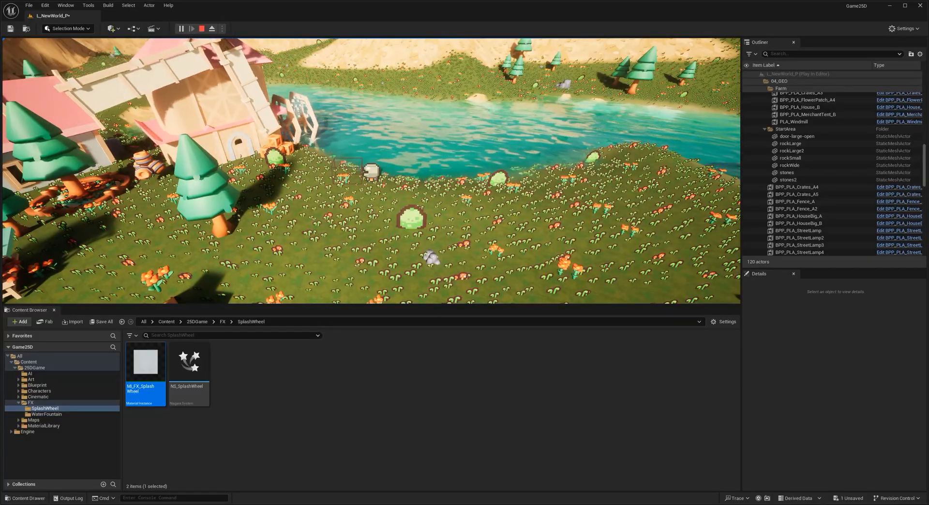
key("Escape")
Step: Enlarge the Outliner and open the LS_Anim_WindmillWheel level sequence for editing
right_click_drag(335, 179, 306, 176)
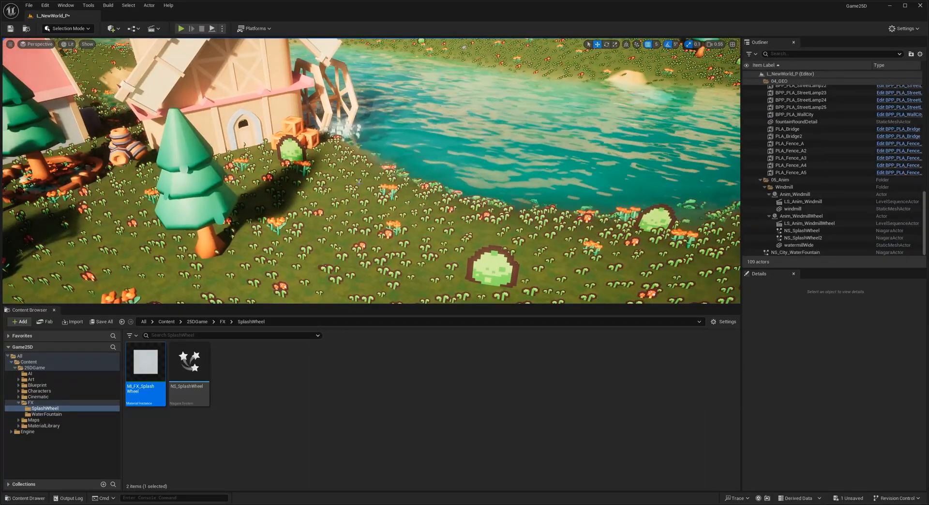
left_click_drag(780, 268, 780, 330)
left_click(806, 279)
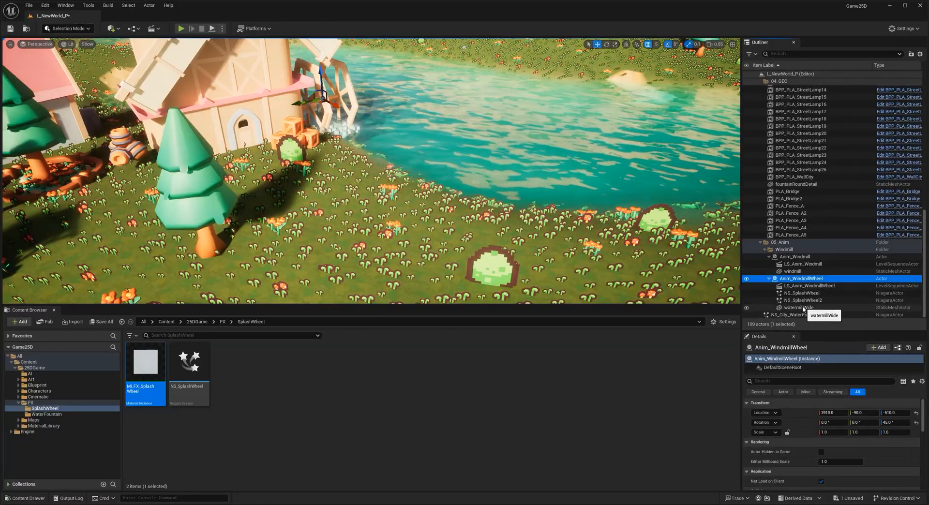
left_click(797, 286)
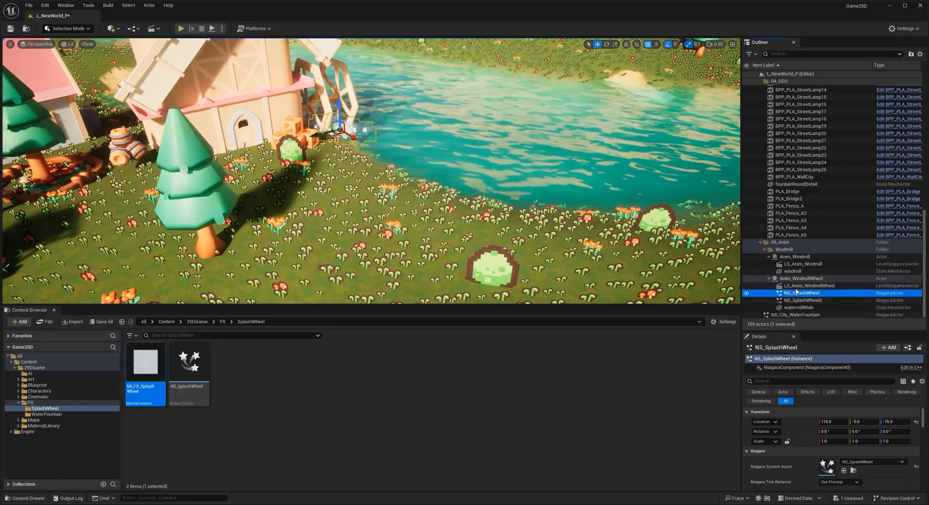
left_click(829, 454)
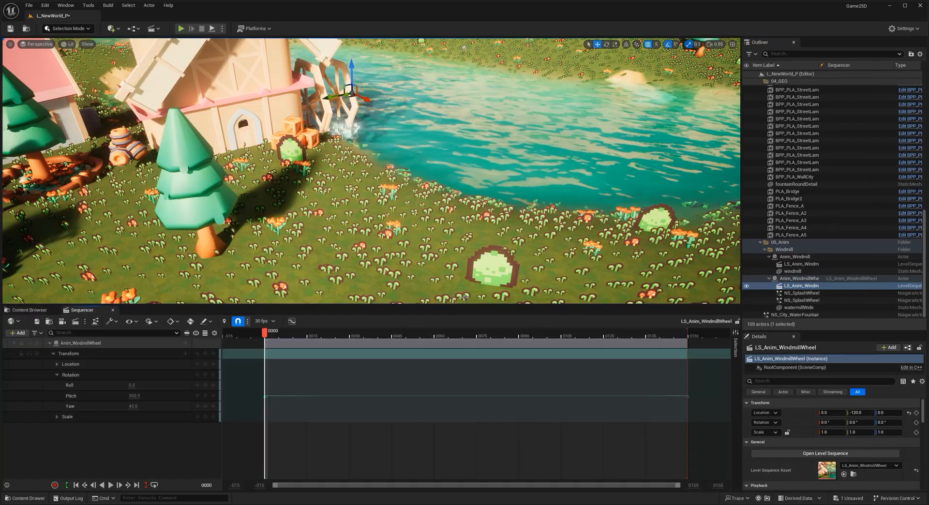
Step: Add the watermillWide mesh to the LS_Anim_WindmillWheel sequence as a new track
left_click(805, 314)
left_click(806, 307)
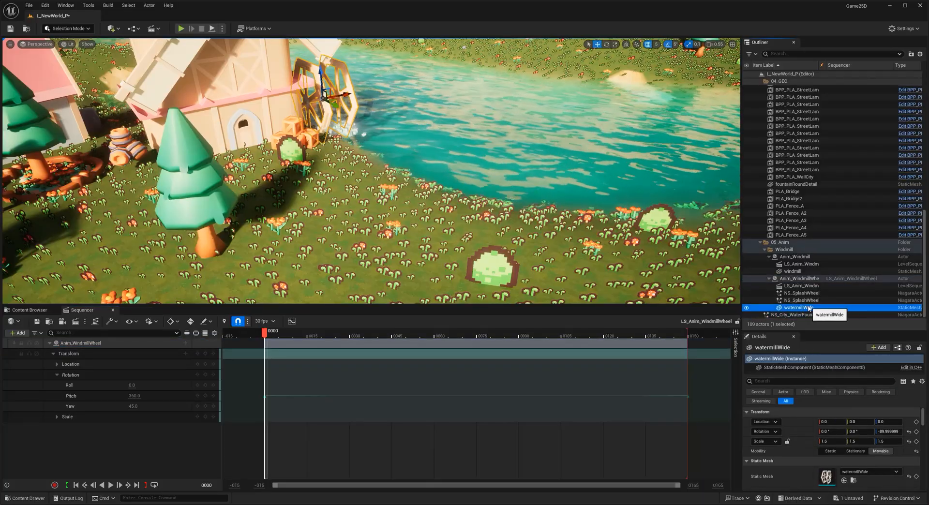
left_click_drag(99, 455, 99, 454)
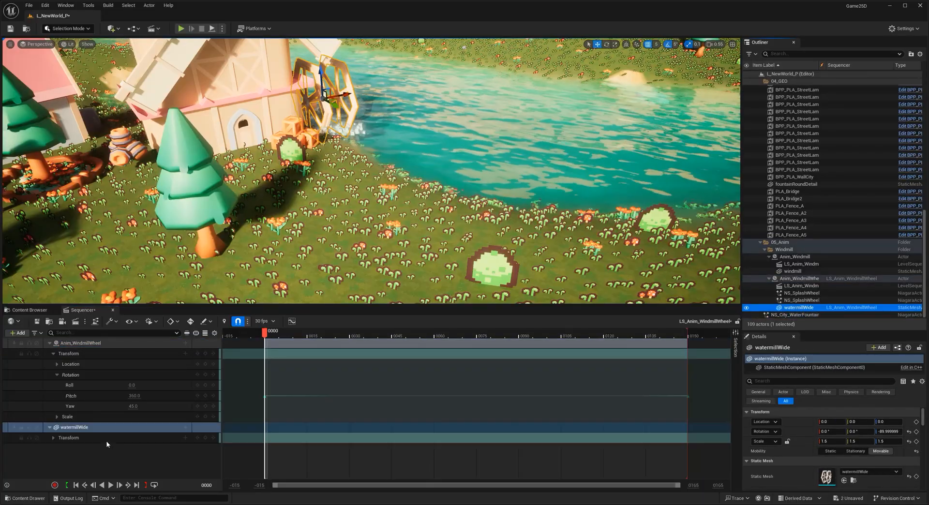
Step: Copy the Anim_WindmillWheel Transform track and paste it onto the watermillWide track in the sequence
left_click(54, 437)
left_click(73, 375)
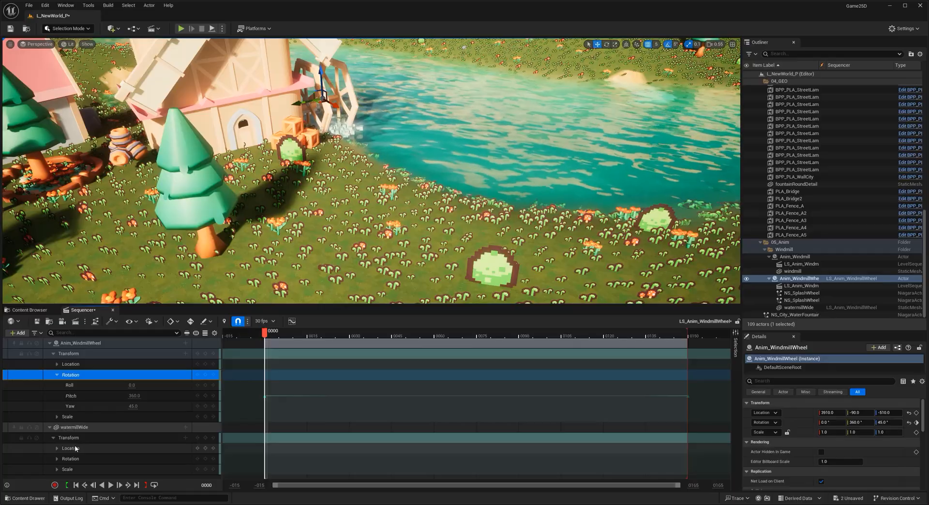
left_click(77, 427)
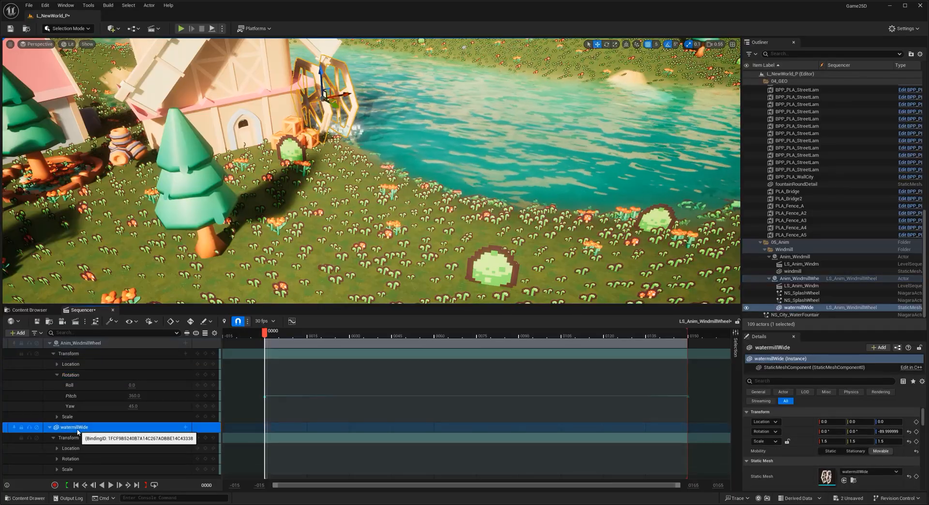
left_click(70, 459)
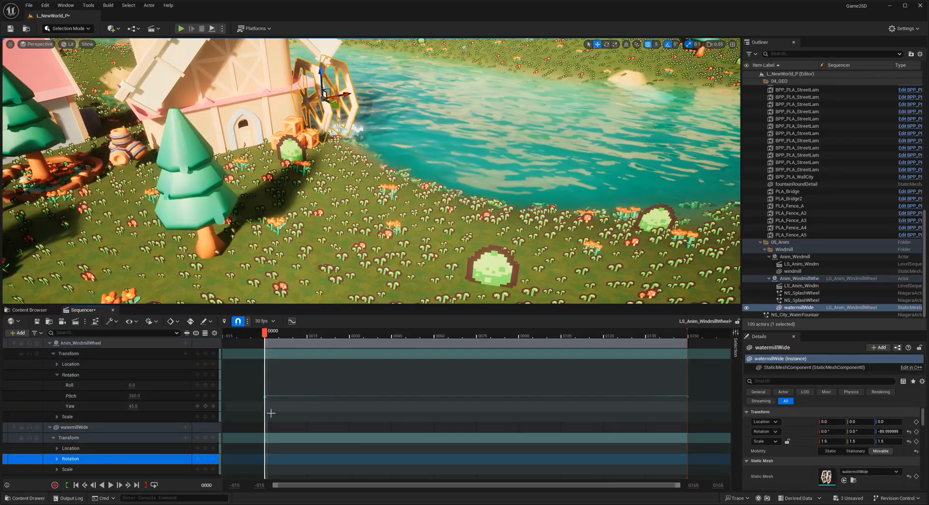
left_click(57, 375)
left_click(68, 354)
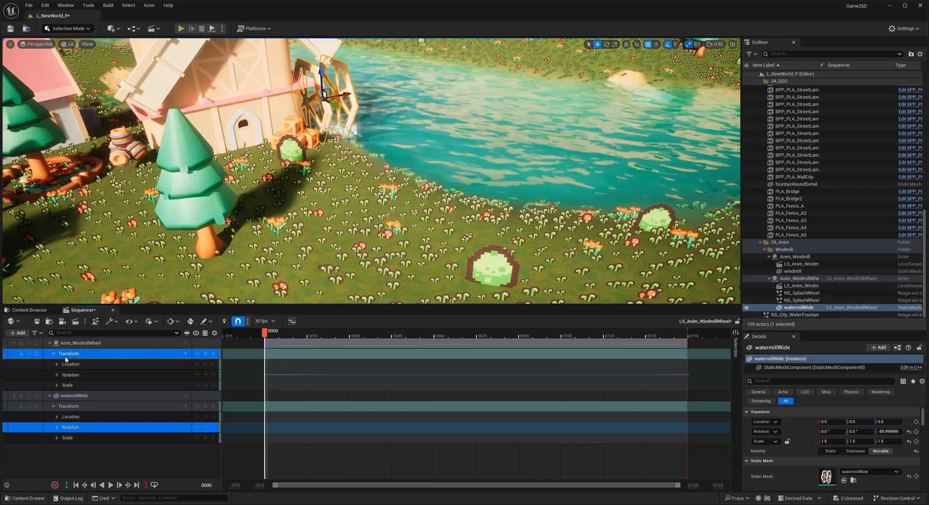
left_click(80, 406)
key("ctrl+v")
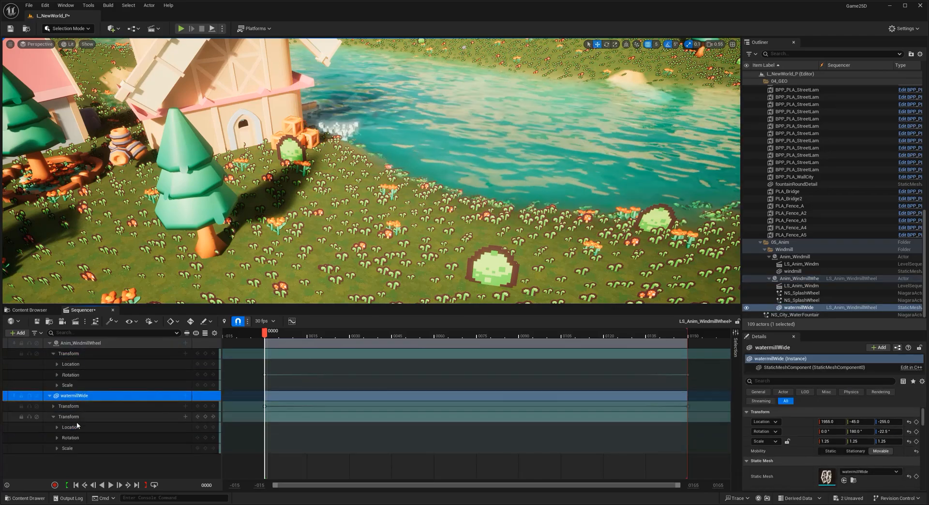
Step: Delete watermillWide's original Transform track and the whole Anim_WindmillWheel track from the sequence
left_click(80, 418)
key("Delete")
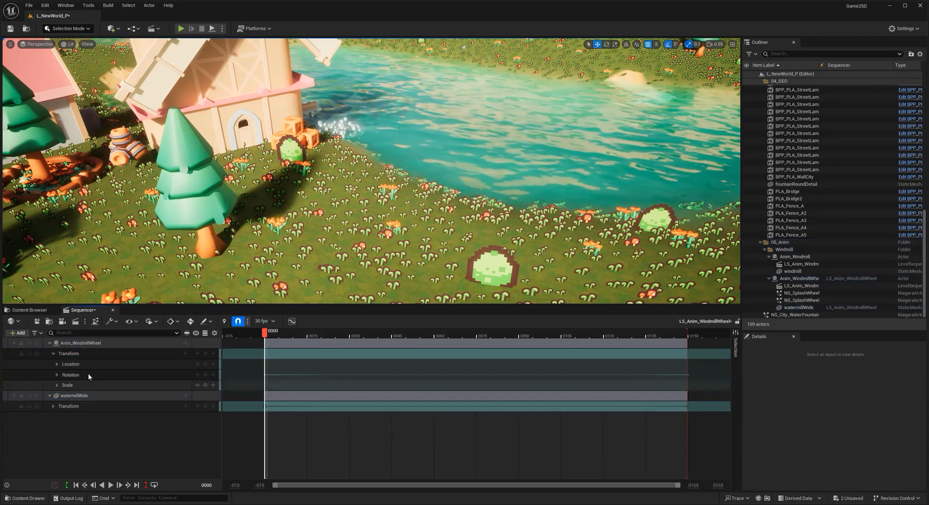
left_click(81, 345)
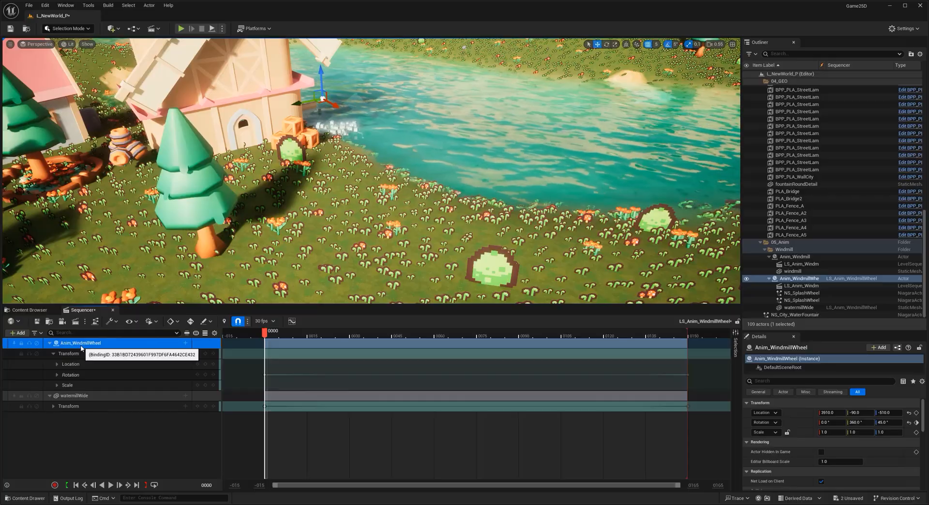
key("Delete")
Step: Set the Location X, Y and Z of watermillWide's pasted Transform track to 0
left_click(53, 353)
left_click(57, 364)
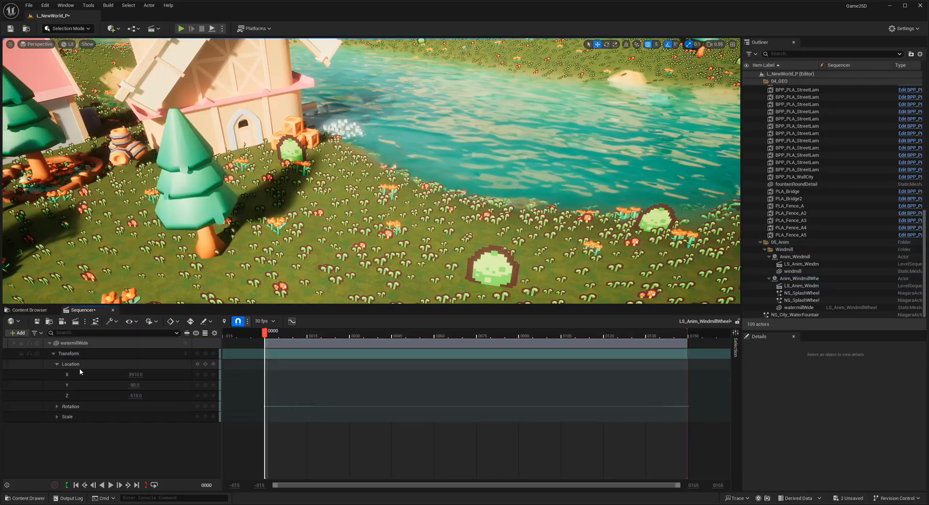
left_click(133, 374)
type("0")
key("Return")
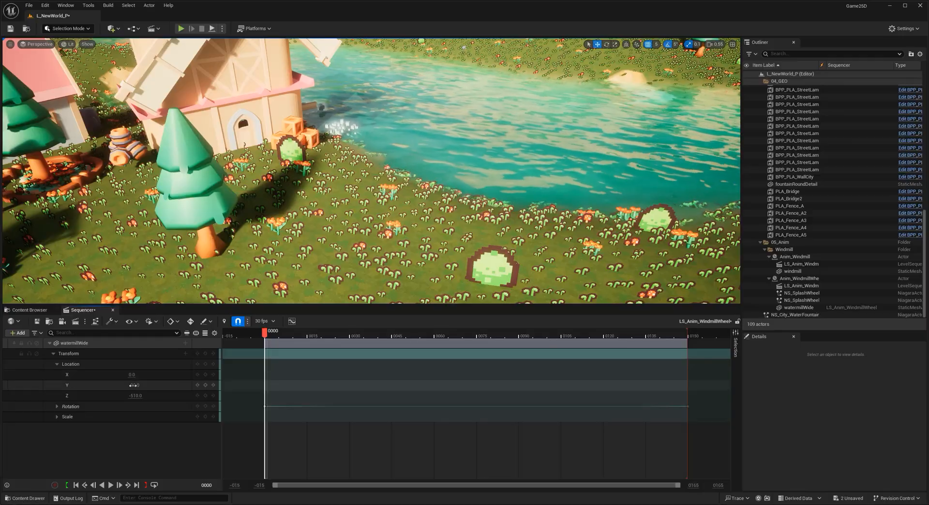
left_click(130, 406)
left_click(135, 396)
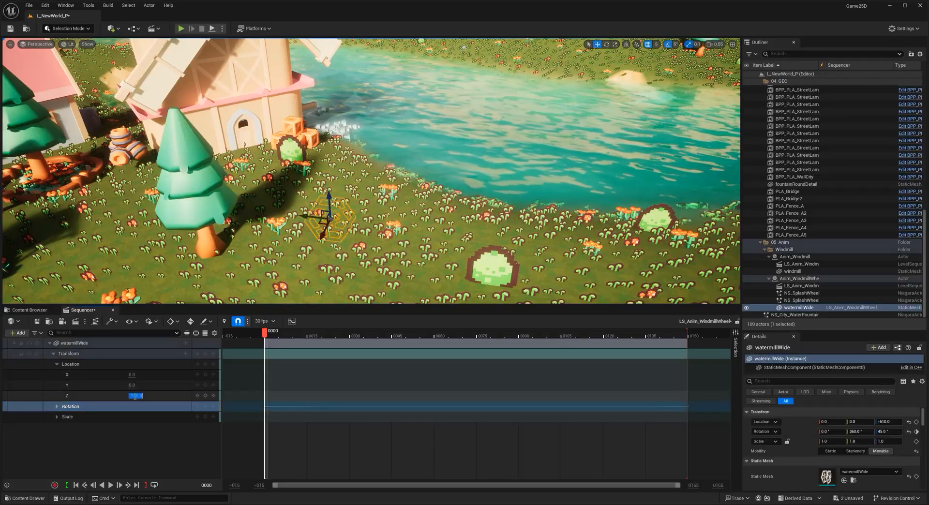
right_click_drag(367, 194, 331, 175)
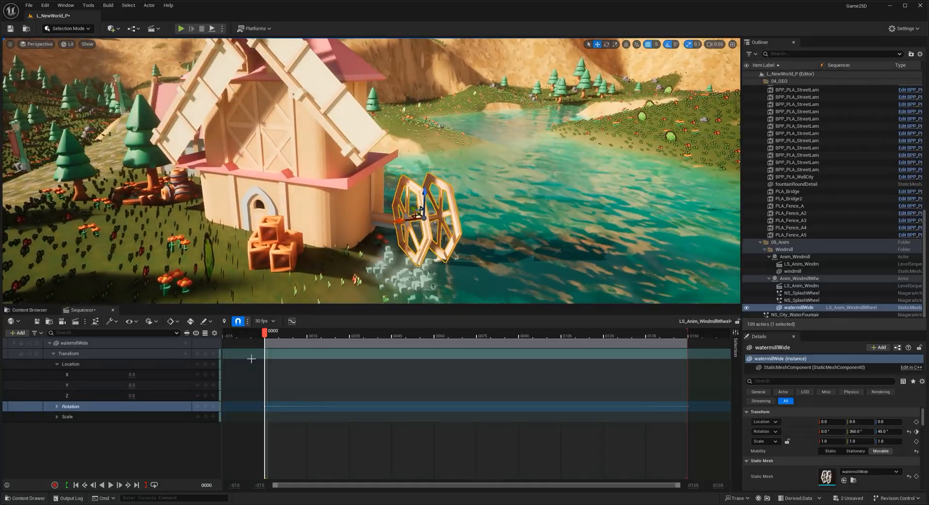
Step: Set the Rotation Yaw of watermillWide's Transform track to 80 to line the wheel up with the windmill
left_click(74, 355)
left_click(57, 406)
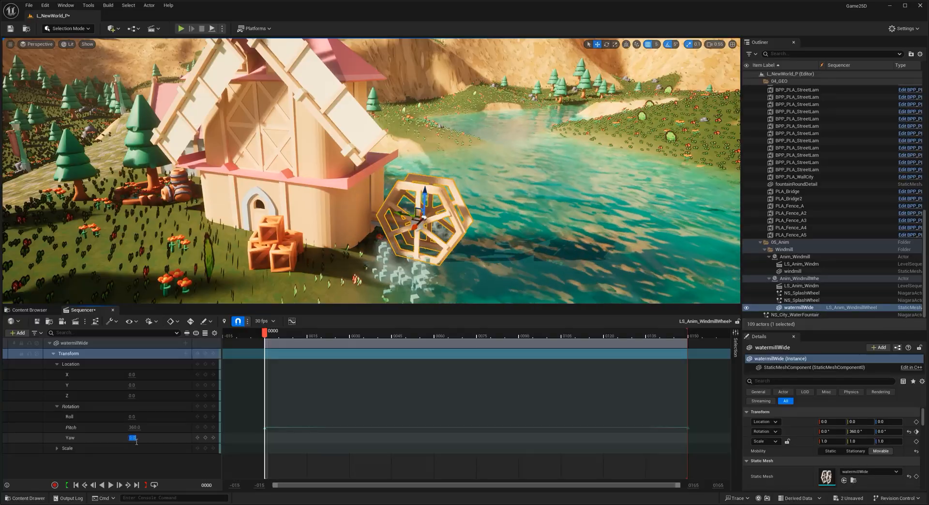
left_click(141, 449)
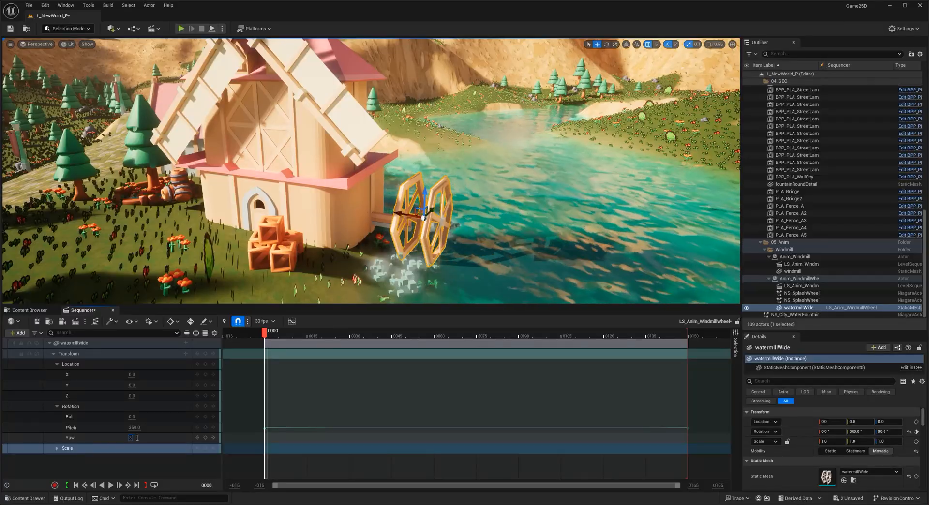
left_click_drag(97, 271, 51, 287, "alt")
Step: Set the Scale X, Y and Z of watermillWide's Transform track to 1.5
left_click(57, 363)
left_click(57, 374)
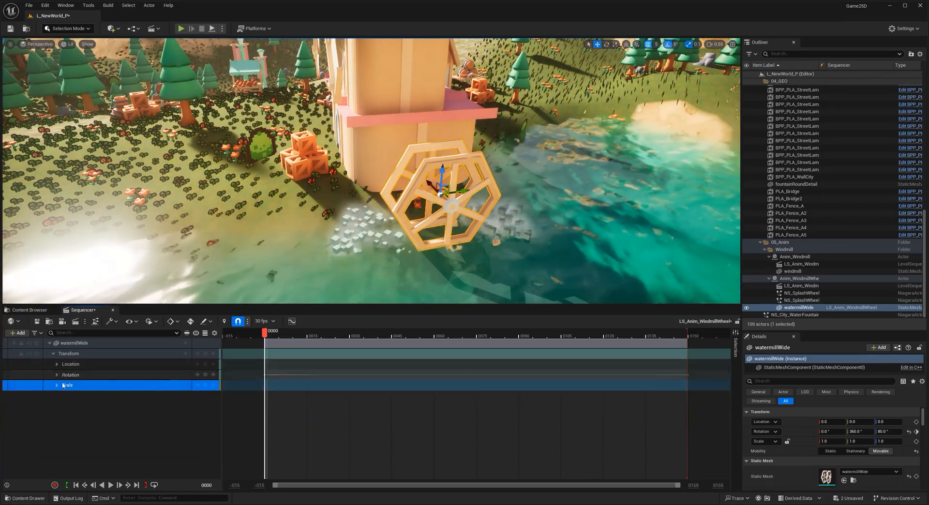
left_click(56, 385)
left_click(132, 396)
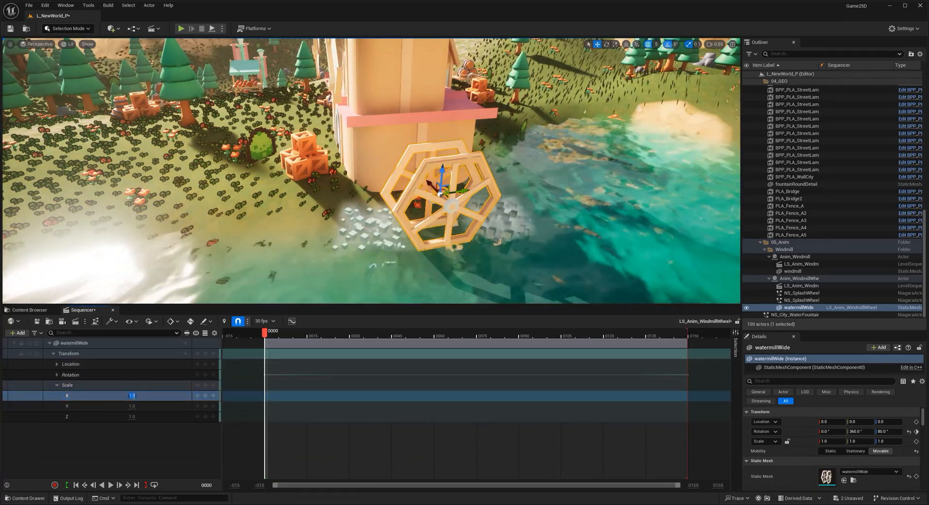
type("1.5")
left_click(131, 406)
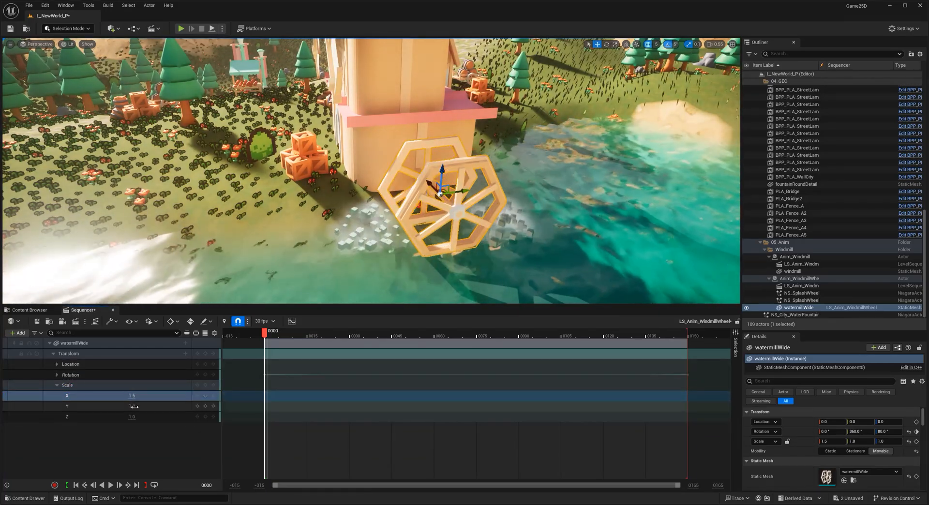
type("1.5")
key("Return")
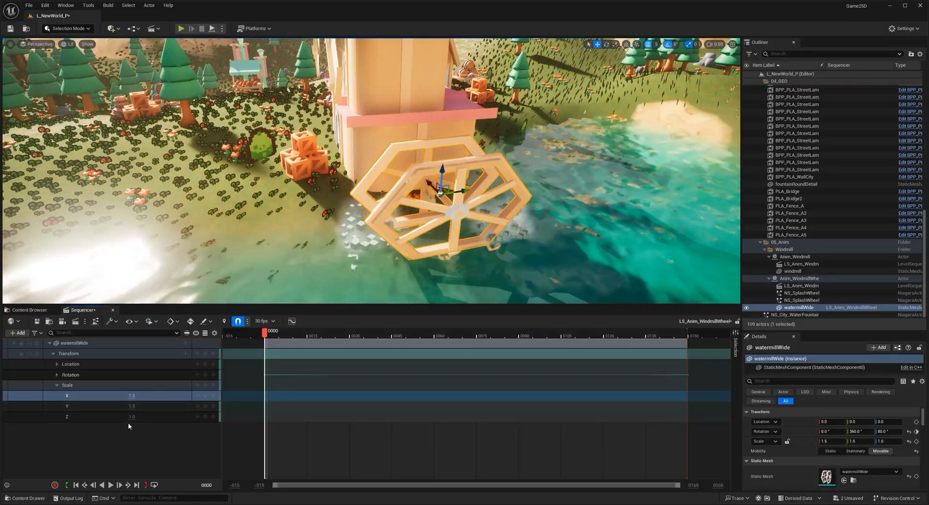
left_click(131, 417)
type("1.5")
key("Return")
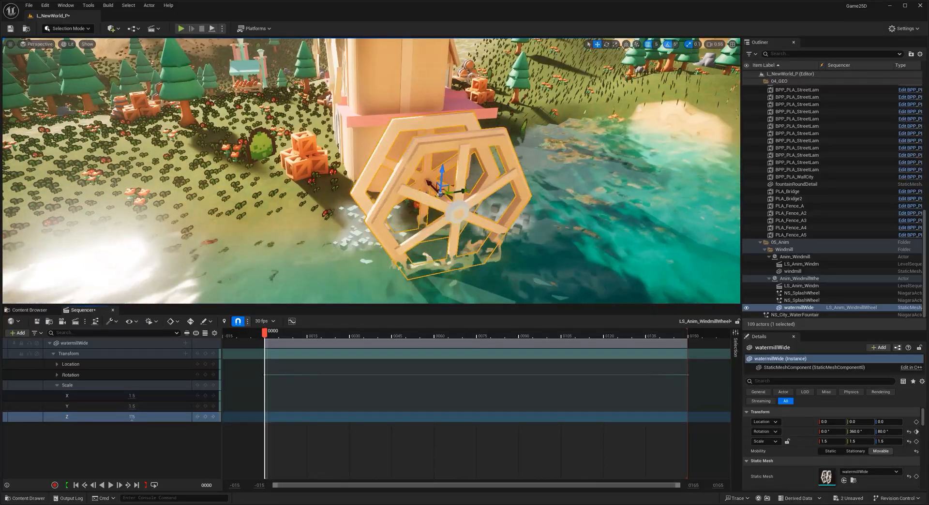
Step: Save the sequence and play-test the level to check the turning wheel and its splash
right_click_drag(329, 203, 465, 209)
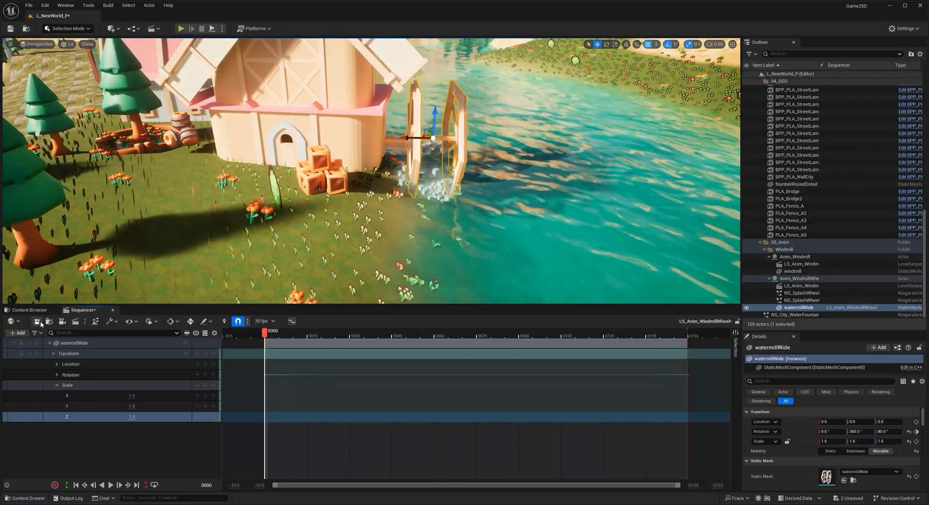
key("alt+p")
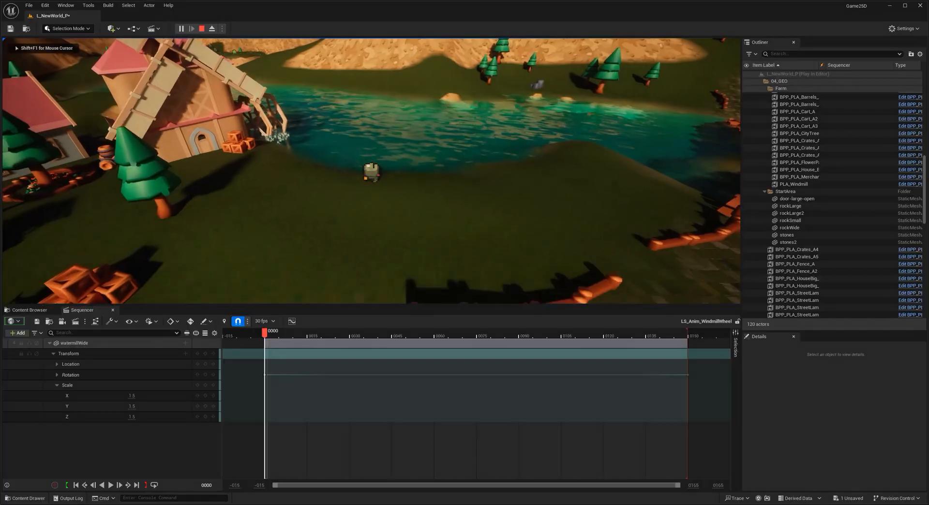
key("d")
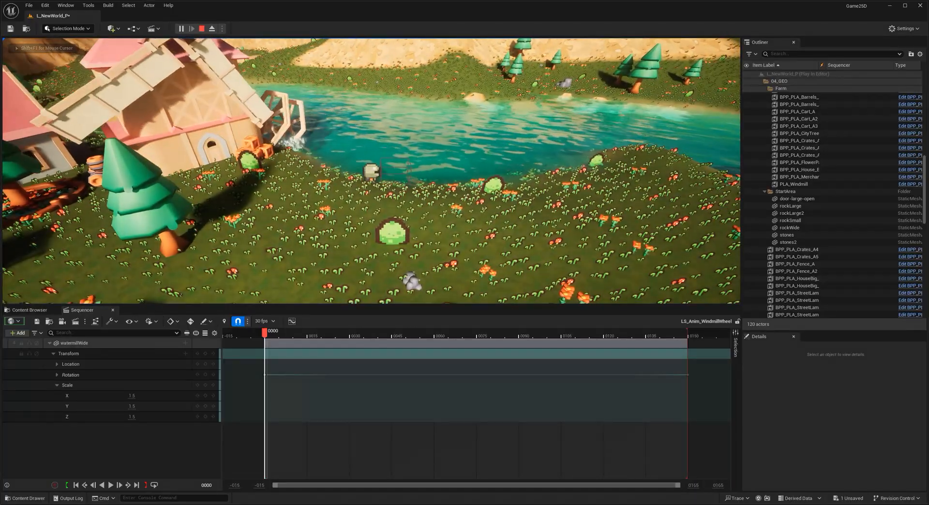
key("s")
key("Escape")
Step: Set watermillWide's Rotation Roll to 0 and delete the existing Pitch keyframes at both ends of the sequence
key("w")
right_click_drag(371, 194, 334, 172)
mouse_move(284, 333)
left_mouse_down()
mouse_move(321, 333)
mouse_move(267, 332)
left_mouse_up()
left_click(57, 384)
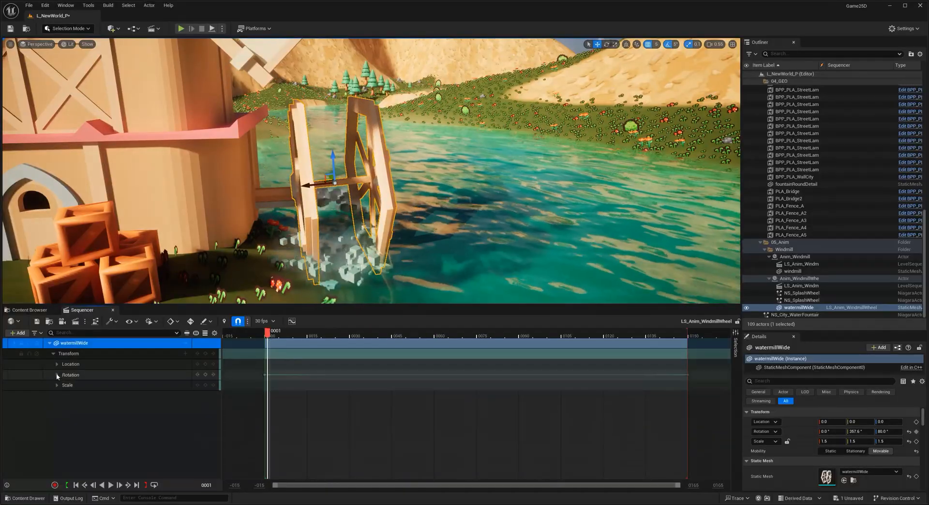
left_click(57, 364)
left_click(56, 406)
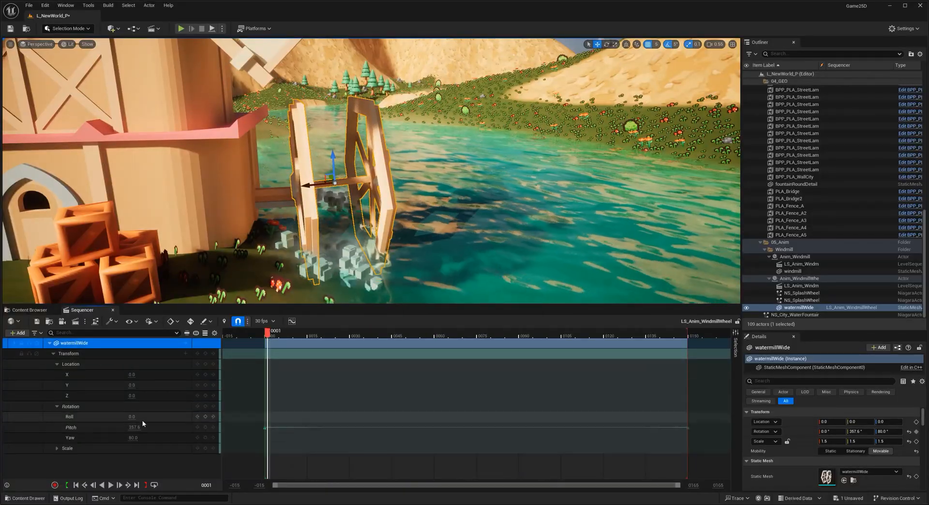
mouse_move(132, 416)
left_mouse_down()
mouse_move(145, 417)
mouse_move(133, 416)
left_mouse_up()
left_click(133, 417)
type("0")
key("Return")
left_click_drag(261, 426, 694, 431)
key("Delete")
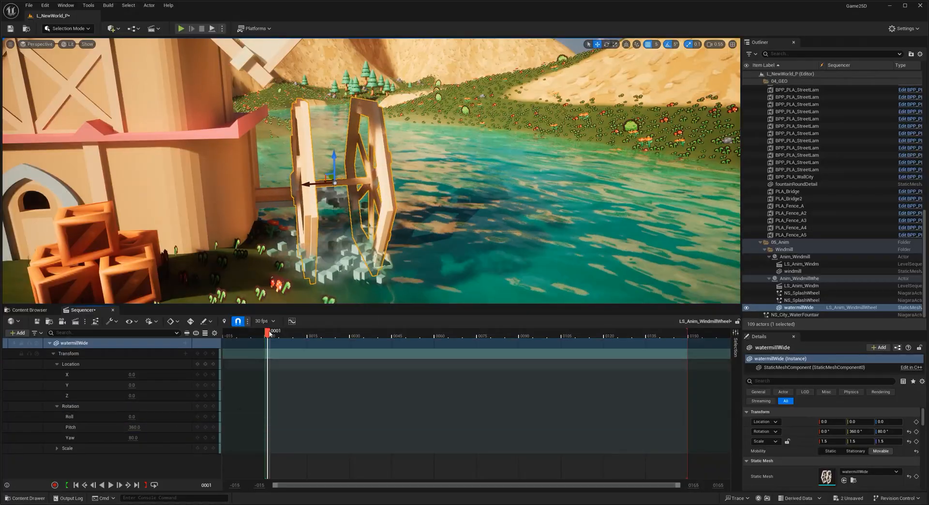
Step: Return to frame 0 and set watermillWide's Rotation Pitch to 0 and Yaw to 85
left_click(203, 485)
type("0")
key("Return")
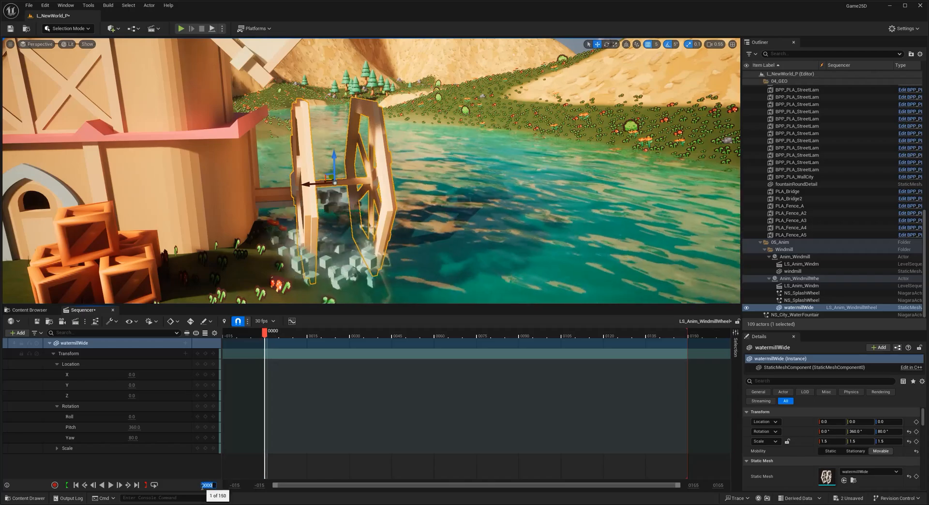
left_click(135, 428)
type("0")
key("Return")
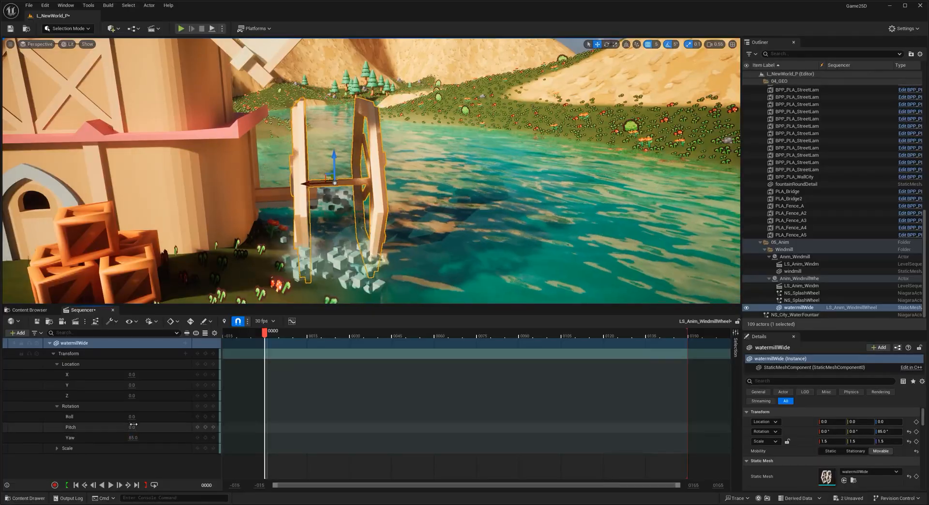
Step: Add a Rotation Roll keyframe at frame 0 on the watermillWide track
left_click(205, 419)
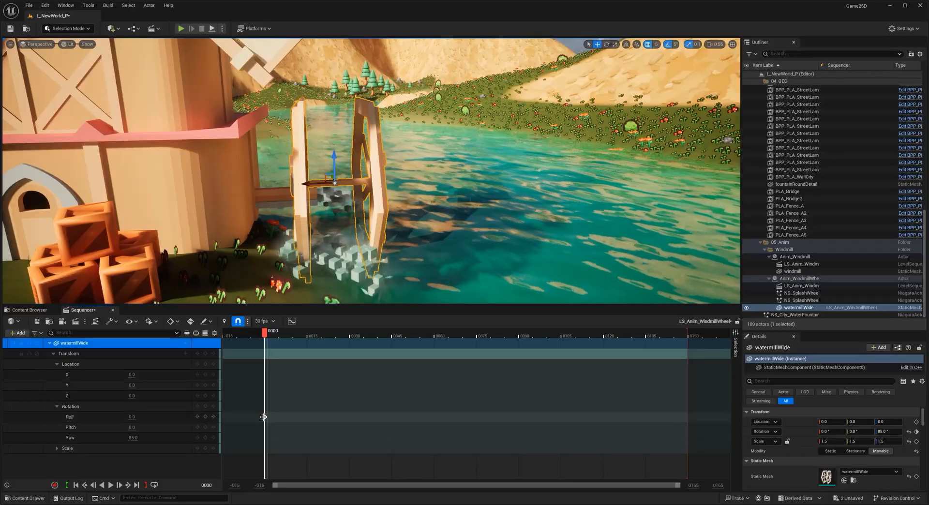
right_click(265, 416)
left_click(298, 366)
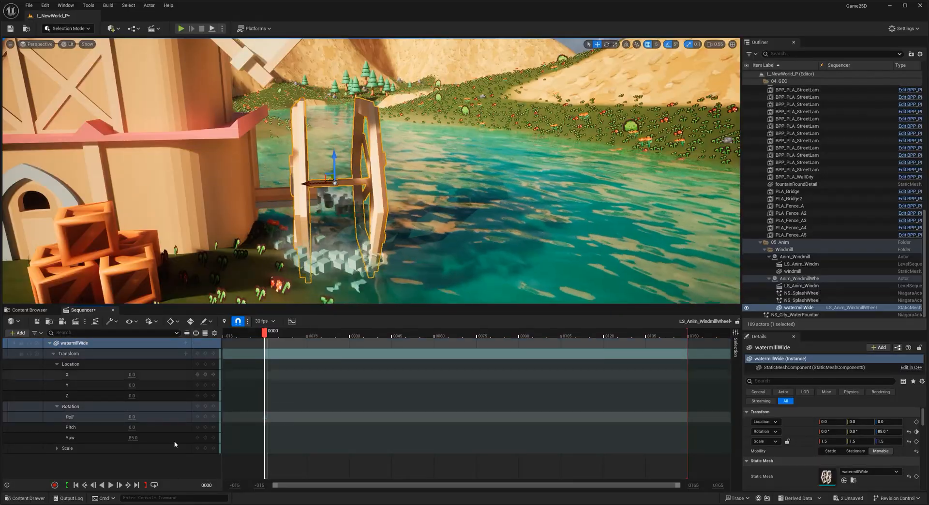
Step: Key watermillWide's Rotation Roll at 360 on frame 150 and save the sequence
type("12")
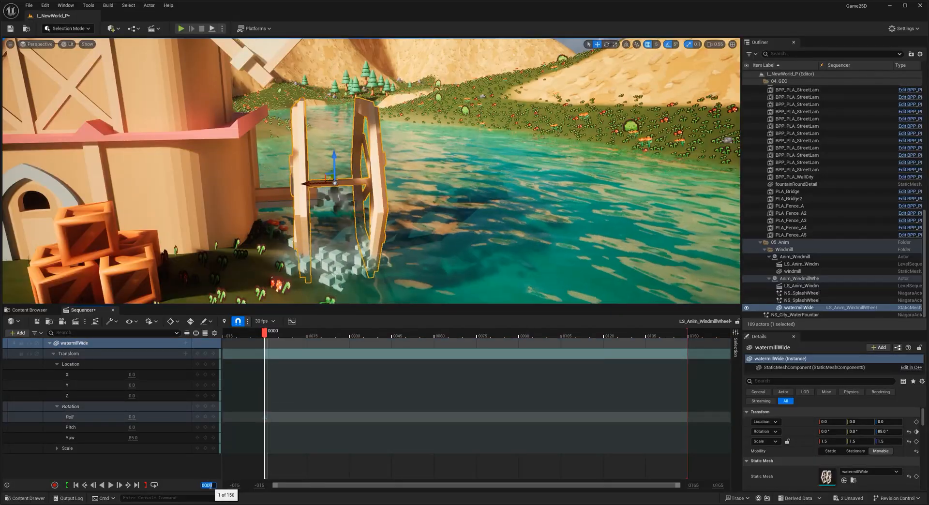
type("0")
key("Return")
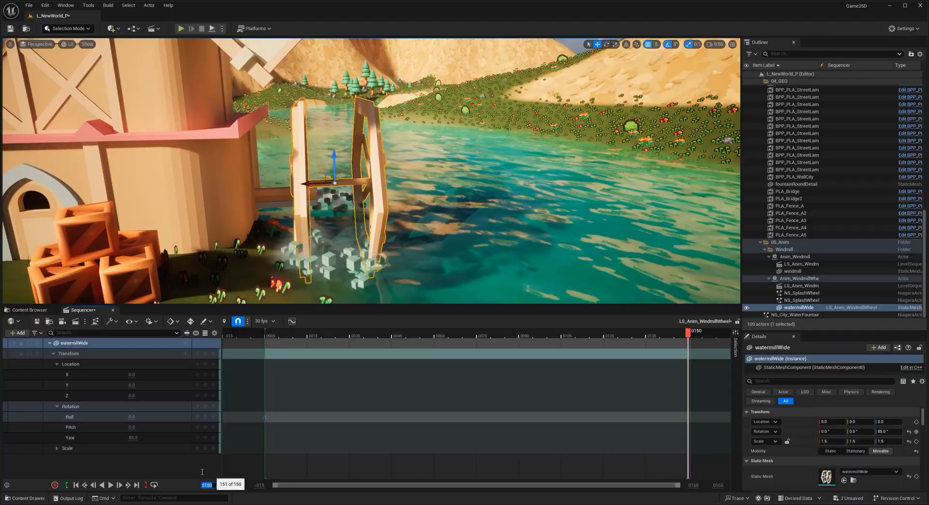
left_click(132, 417)
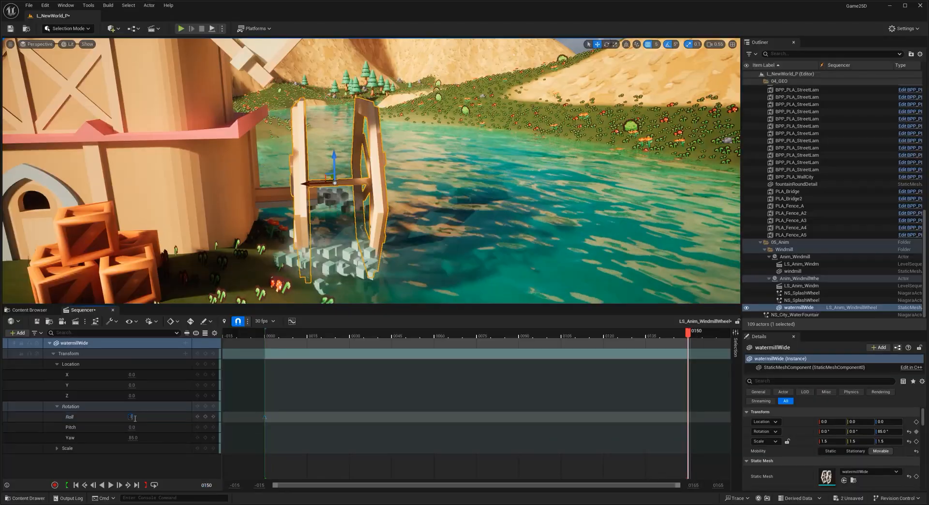
key("Escape")
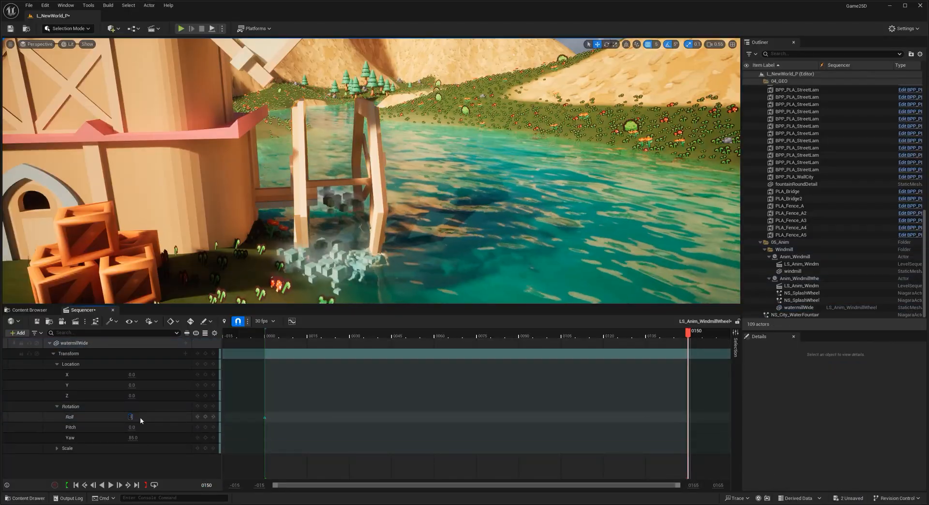
type("3")
left_click(149, 421)
left_click(140, 418)
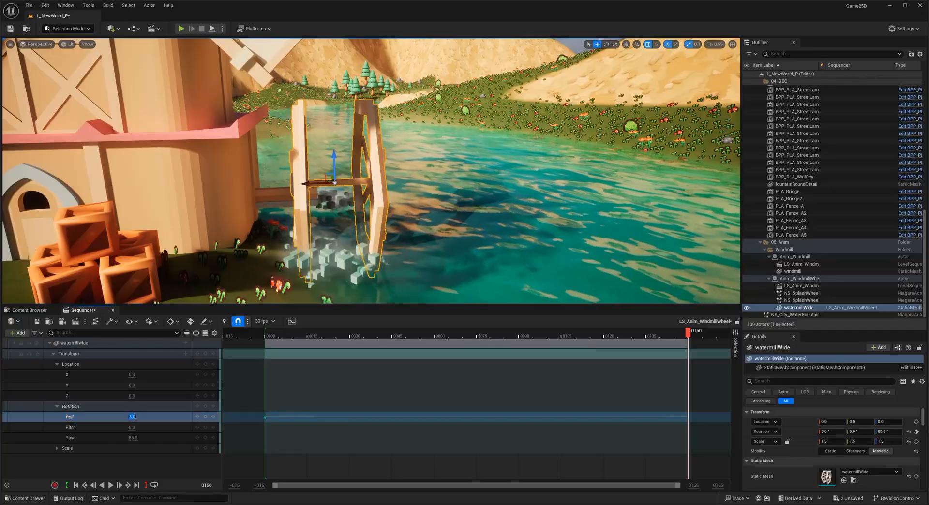
type("360")
left_click(156, 418)
left_click(197, 417)
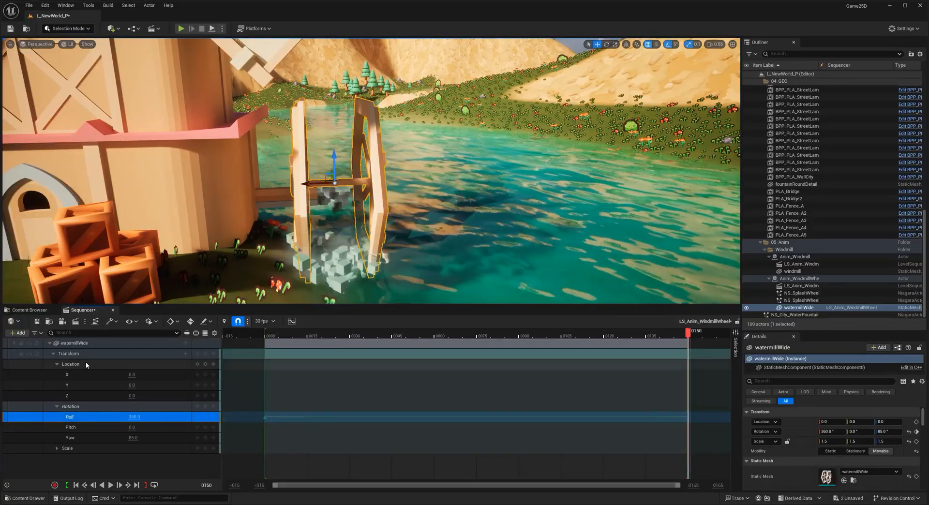
key("ctrl+s")
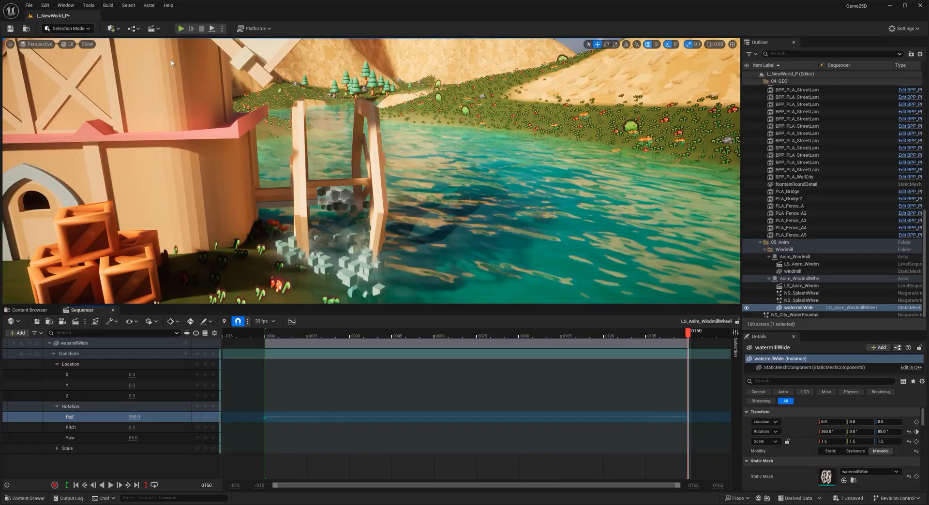
Step: Play-test the level to check the water wheel's rotation, and reopen the LS_Anim_WindmillWheel sequence
left_click(180, 29)
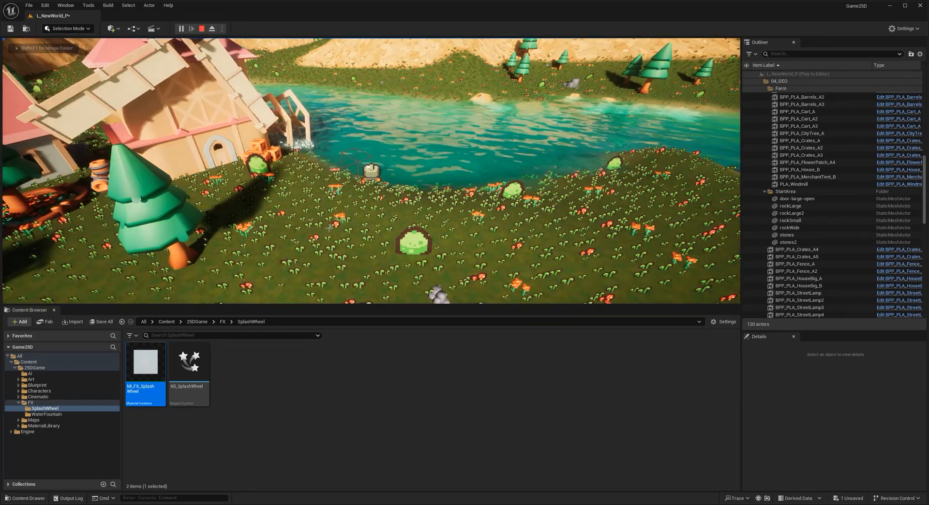
key("Escape")
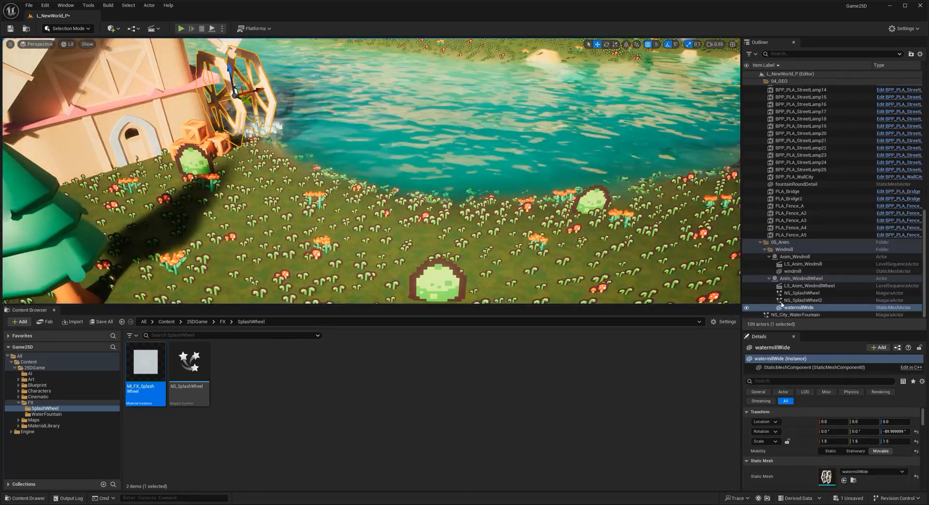
left_click(807, 286)
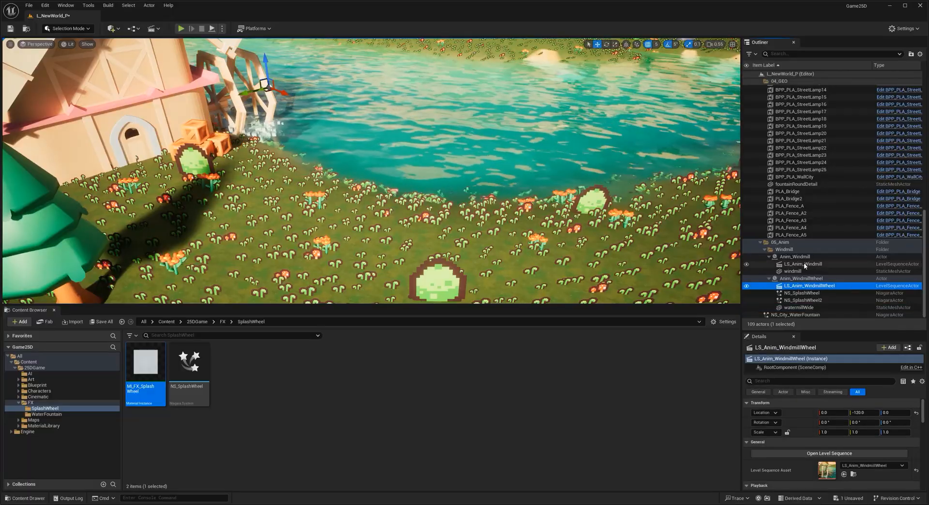
left_click(805, 264)
left_click(807, 285)
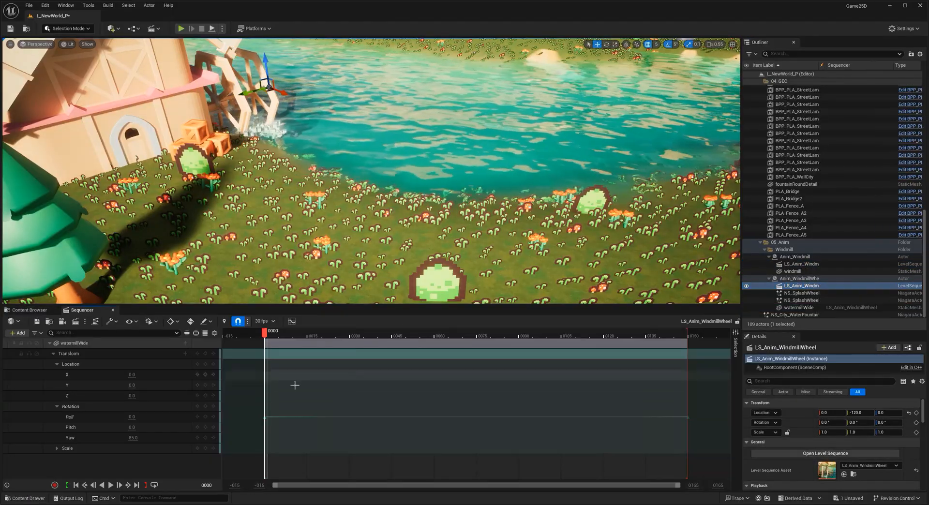
Step: Set watermillWide's Rotation Roll to 360 at frame 0 and edit the Roll value at frame 150
left_click(264, 419)
left_click(263, 419)
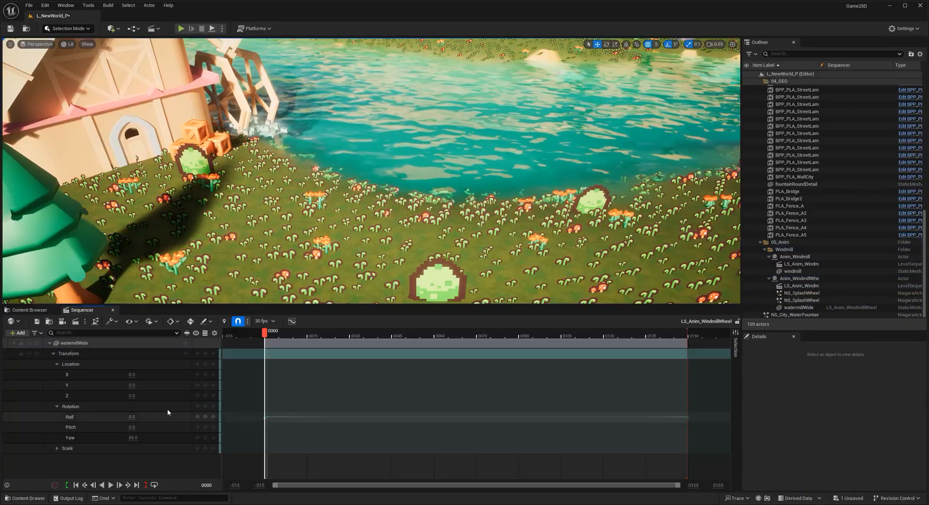
left_click_drag(278, 407, 216, 430)
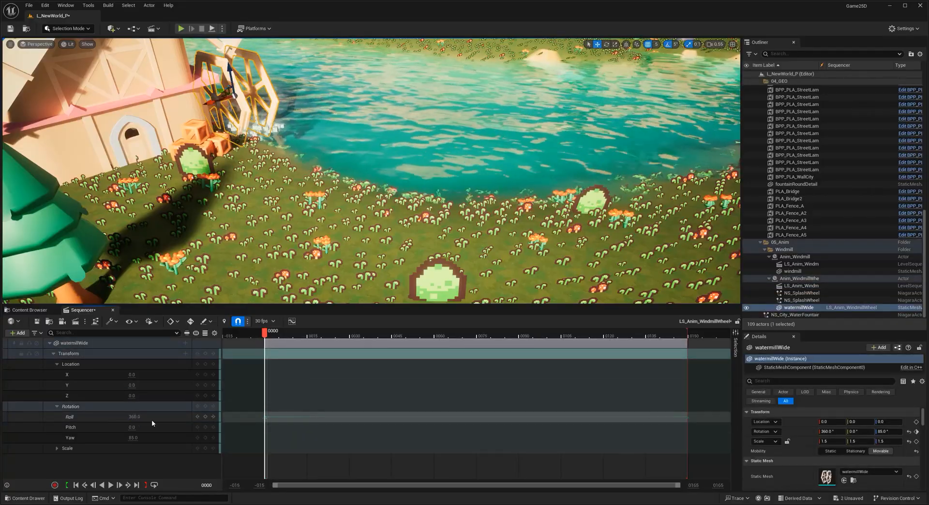
left_click(133, 416)
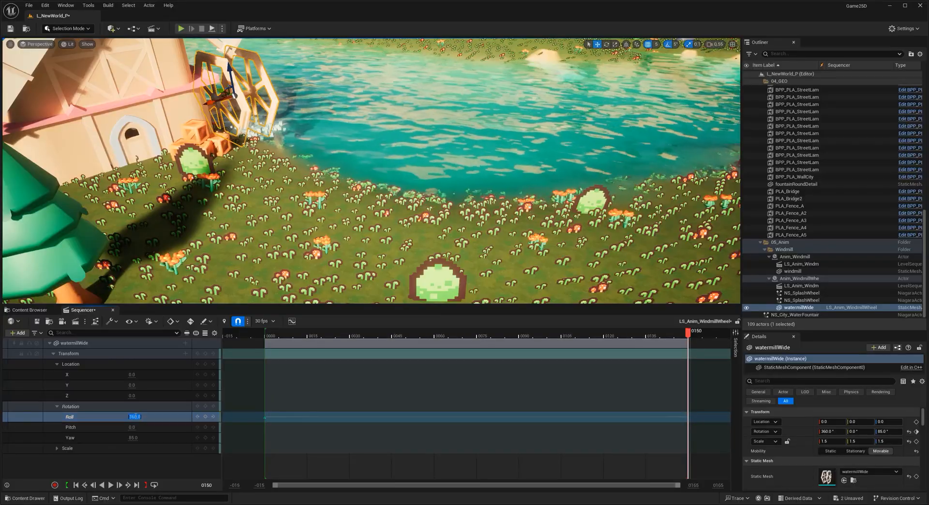
Step: Close the sequence and play-test the level with the revised wheel animation
left_click(113, 310)
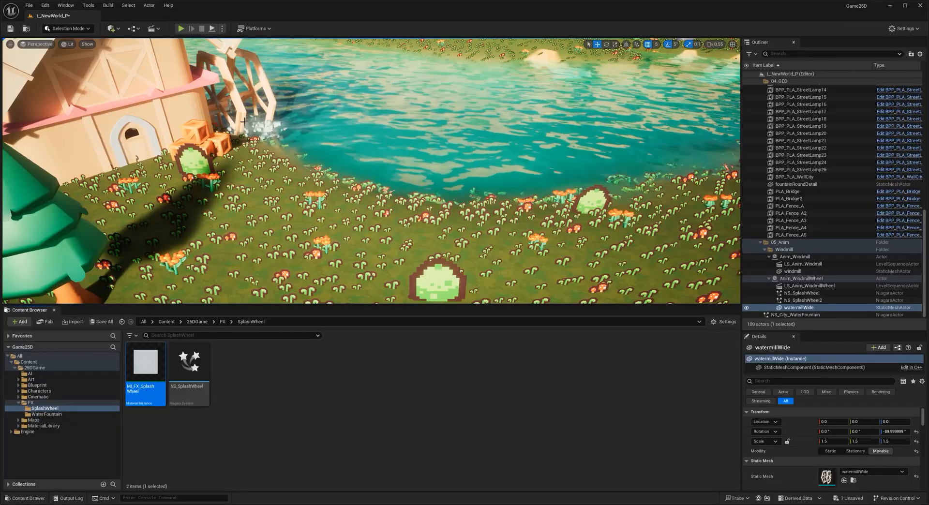
left_click(181, 28)
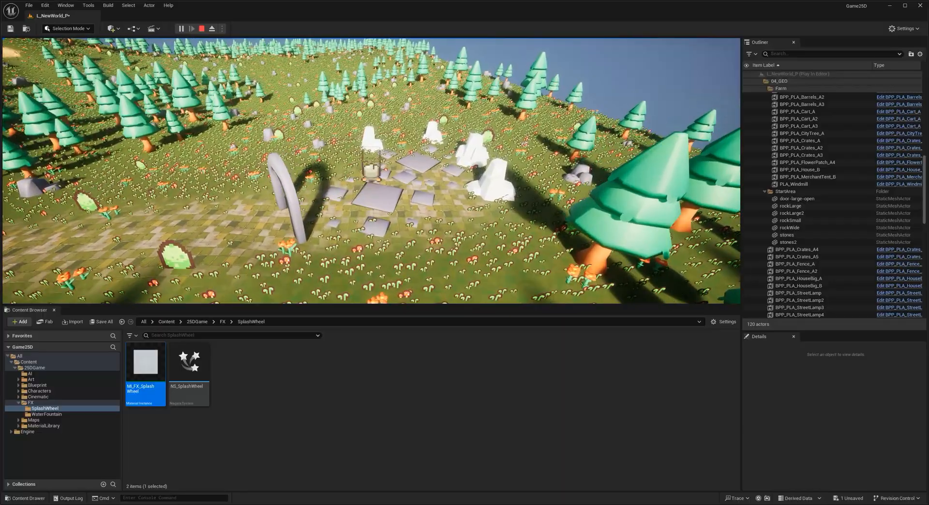
key("Escape")
Step: Create a folder named Fire inside the FX folder and open it
left_click(34, 403)
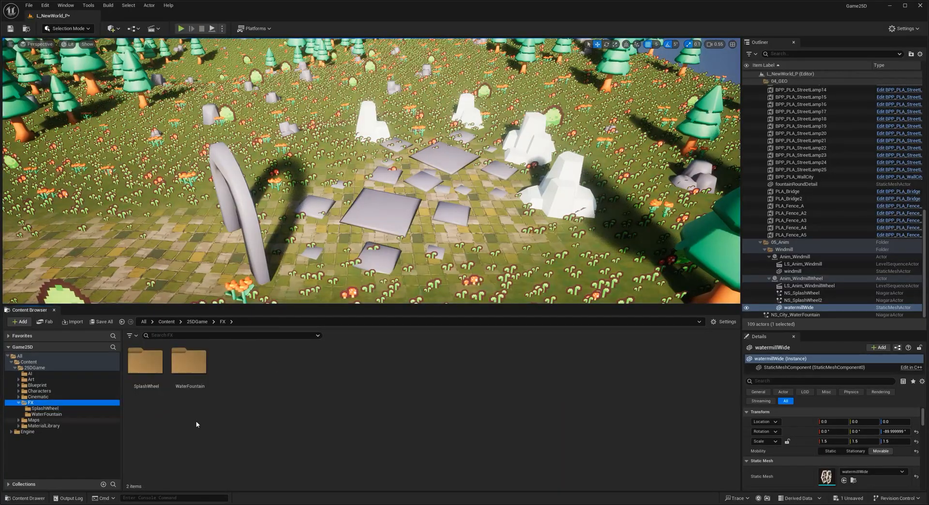
key("ctrl+n")
type("Fire")
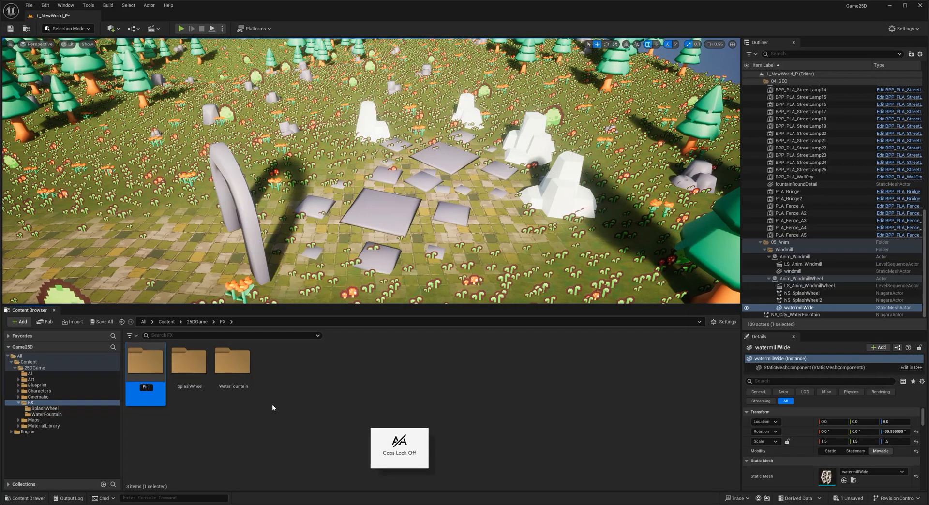
key("Return")
key("Return")
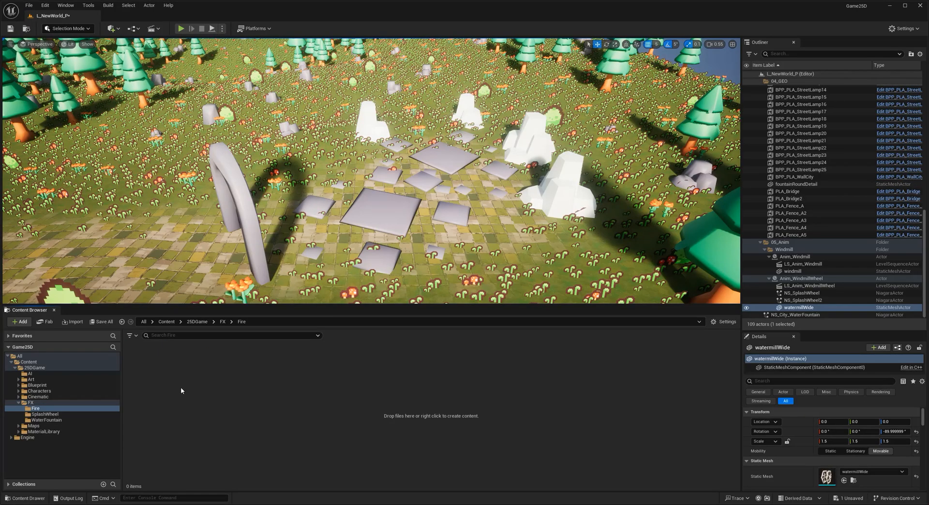
Step: Create a Niagara system named NS_Fire from the Fountain emitter template and open it for editing
right_click(181, 390)
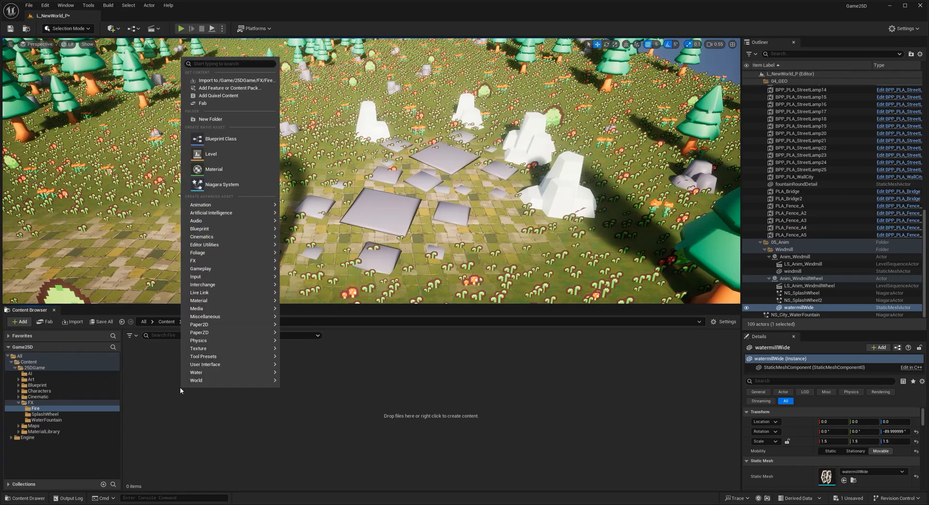
left_click(221, 184)
left_click(394, 228)
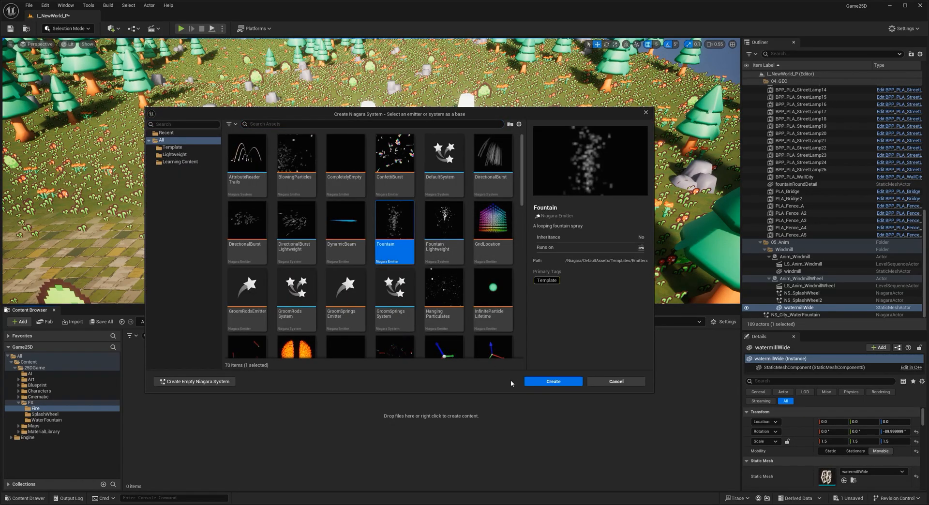
left_click(550, 381)
key("Caps_Lock")
type("NS_Fire")
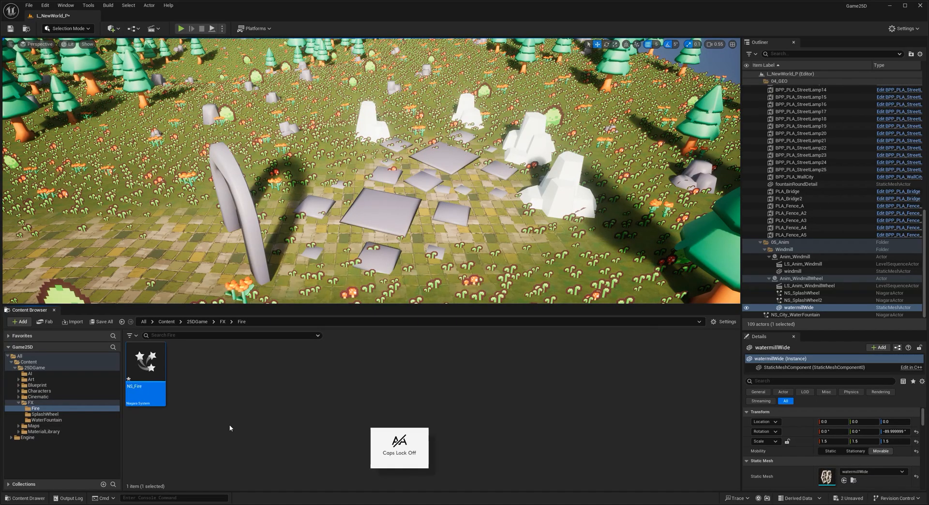
double_click(145, 368)
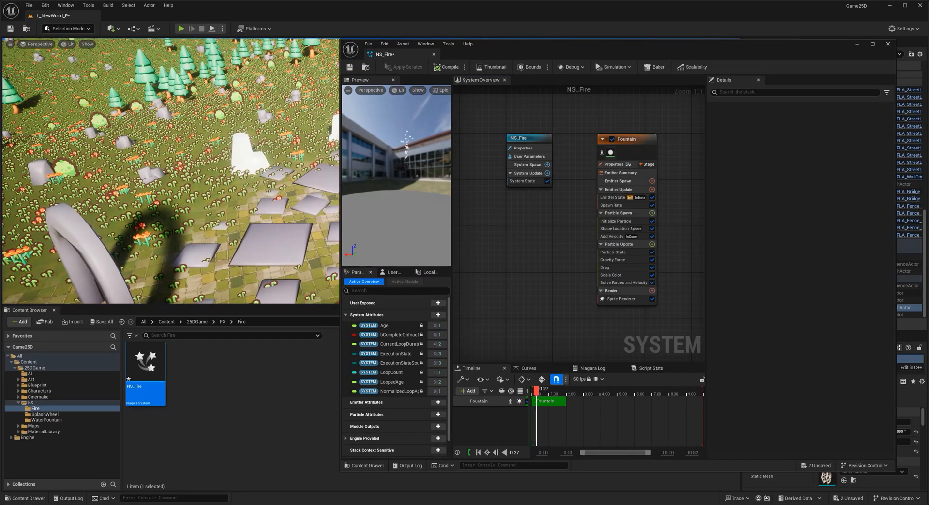
Step: Place NS_Fire on the stone slabs near the white rocks and enlarge the level viewport
left_click_drag(170, 345, 245, 159)
right_click_drag(245, 160, 261, 182)
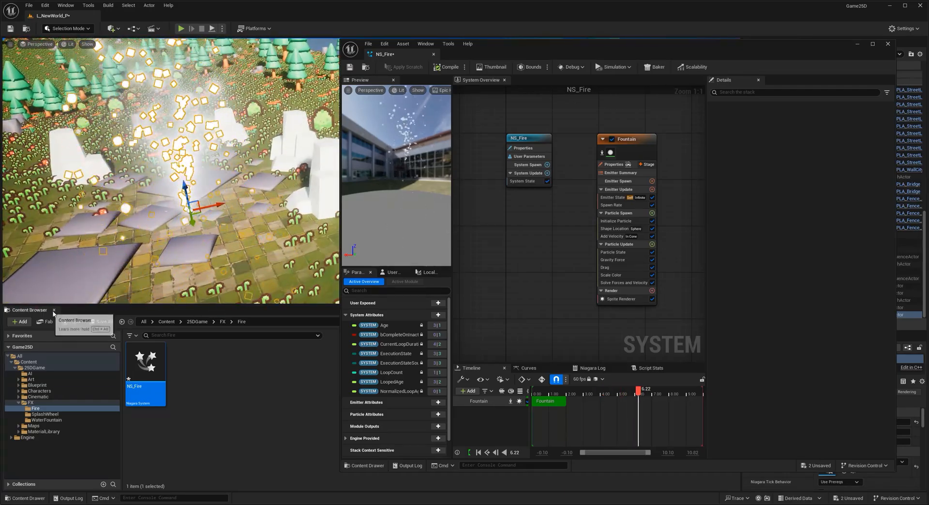
left_click_drag(81, 306, 104, 387)
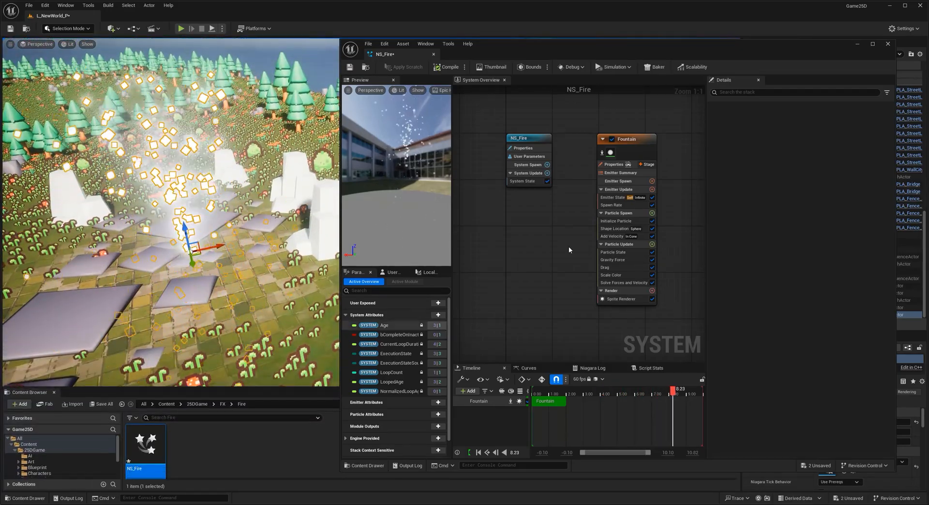
Step: Disable the Fountain emitter's Sprite Renderer and add a Mesh Renderer
right_click_drag(541, 257, 498, 264)
left_click(578, 305)
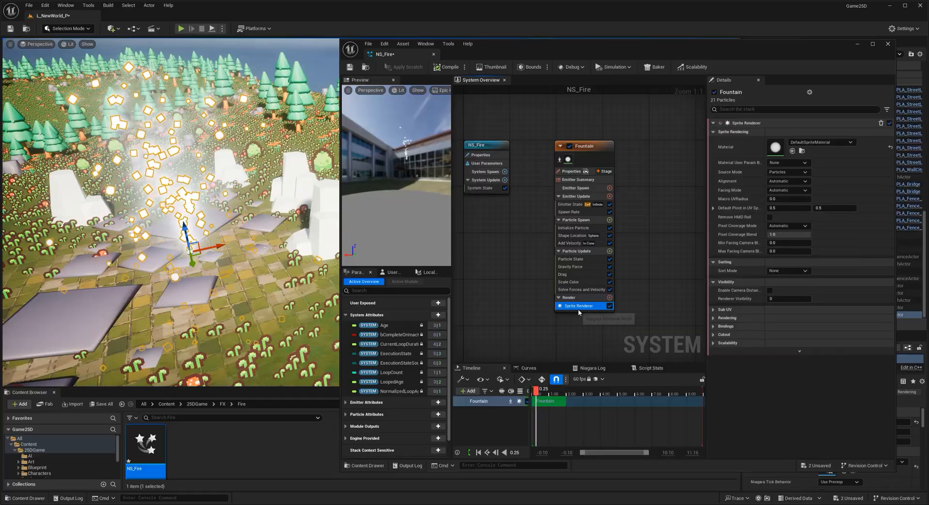
left_click(609, 306)
left_click(605, 297)
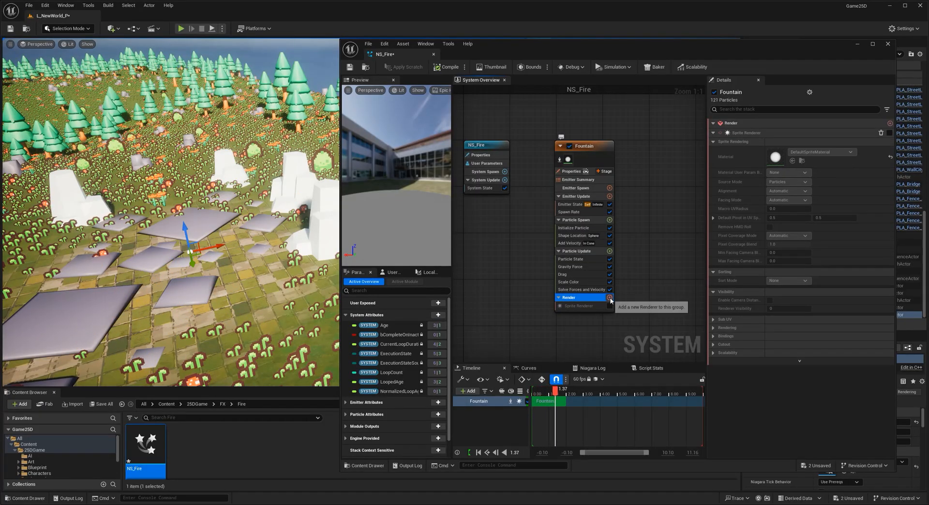
left_click(609, 298)
left_click(468, 348)
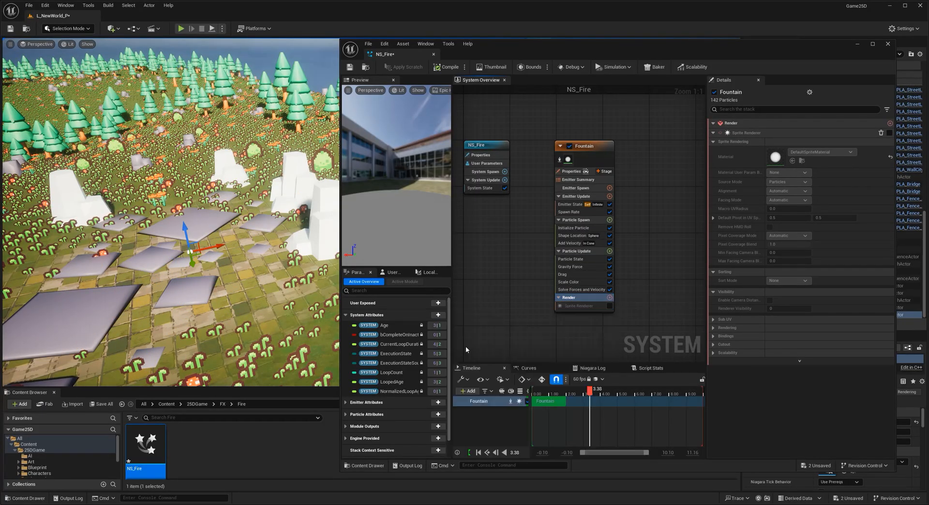
Step: Assign the Cube static mesh to the Mesh Renderer's mesh entry
left_click(713, 140)
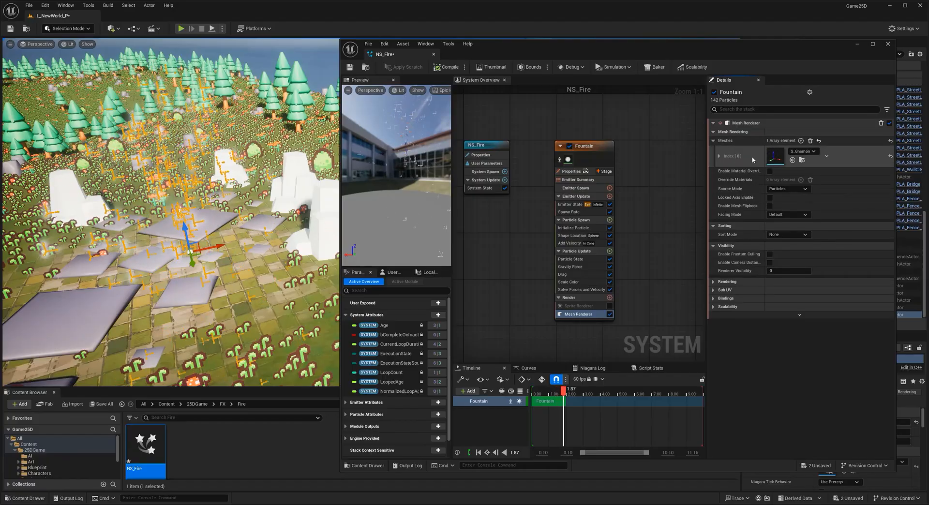
left_click(805, 152)
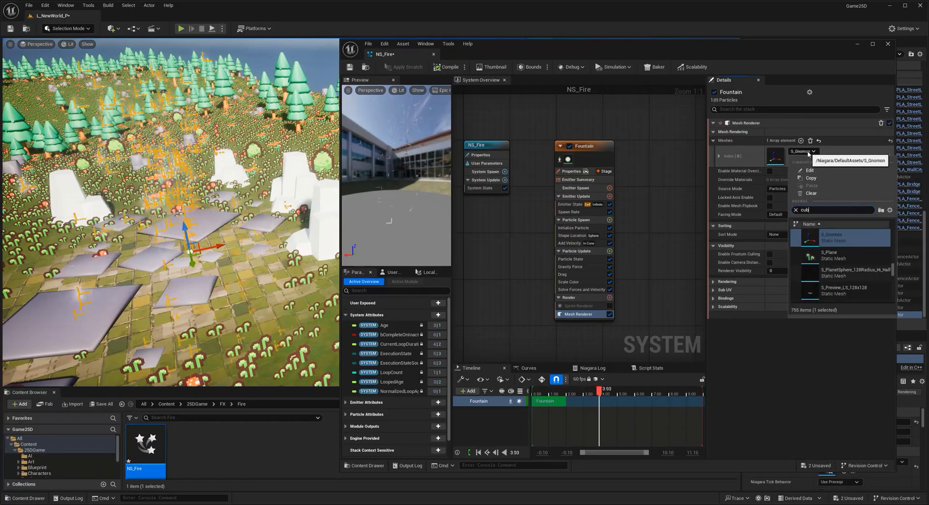
type("e")
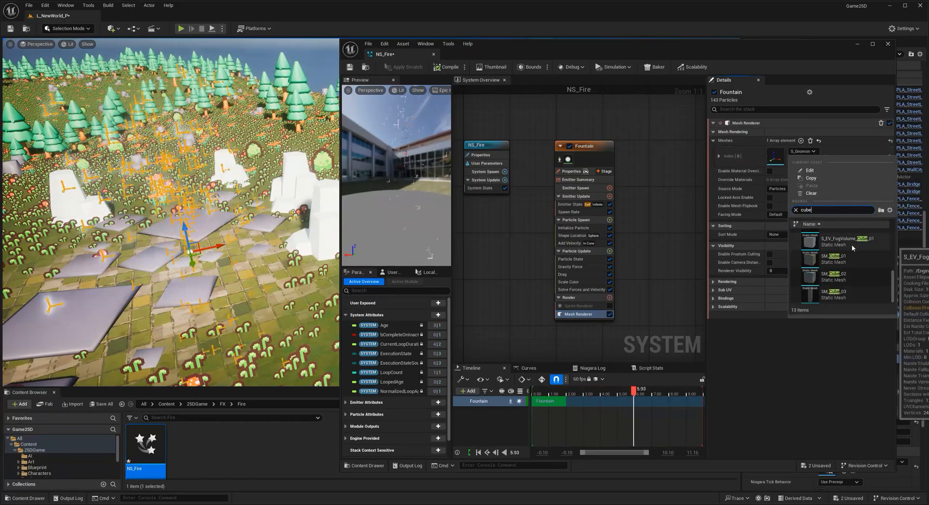
scroll(852, 259, "up", 1)
scroll(861, 262, "up", 2)
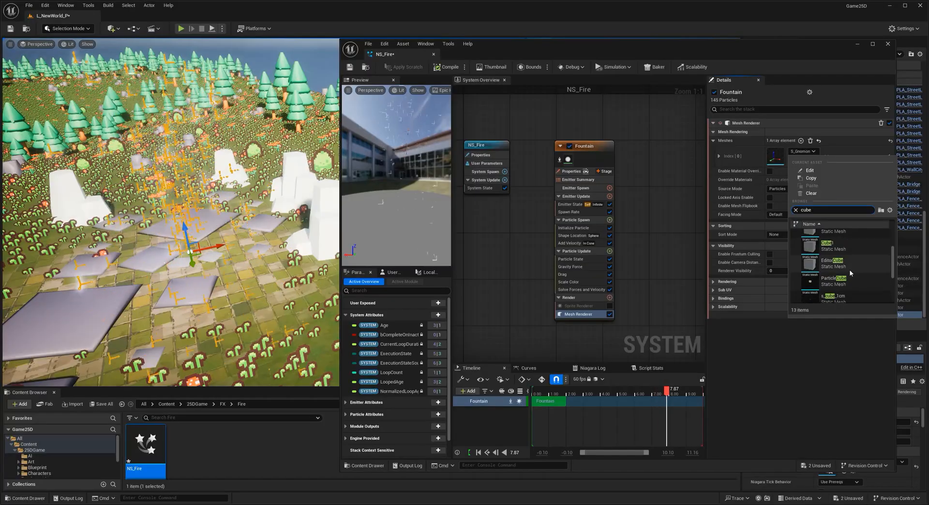
left_click(840, 240)
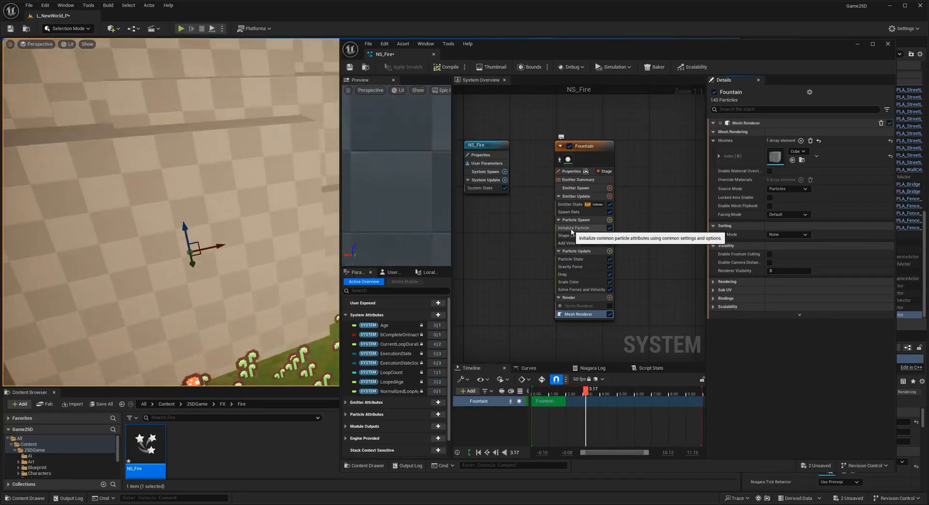
Step: In Initialize Particle, reset Sprite Size Mode to Unset and set Mesh Scale Mode to Random Uniform
left_click(578, 228)
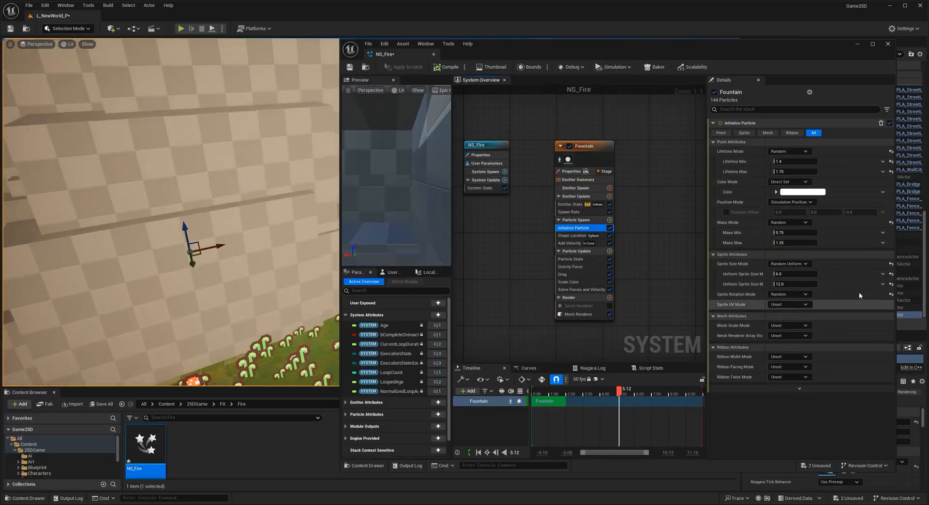
left_click(891, 264)
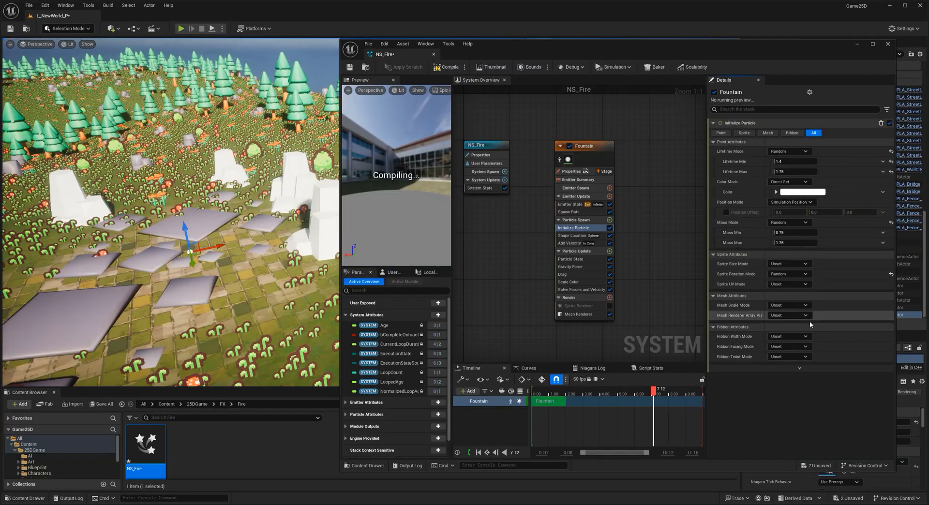
left_click(802, 305)
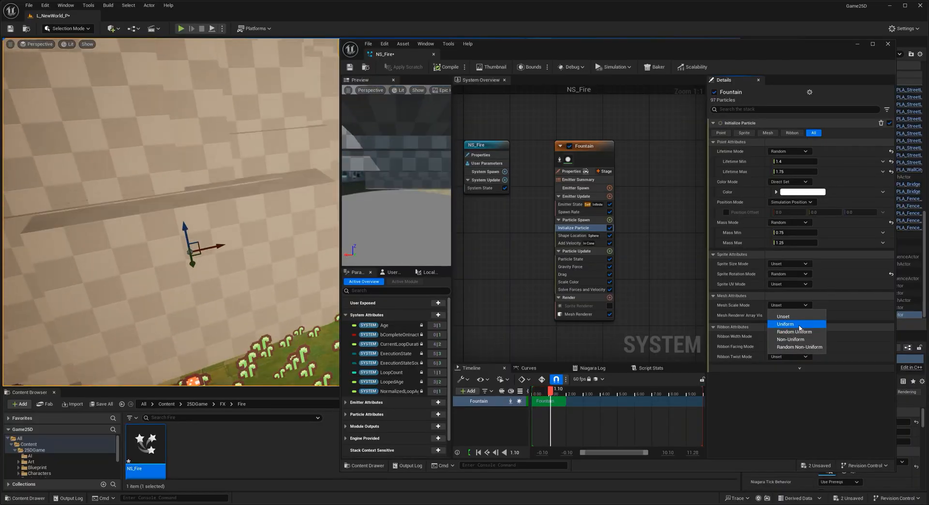
left_click(796, 332)
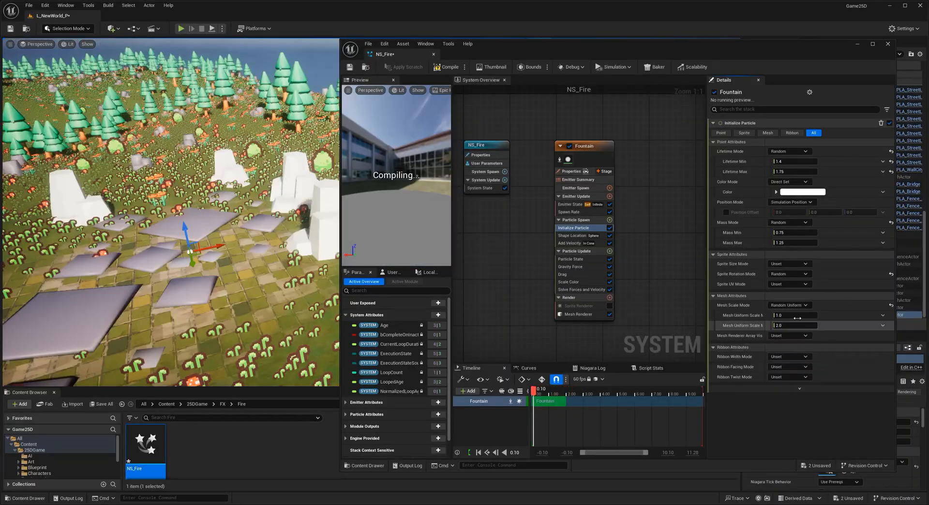
Step: Set both the minimum and maximum Mesh Uniform Scale to 0.1
left_click(791, 316)
type("0.1")
key("Tab")
type("0.1")
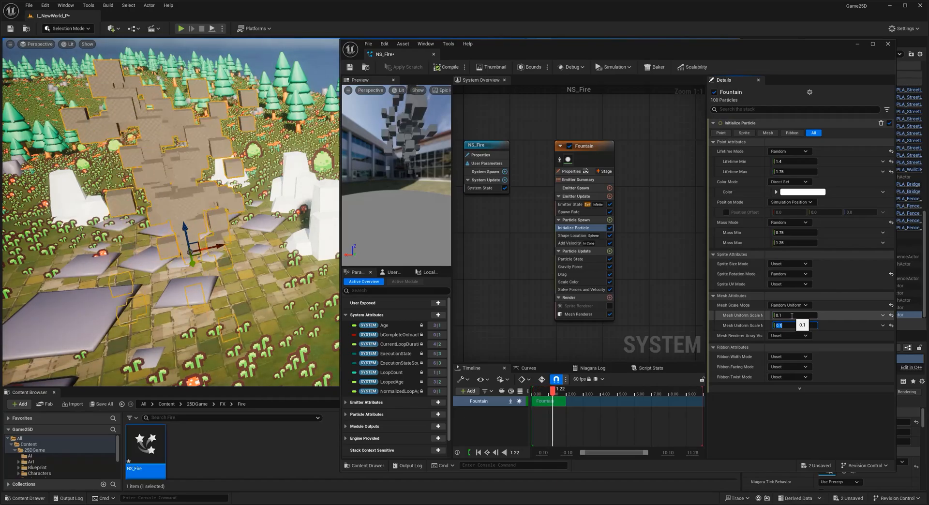
Step: Reduce the minimum and maximum Mesh Uniform Scale to 0.05
left_click(792, 315)
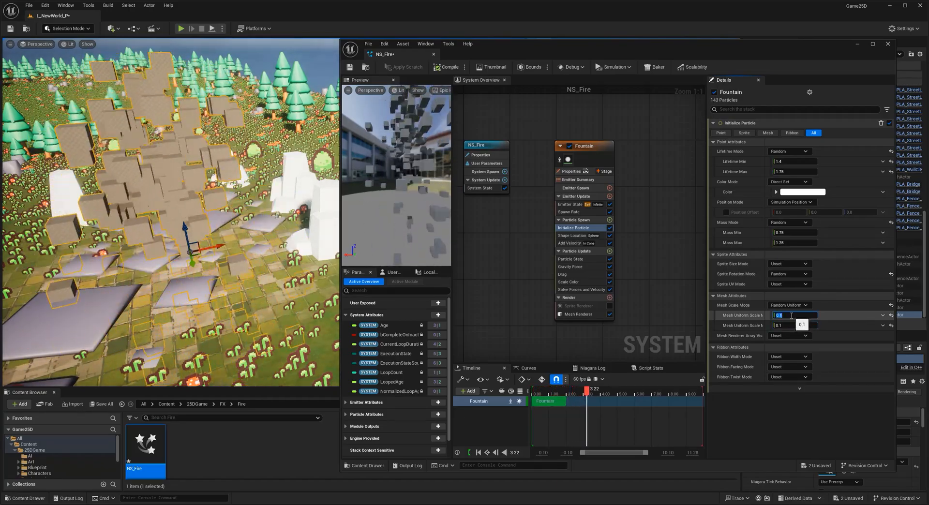
type("0")
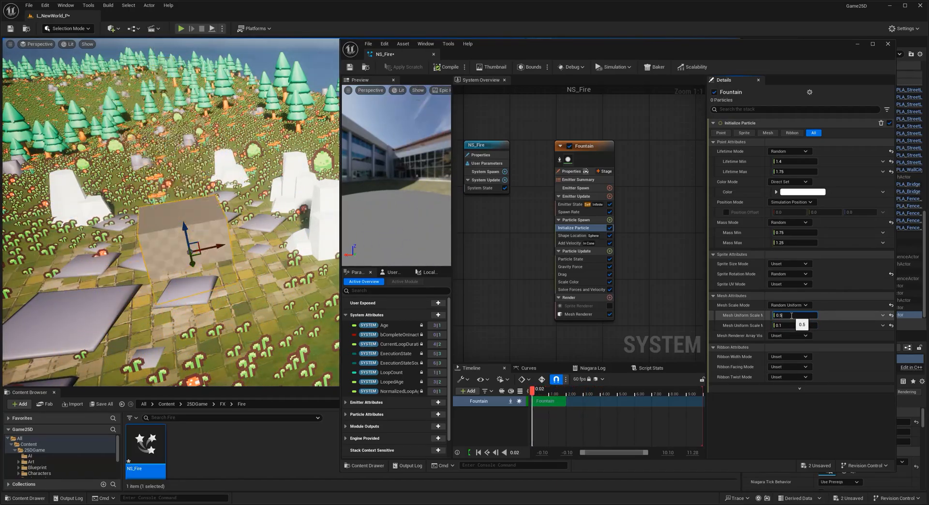
type(".5")
key("Return")
type(".05")
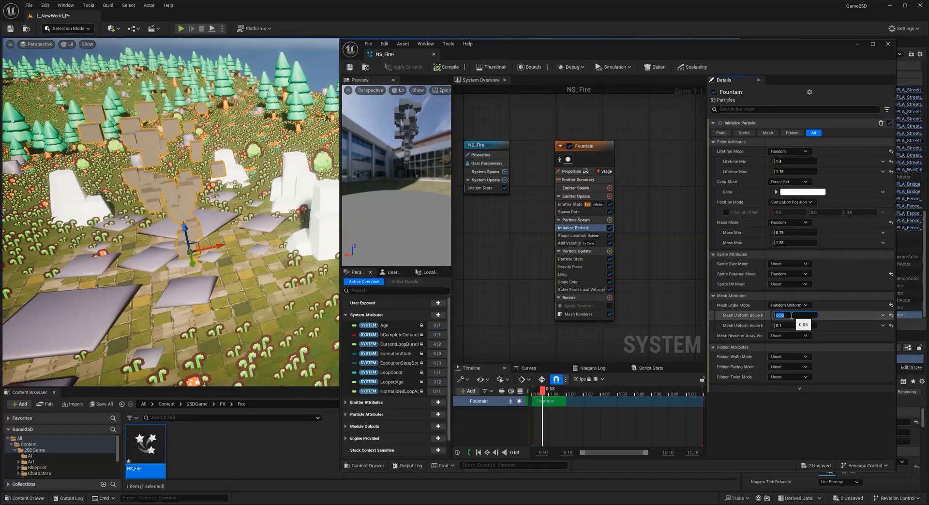
left_click(789, 325)
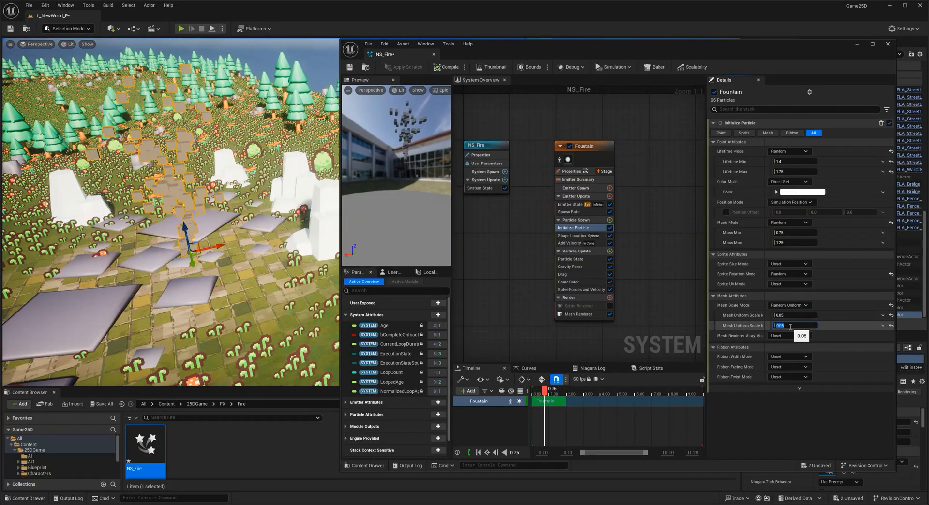
Step: Lower the minimum Mesh Uniform Scale below the maximum so the cubes vary in size
left_click(782, 315)
type("0.")
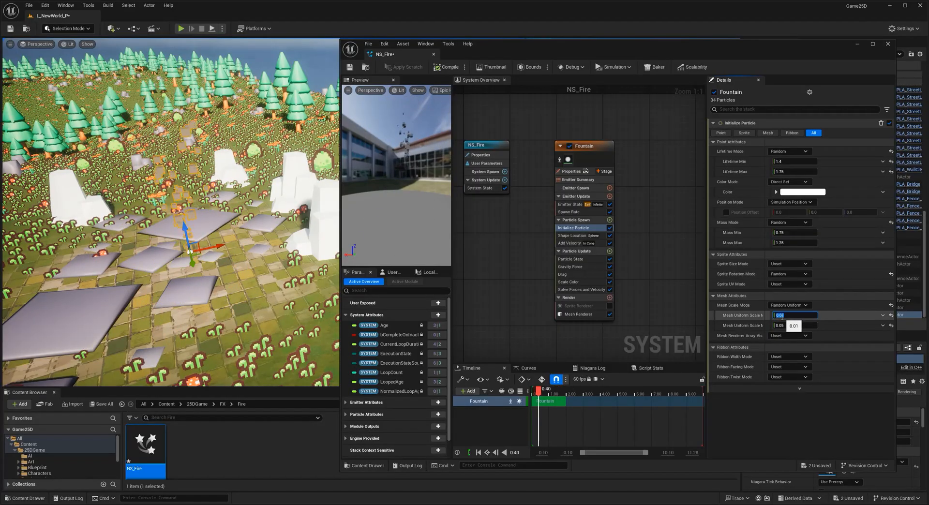
Step: Reduce the Add Velocity speed range to a quarter, with a minimum of 126.25 and a maximum of 212.5
left_click(570, 242)
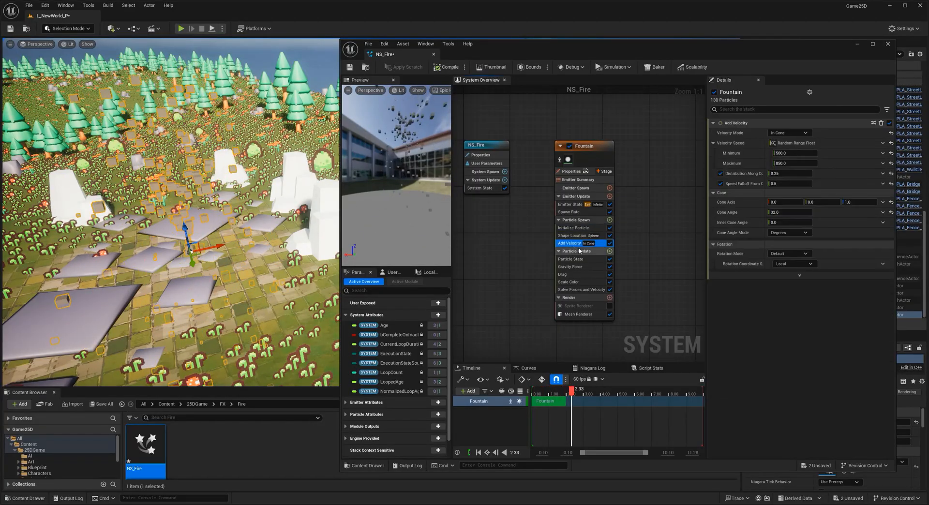
left_click_drag(804, 152, 807, 153)
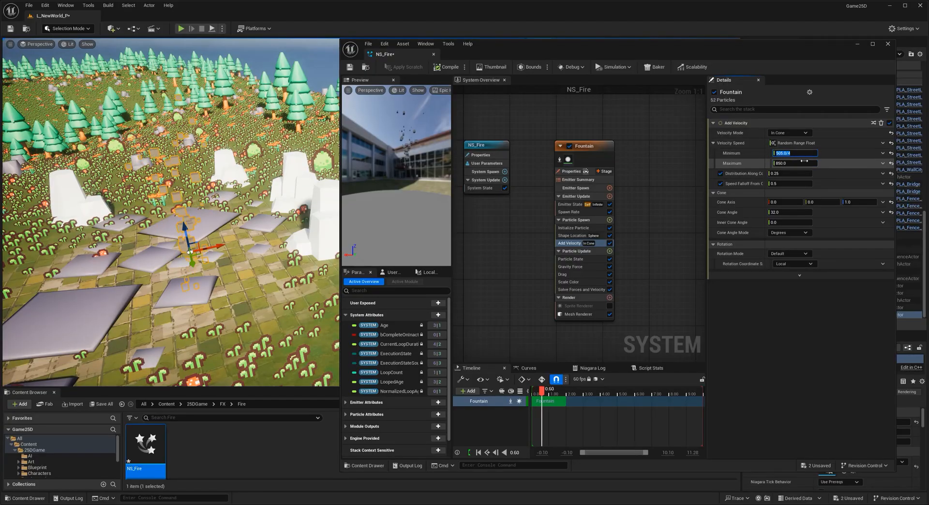
type("/4")
key("Return")
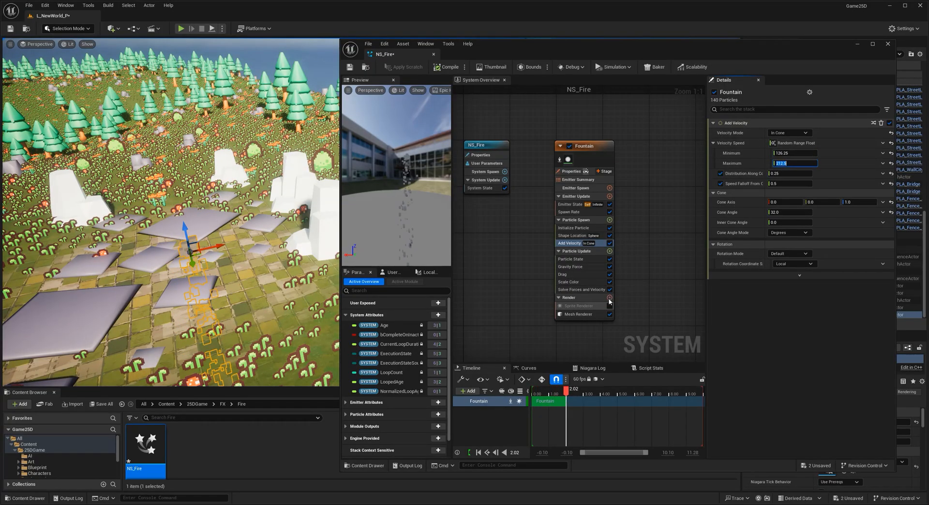
Step: Set the Gravity Force to 5 on the Z axis and adjust the Sphere Radius in Shape Location
left_click(570, 267)
left_click(857, 133)
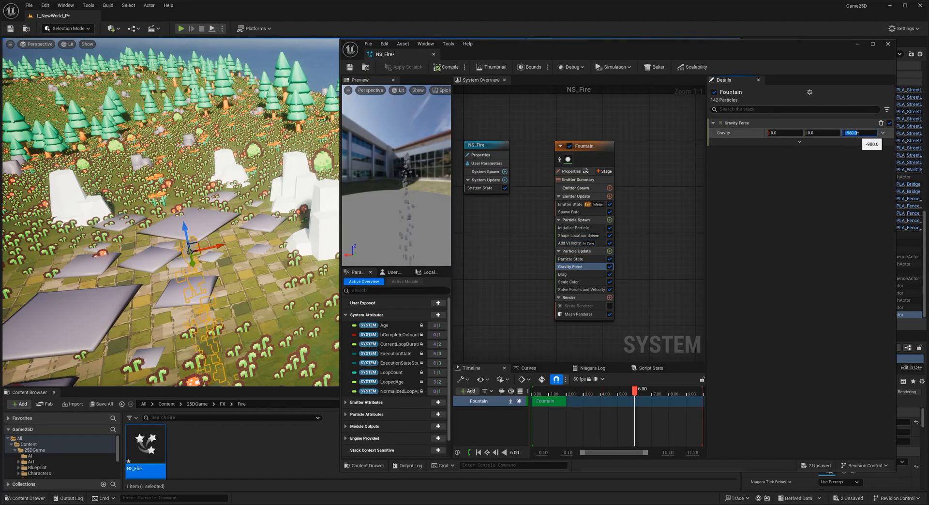
type("10")
key("Return")
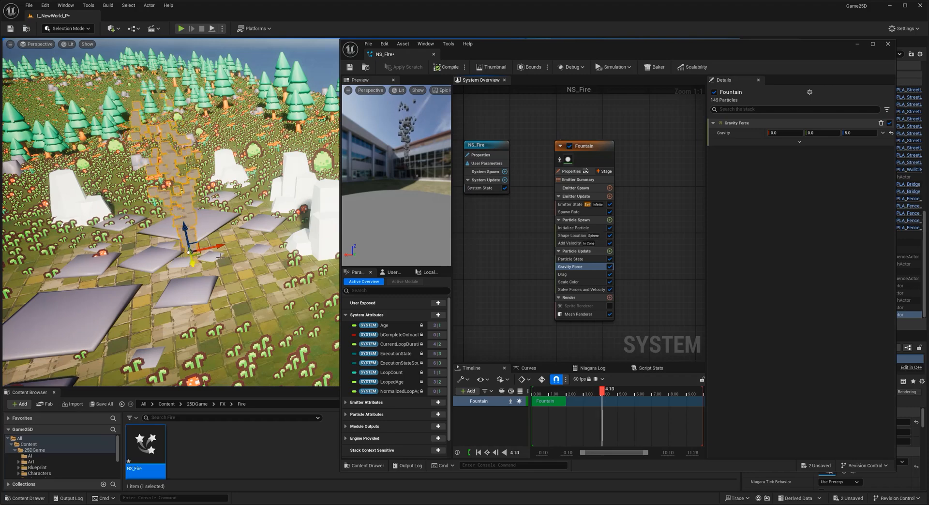
left_click(573, 235)
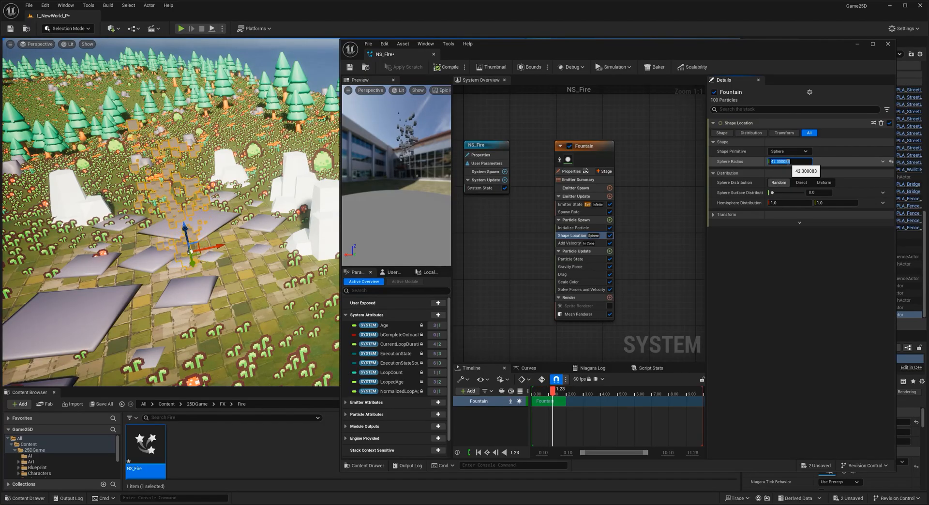
Step: Switch the Add Velocity module's Velocity Mode from the cone to Linear
left_click(571, 243)
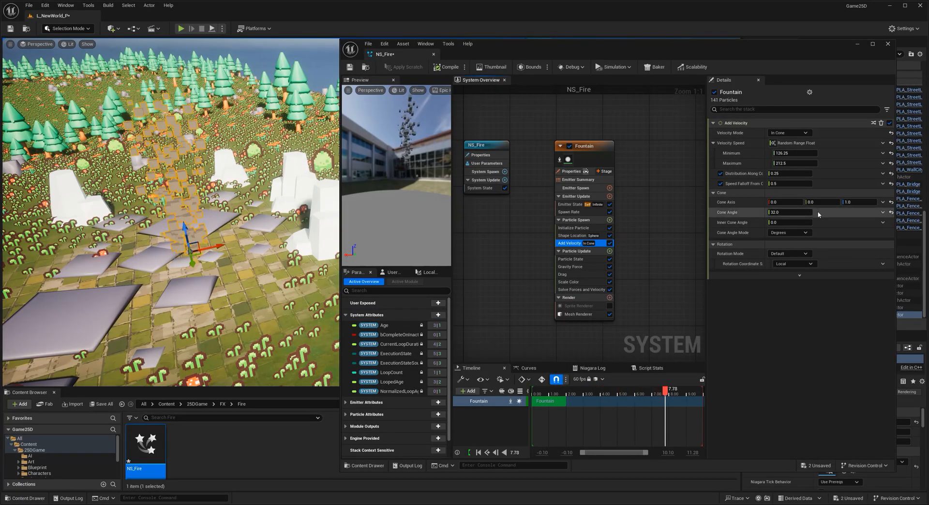
left_click(788, 133)
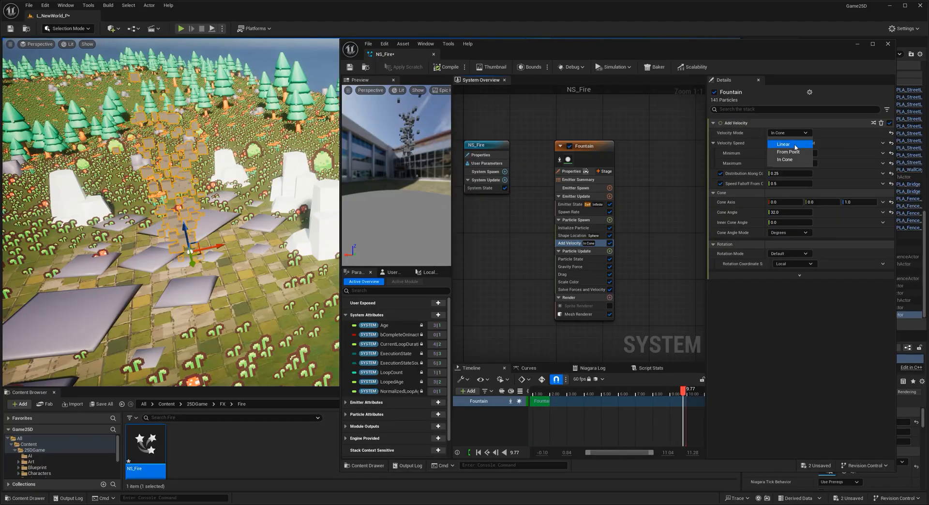
left_click(798, 144)
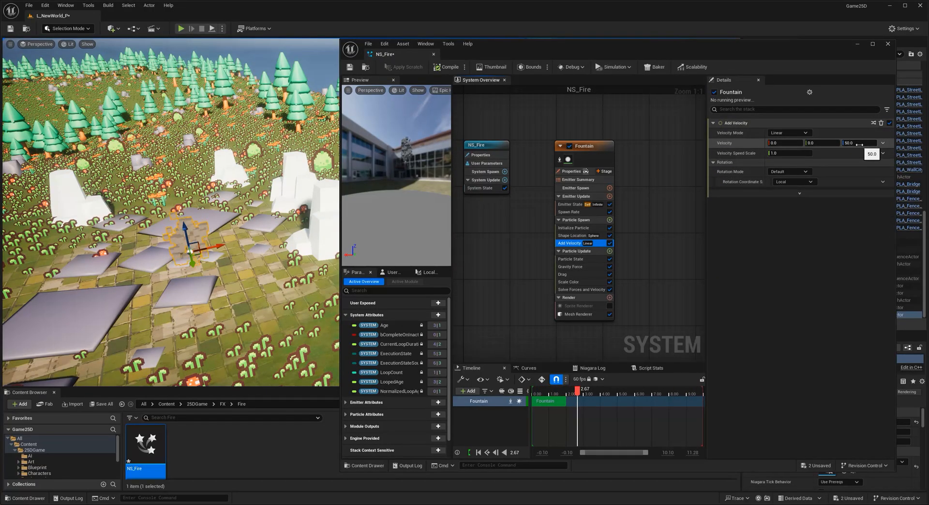
right_click_drag(190, 208, 184, 189)
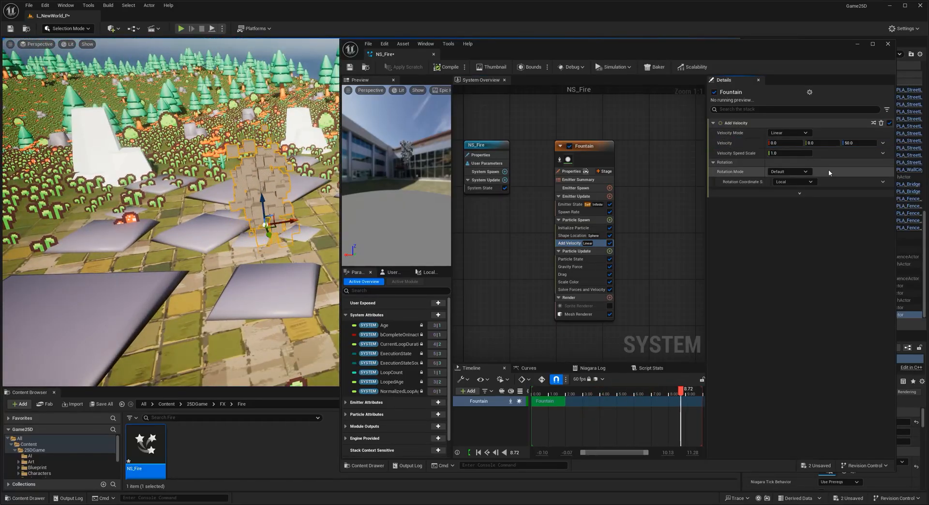
Step: Drive the linear velocity with a Random Range Vector, minimum 0, 0, 50 and maximum 0, 1, 80
left_click(882, 143)
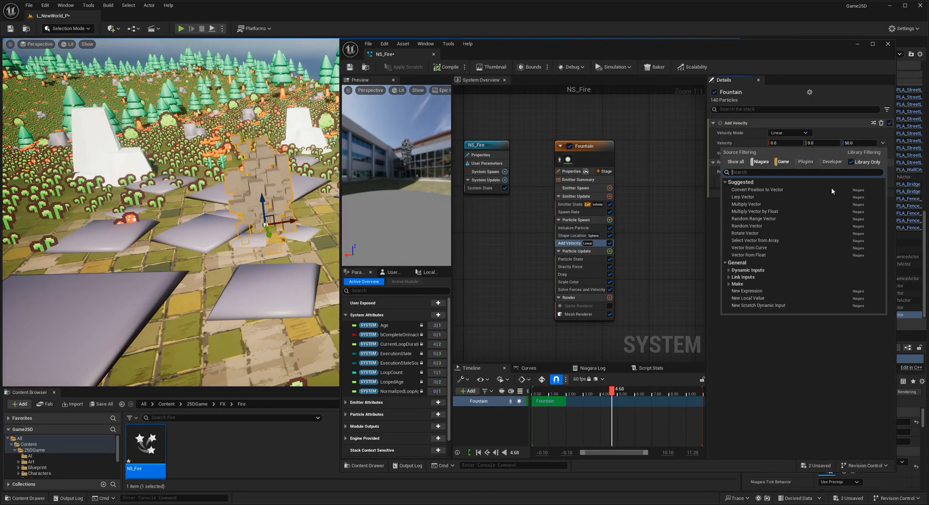
type("rand")
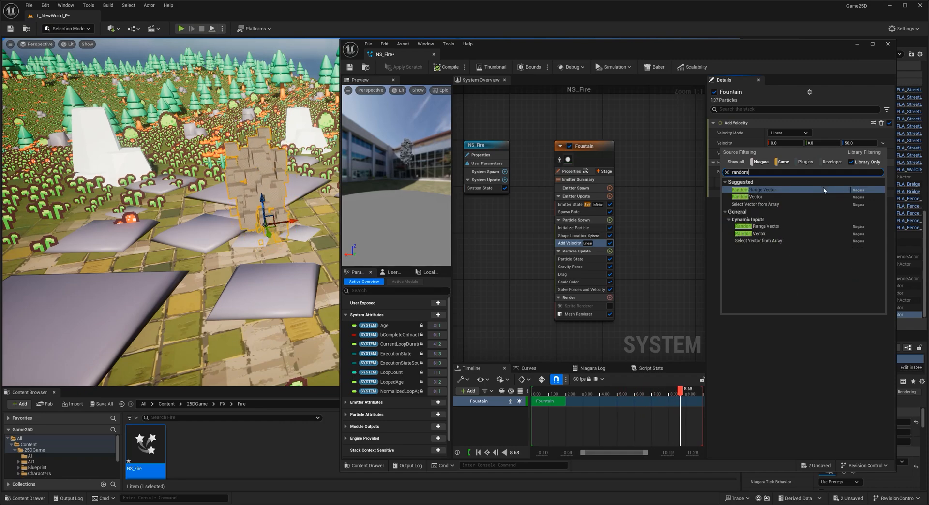
type("om")
left_click(824, 190)
left_click(789, 164)
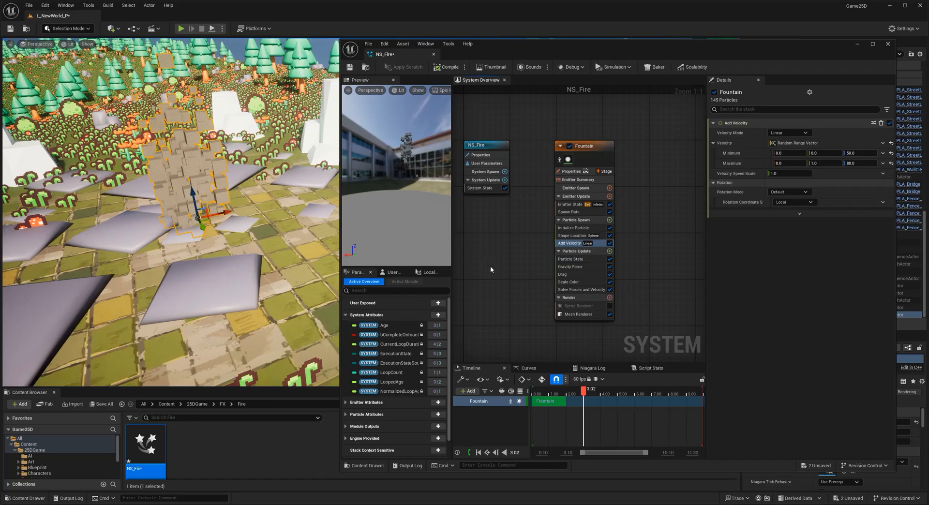
Step: Add a Vector Noise Force module from the Forces category to the Fountain emitter's Particle Update stage
right_click_drag(499, 242, 503, 244)
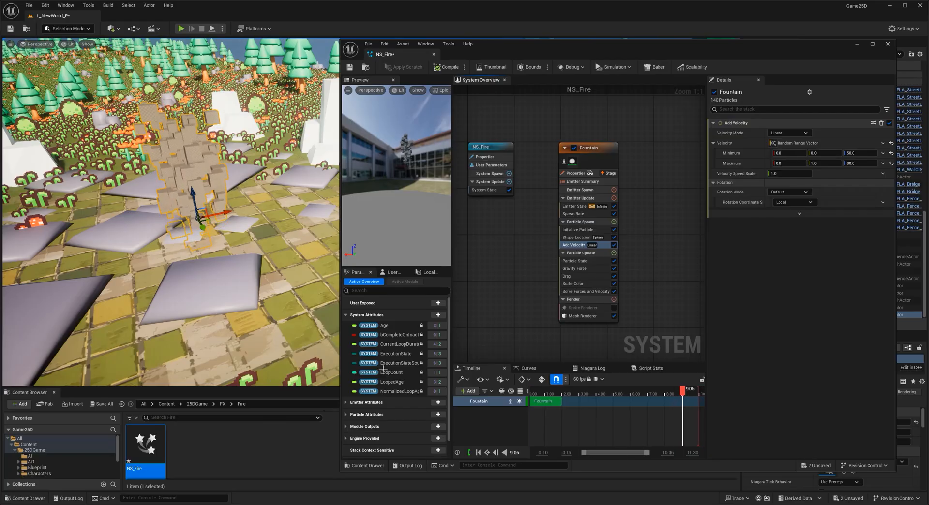
left_click(614, 253)
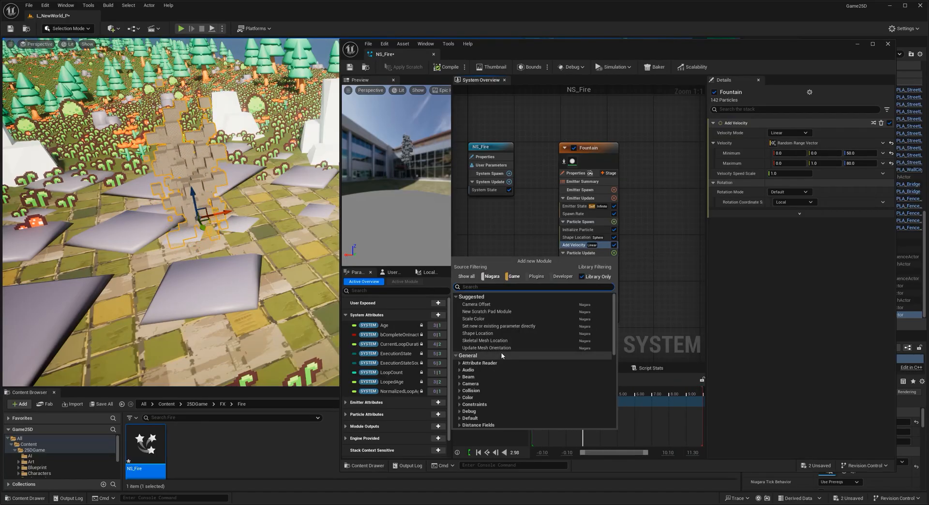
scroll(496, 353, "down", 5)
scroll(475, 378, "down", 5)
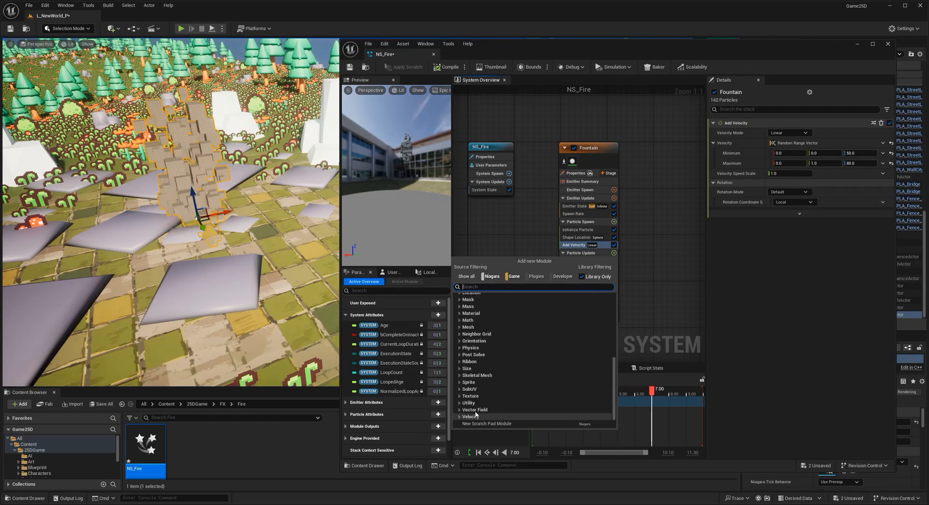
scroll(463, 355, "up", 3)
scroll(463, 355, "down", 4)
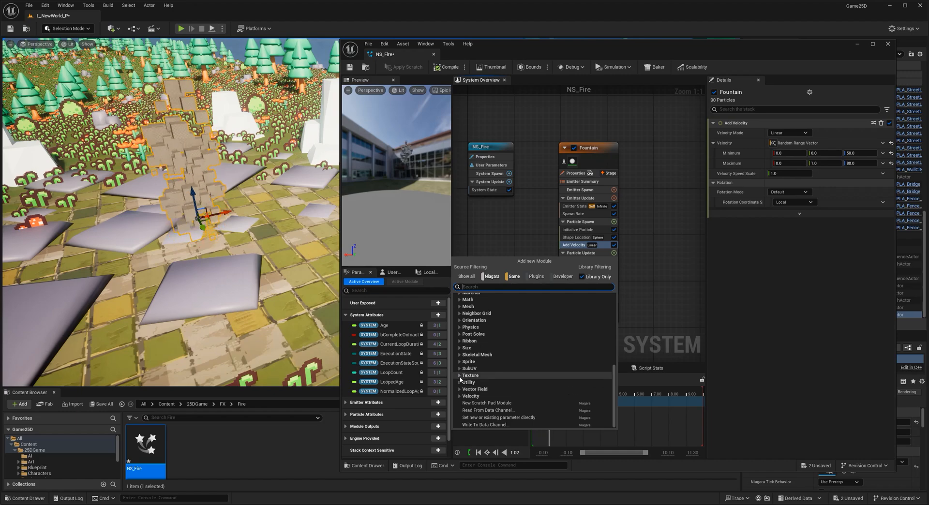
scroll(461, 361, "up", 3)
scroll(461, 361, "up", 4)
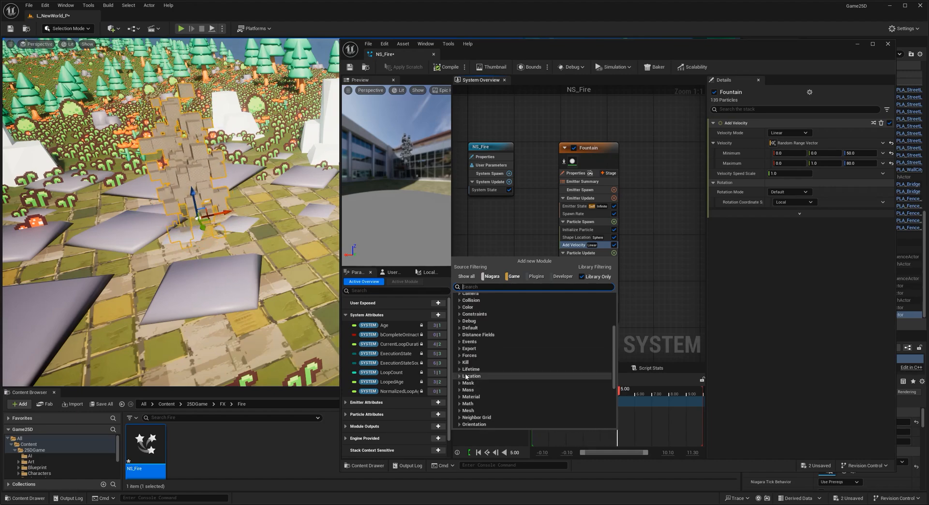
left_click(467, 355)
scroll(488, 378, "down", 2)
scroll(492, 387, "down", 3)
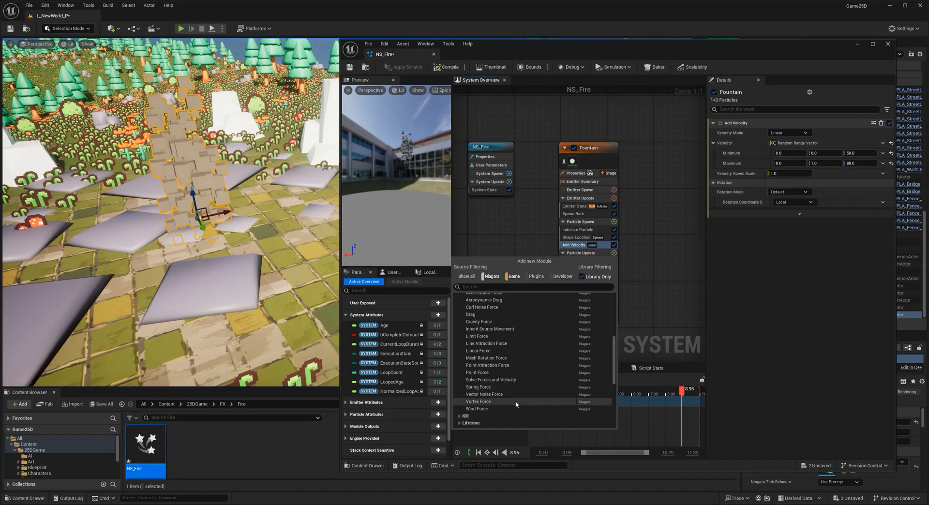
left_click(503, 394)
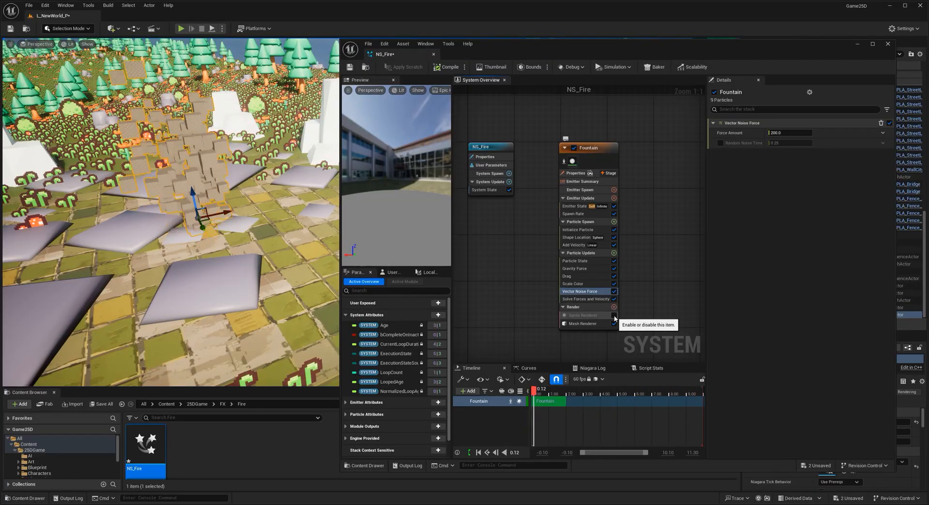
Step: Enable material overrides in the Mesh Renderer and add one empty override material entry, expanded to its explicit material
right_click_drag(635, 243, 609, 248)
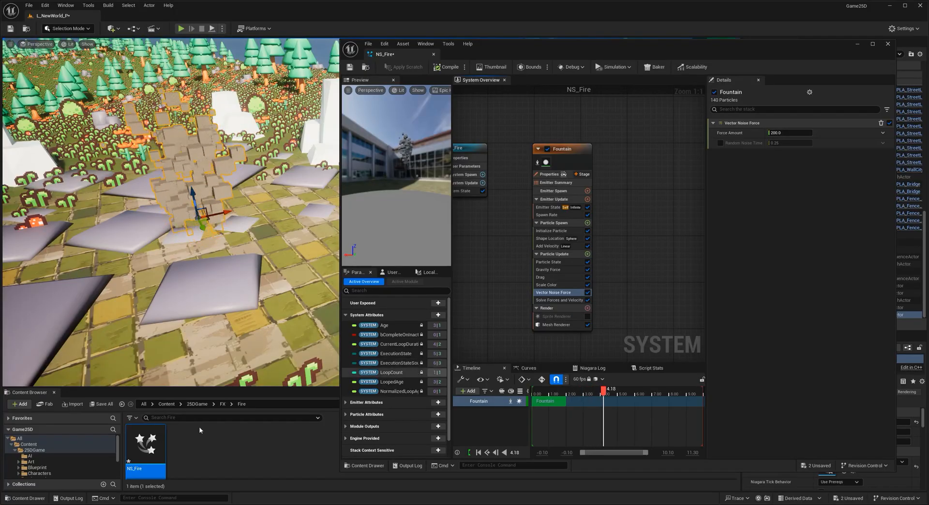
left_click_drag(184, 388, 184, 355)
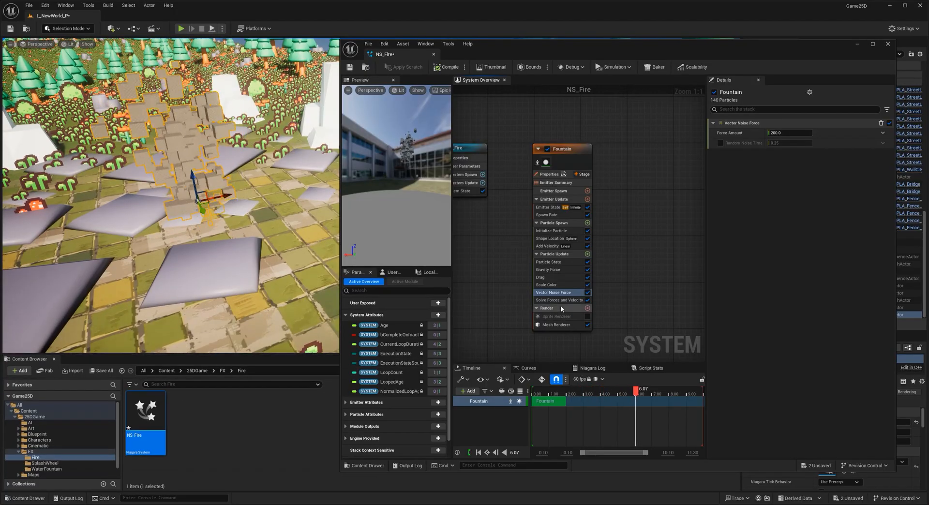
left_click(556, 324)
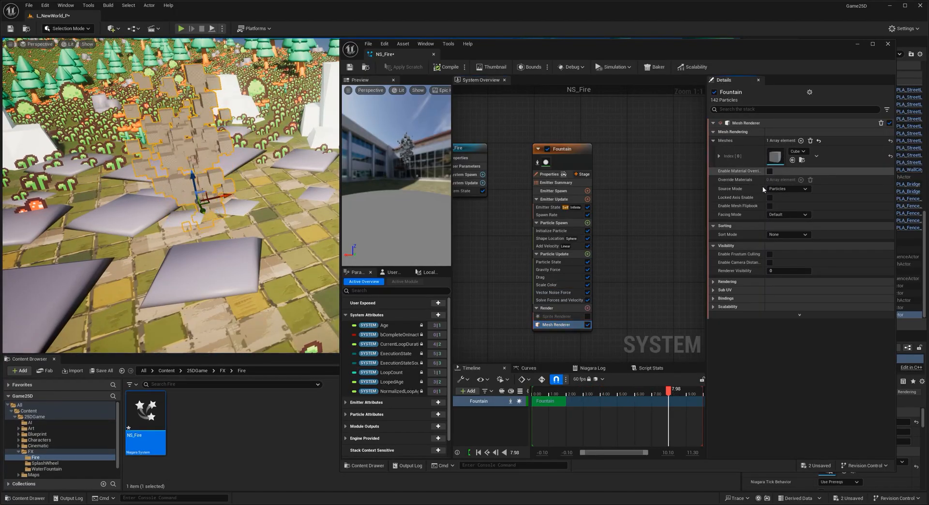
left_click(769, 170)
left_click(801, 180)
left_click(714, 180)
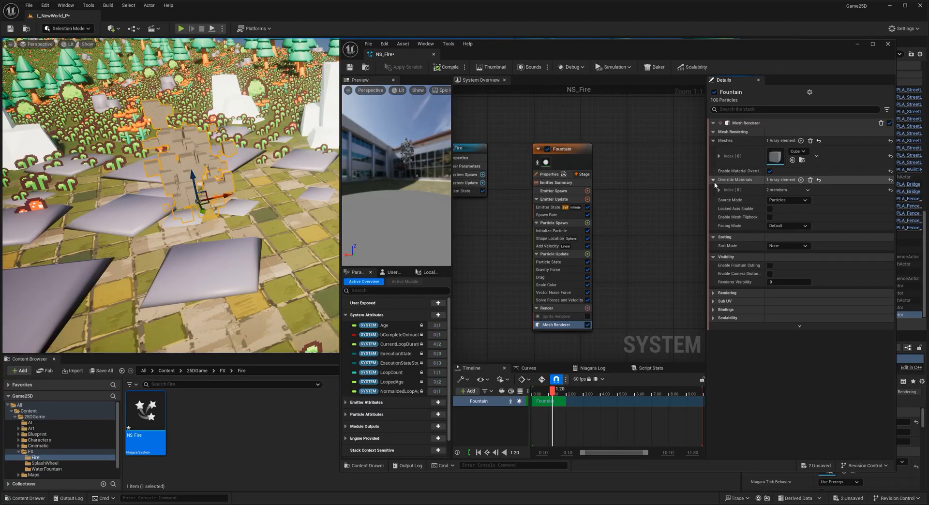
left_click(719, 190)
Step: Copy the water fountain material from the WaterFountain folder into the Fire folder
left_click(248, 413)
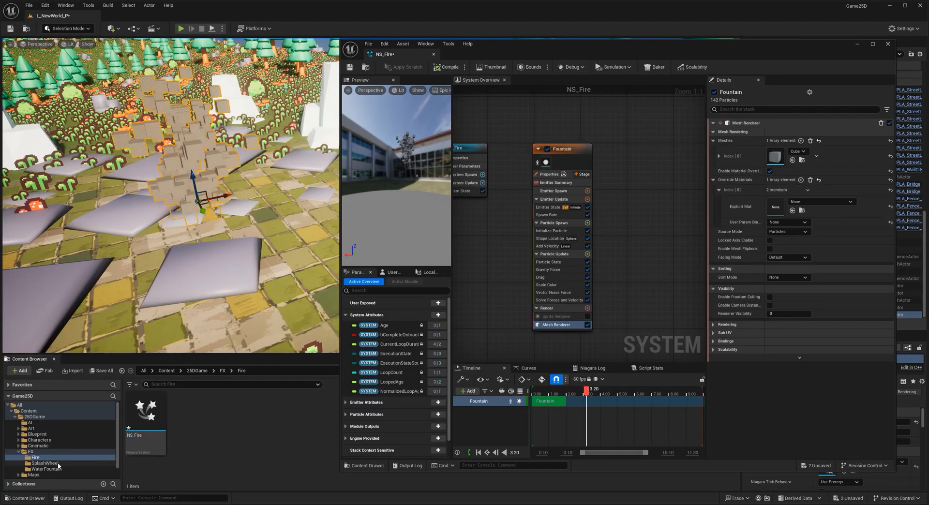
left_click(47, 464)
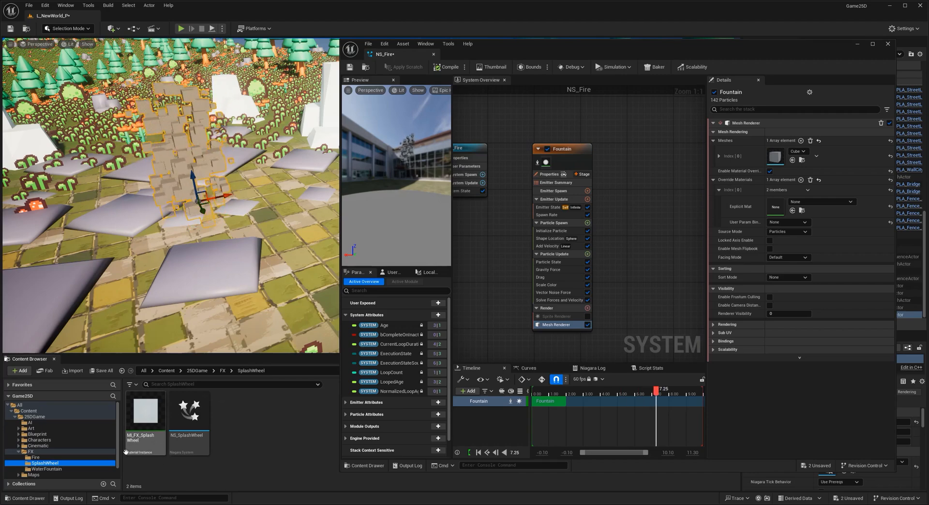
left_click(47, 469)
left_click(151, 424)
key("ctrl+c")
left_click(44, 457)
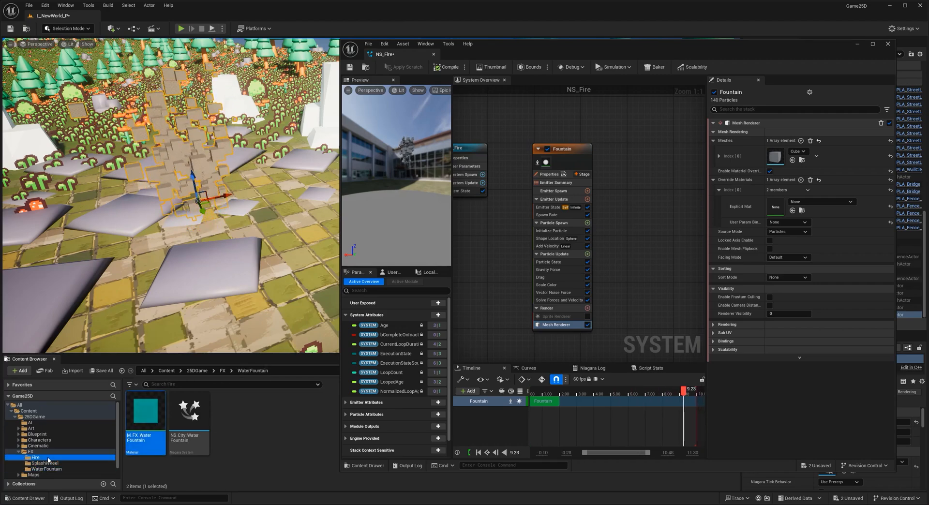
key("ctrl+v")
Step: Rename the copied material as M_FX_Fire and open it for editing
left_click(191, 437)
key("F2")
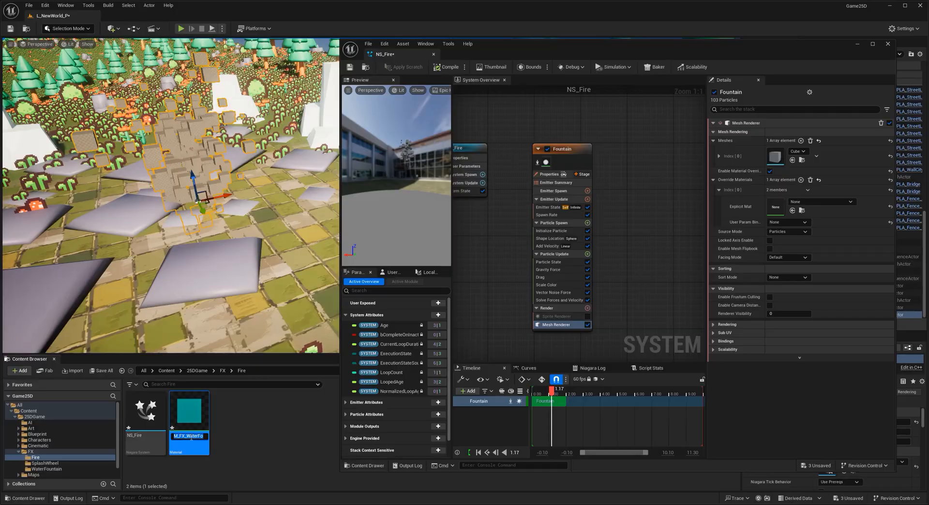
left_click_drag(192, 436, 260, 439)
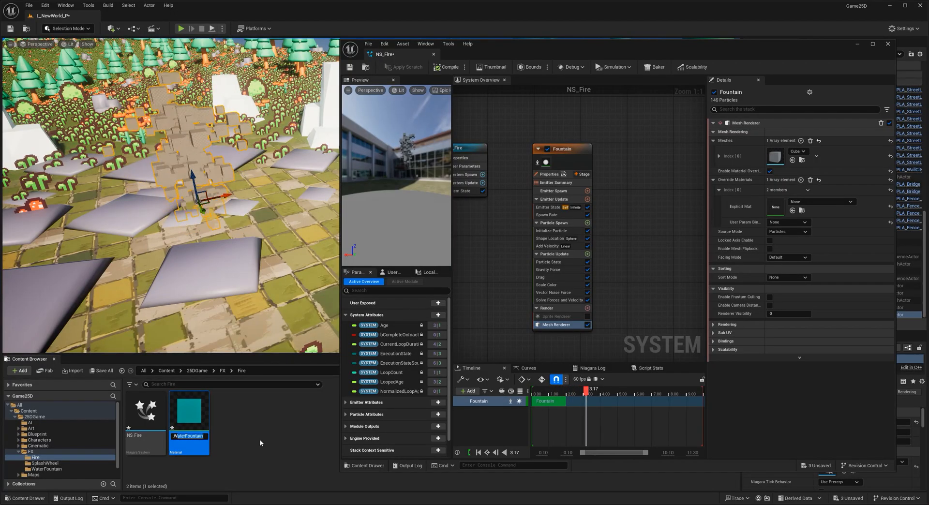
key("Caps_Lock")
type("FX_Fire")
key("Return")
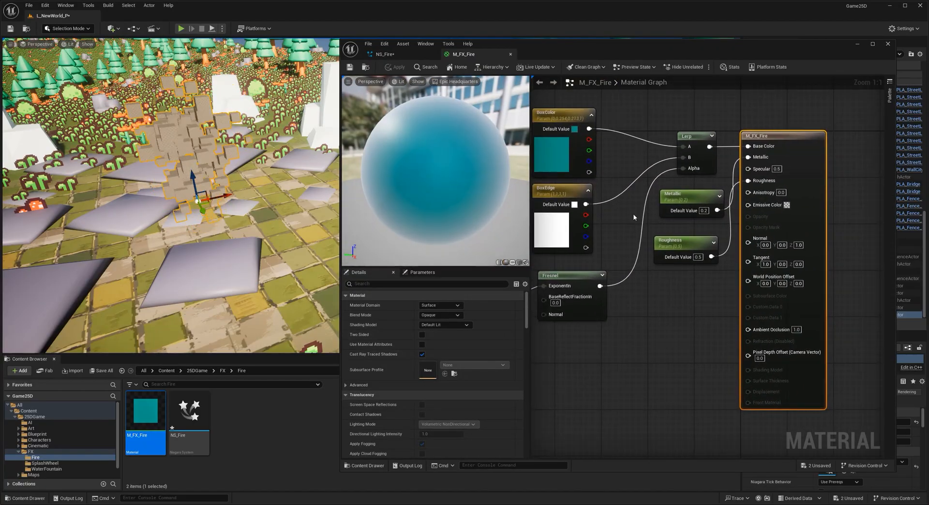
Step: Move the material output node away from the Lerp and route the Lerp result through a Multiply node into Emissive Color
left_click_drag(710, 146, 748, 205)
left_click_drag(772, 136, 855, 136)
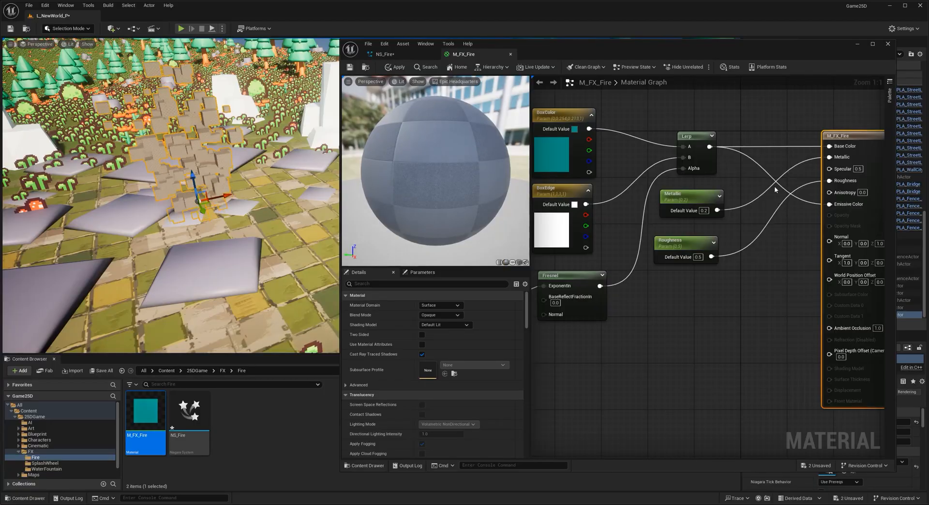
left_click(769, 254)
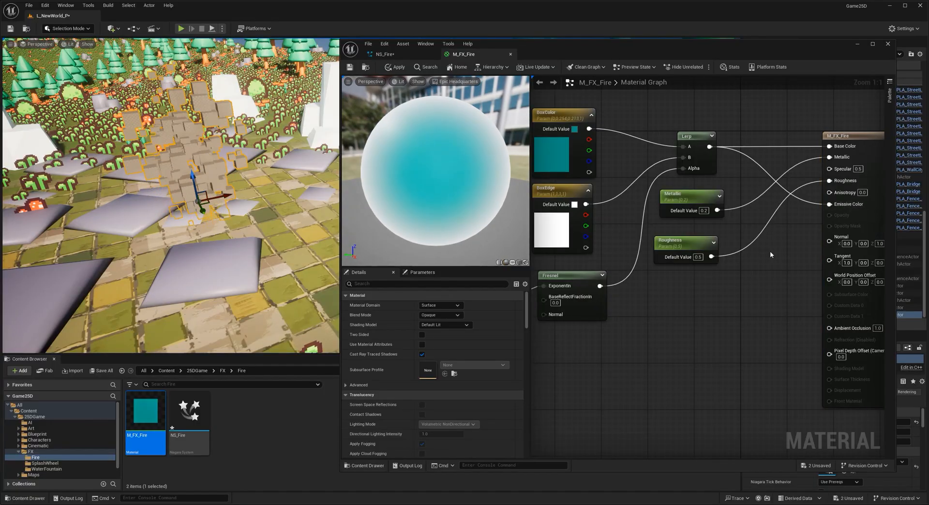
left_click(770, 255)
left_click_drag(776, 267, 709, 147)
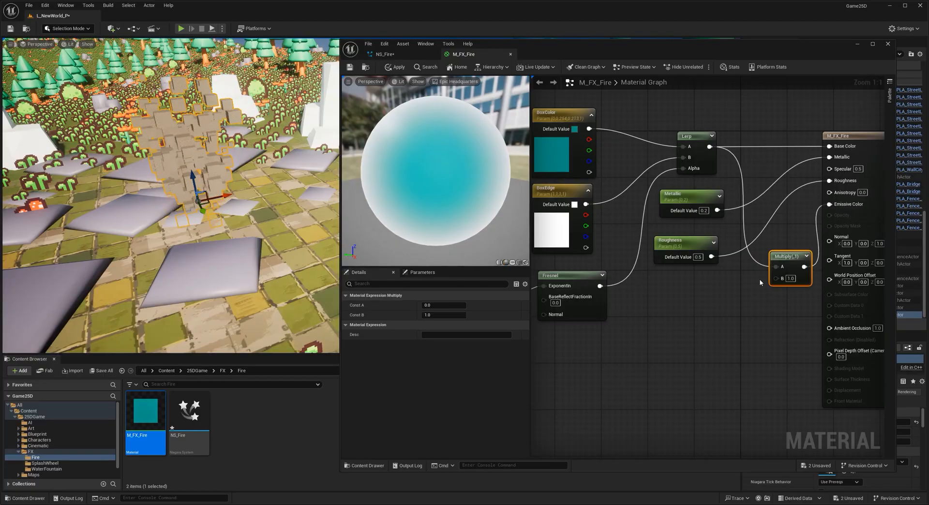
Step: Add a scalar parameter named EmissiveStr with a default value of 2 and connect it to the Multiply node's B input
left_click(690, 289)
key("Caps_Lock")
type("E")
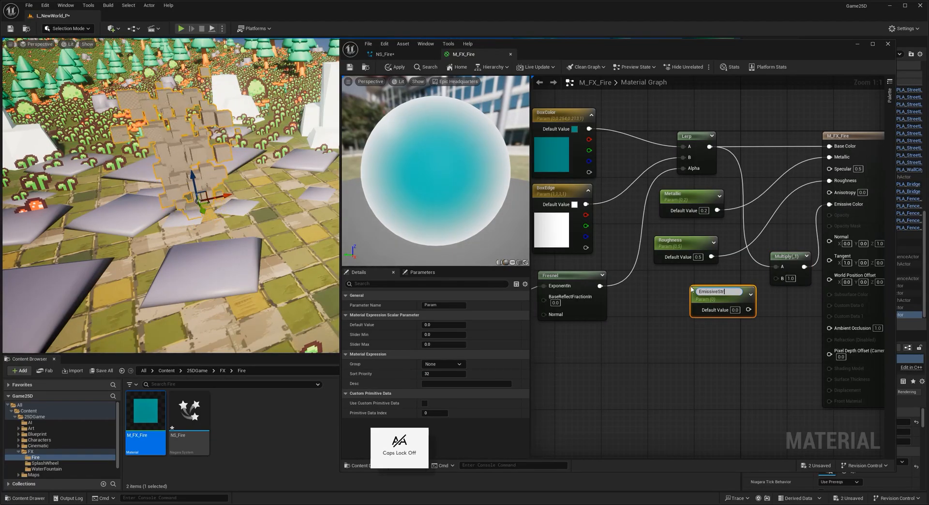
type("missiveStr")
key("Return")
left_click(738, 307)
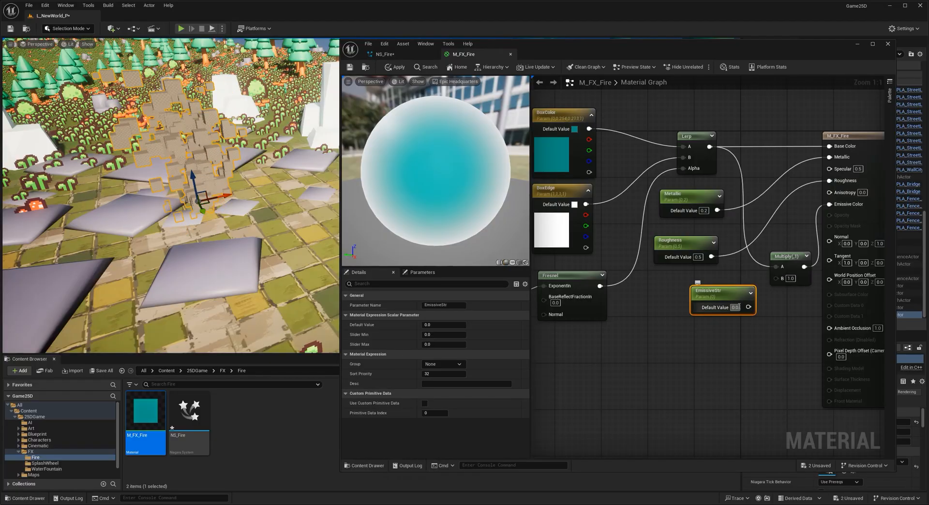
type("2")
key("Return")
left_click_drag(748, 307, 775, 279)
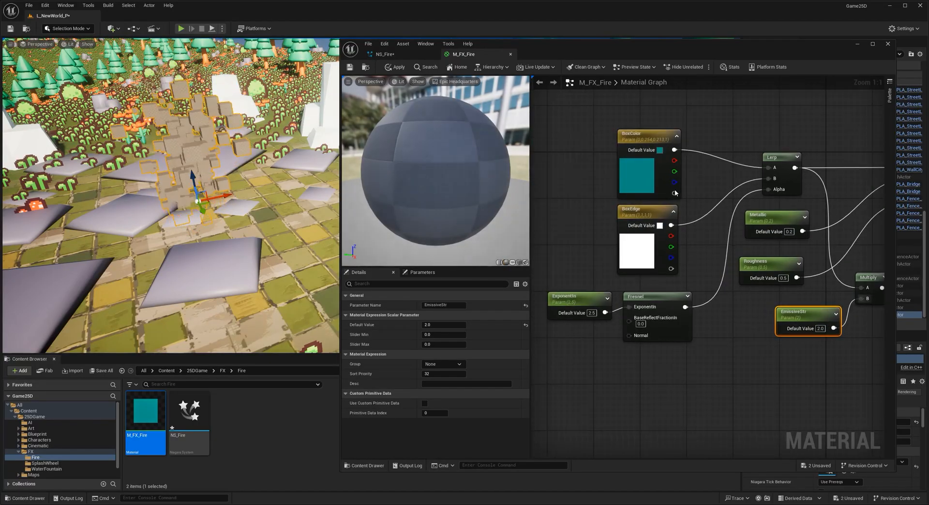
Step: Set the BoxColor parameter's default colour to a bright red with a brightness value of 1
left_click(657, 178)
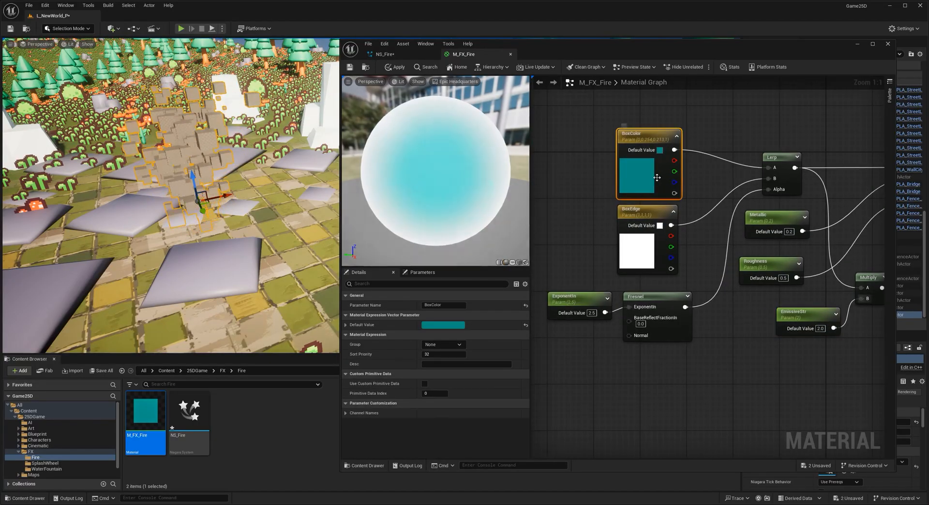
left_click(450, 325)
left_click(535, 374)
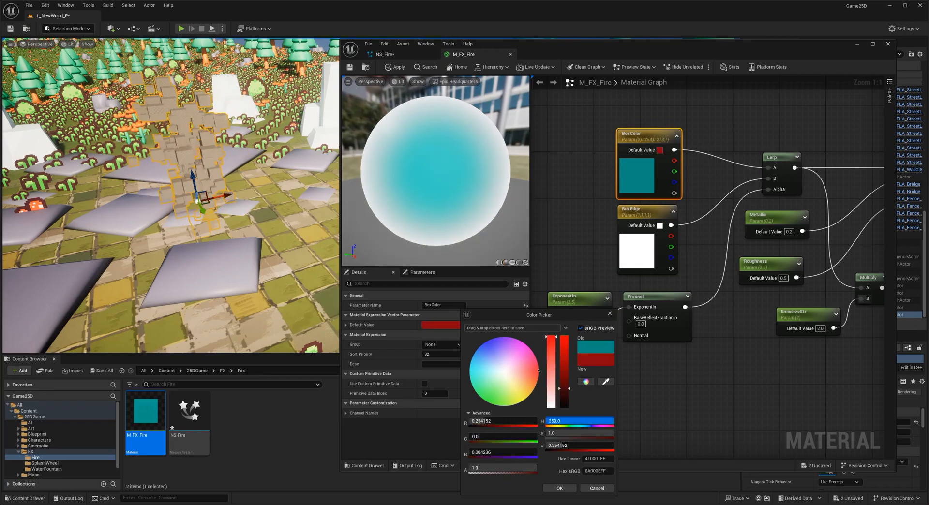
type("1")
key("Return")
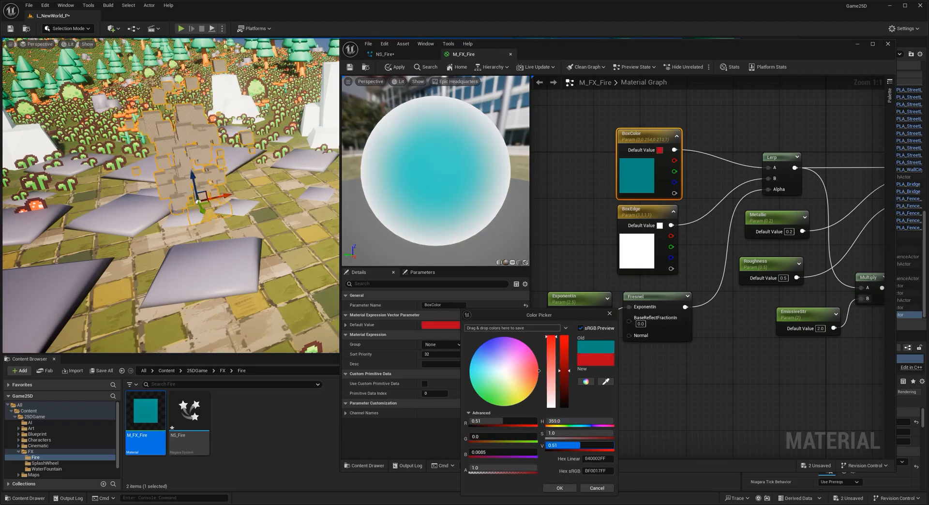
left_click(560, 488)
Step: Set the BoxEdge parameter's default colour to a fully saturated yellow-orange
left_click(643, 211)
left_click(435, 324)
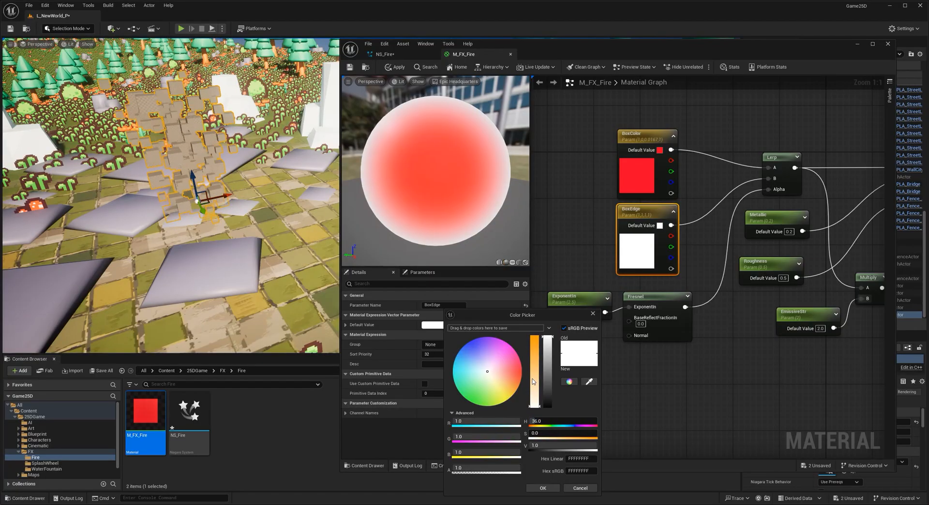
left_click_drag(533, 382, 525, 272)
left_click(543, 488)
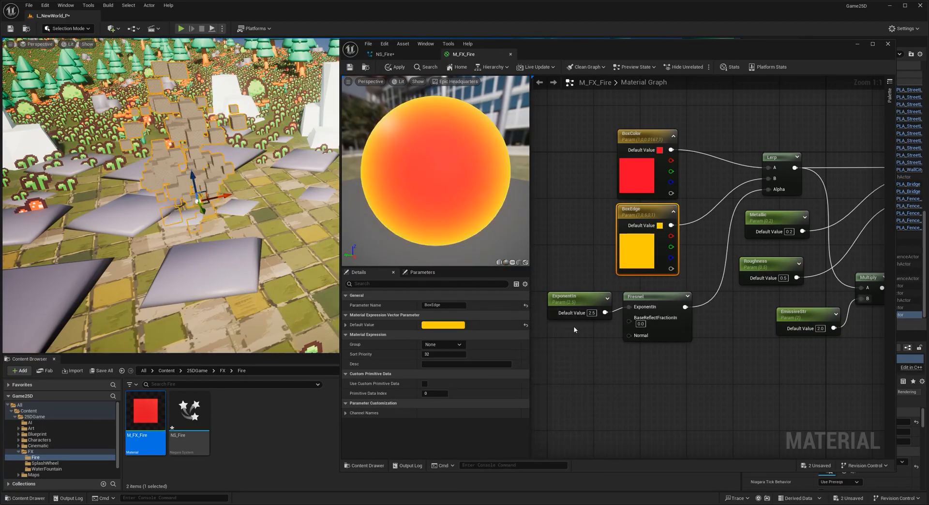
Step: Swap the two colour connections so BoxEdge feeds Lerp A and BoxColor feeds B, and lower the ExponentIn default to about 0.26
left_click_drag(671, 225, 672, 150)
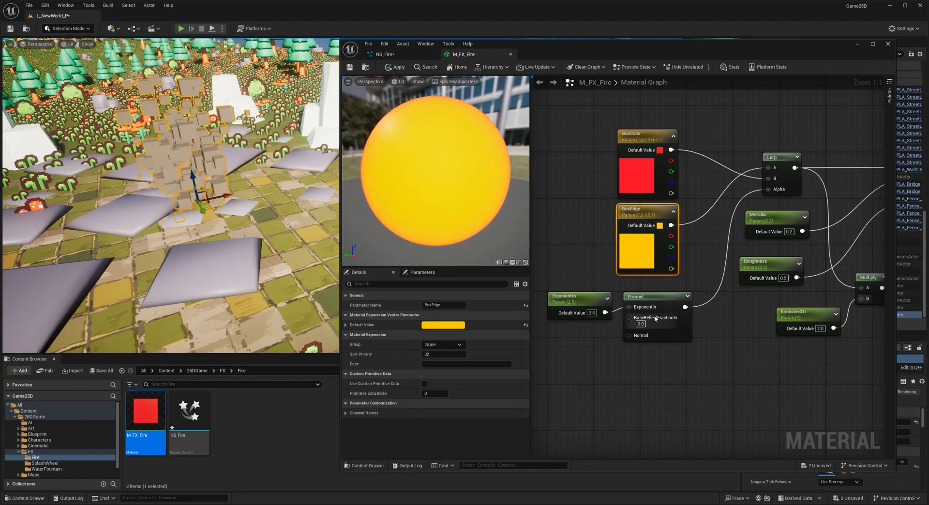
left_click(576, 301)
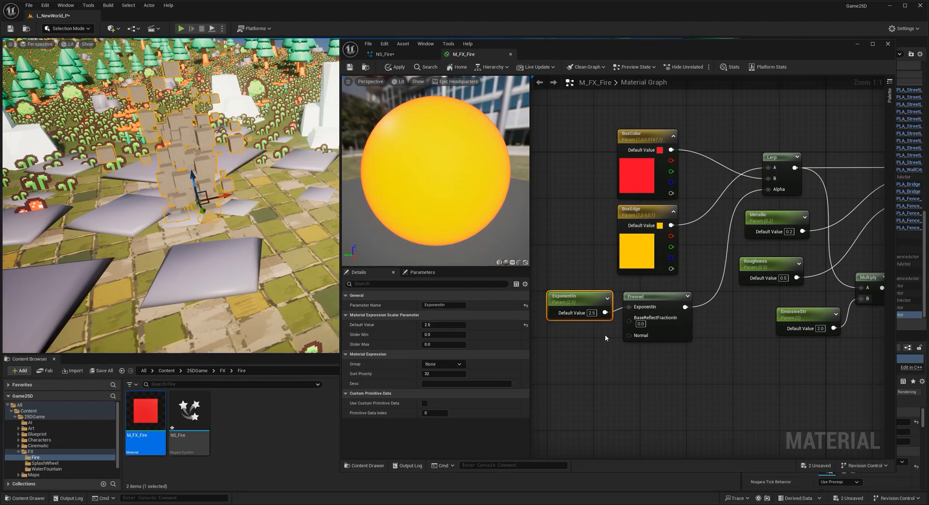
mouse_move(438, 325)
left_mouse_down()
mouse_move(464, 325)
mouse_move(433, 325)
mouse_move(449, 319)
left_mouse_up()
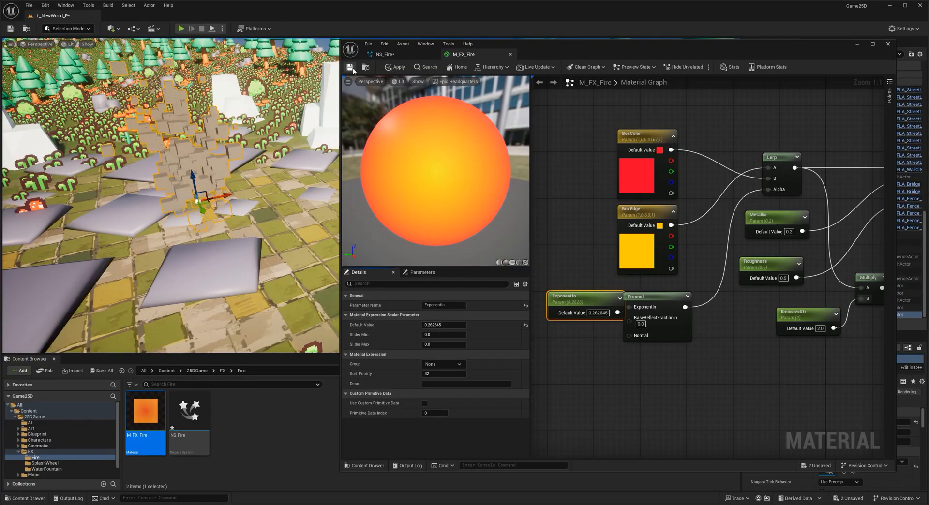
Step: Apply the material changes and assign M_FX_Fire as the explicit override material of the Mesh Renderer in NS_Fire
left_click(400, 68)
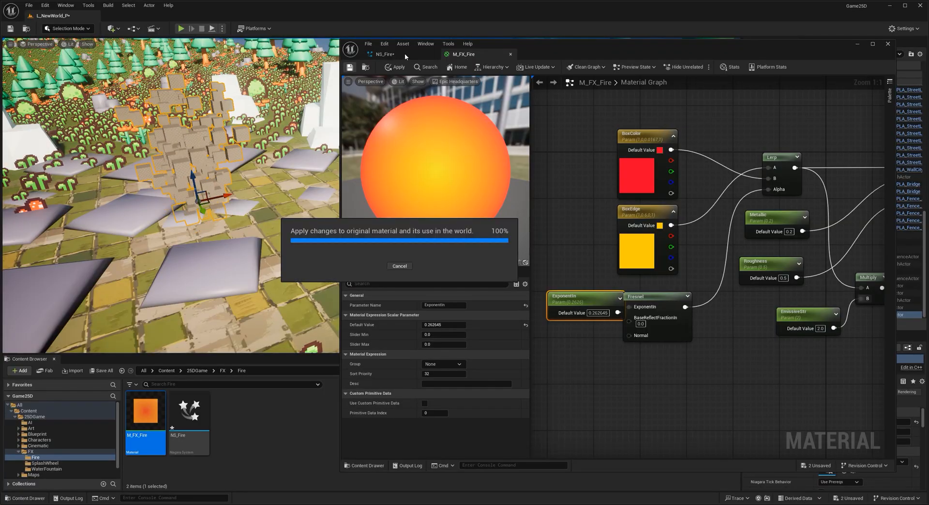
left_click(402, 55)
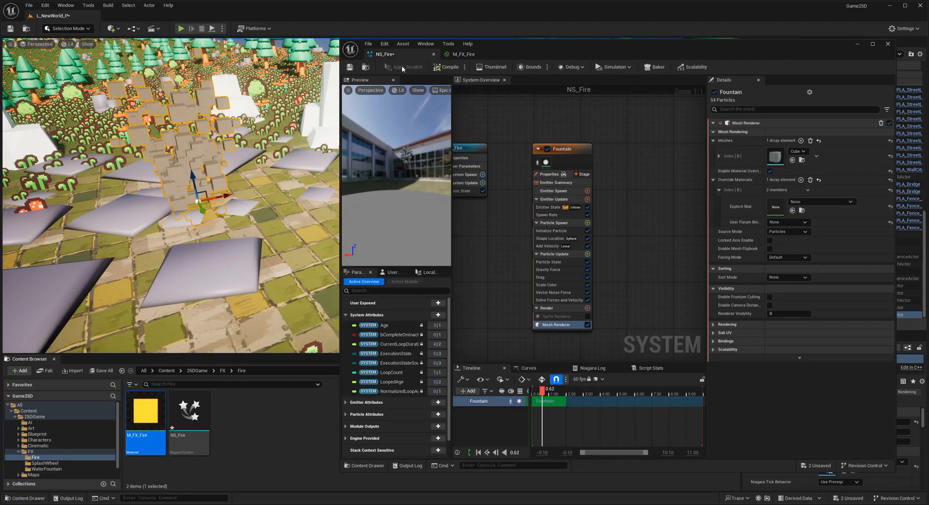
left_click_drag(145, 415, 798, 203)
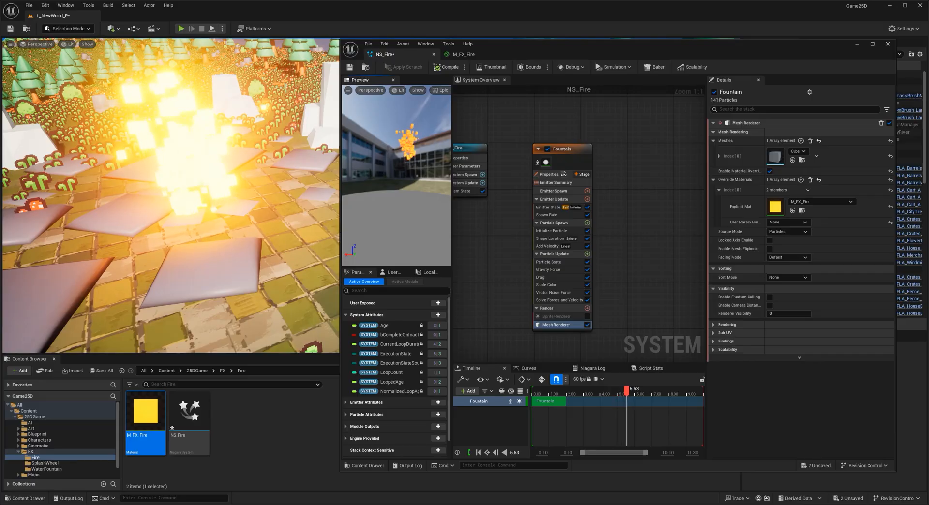
Step: Set EmissiveStr in M_FX_Fire to 1 after trying 0.2 and 0.5, save the material and return to NS_Fire
left_click(463, 54)
right_click_drag(751, 349, 684, 345)
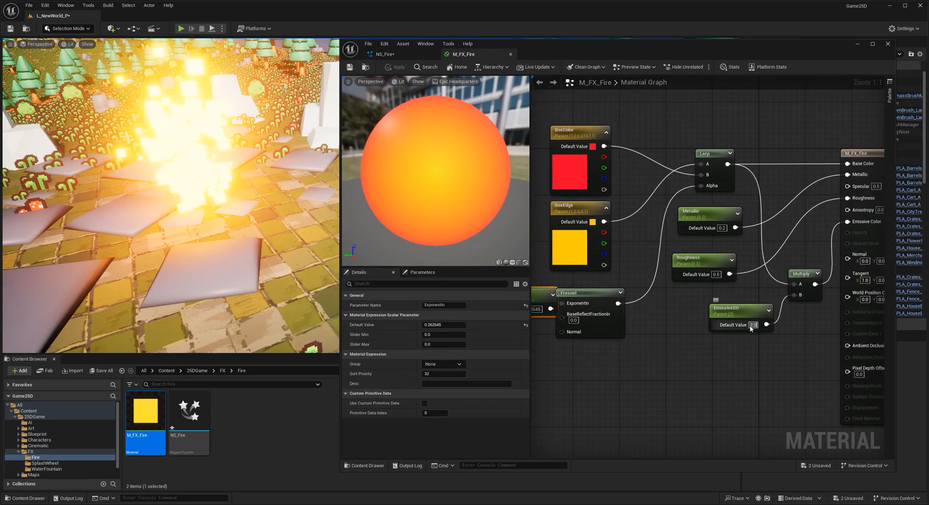
type("0.2")
key("Return")
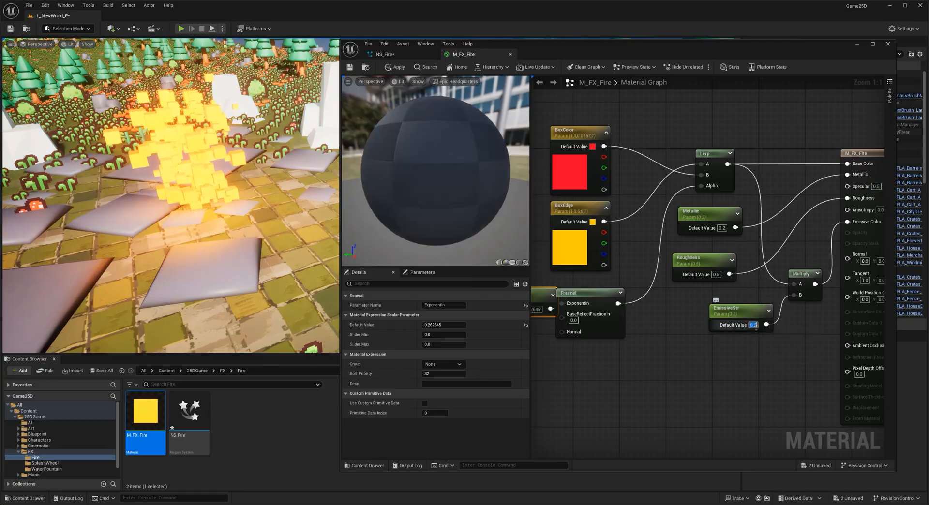
type("0.5")
key("Return")
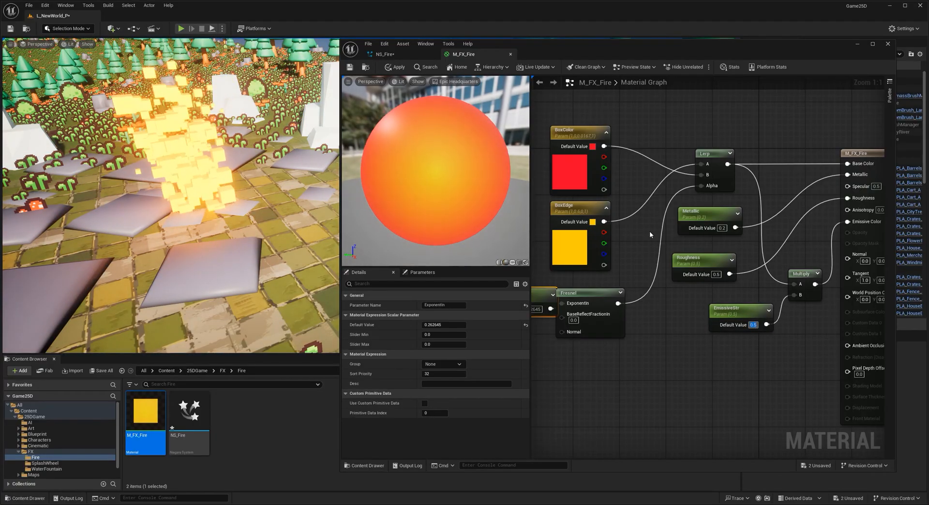
key("BackSpace")
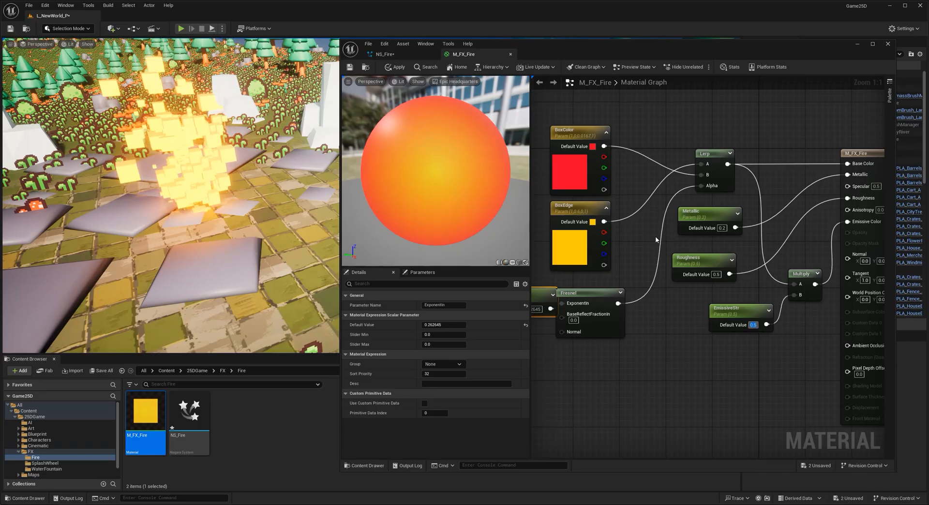
type("1")
key("Return")
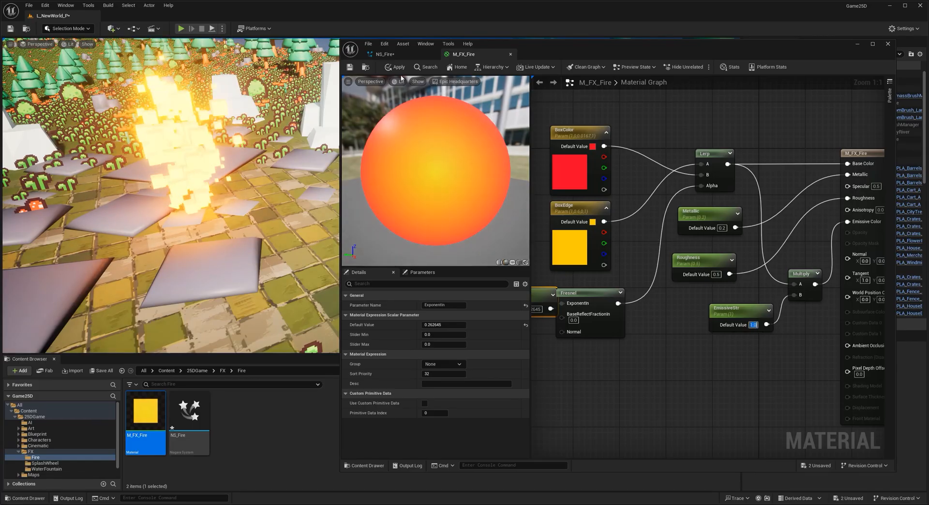
left_click(349, 67)
left_click(383, 54)
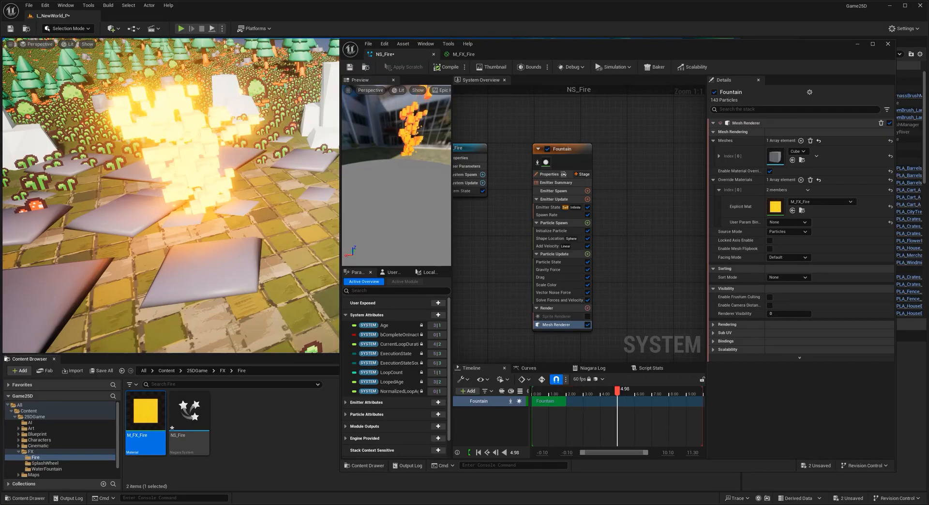
Step: Try a Scale Sprite Size module in the Fountain emitter's Particle Update group, and delete it again
left_click(588, 254)
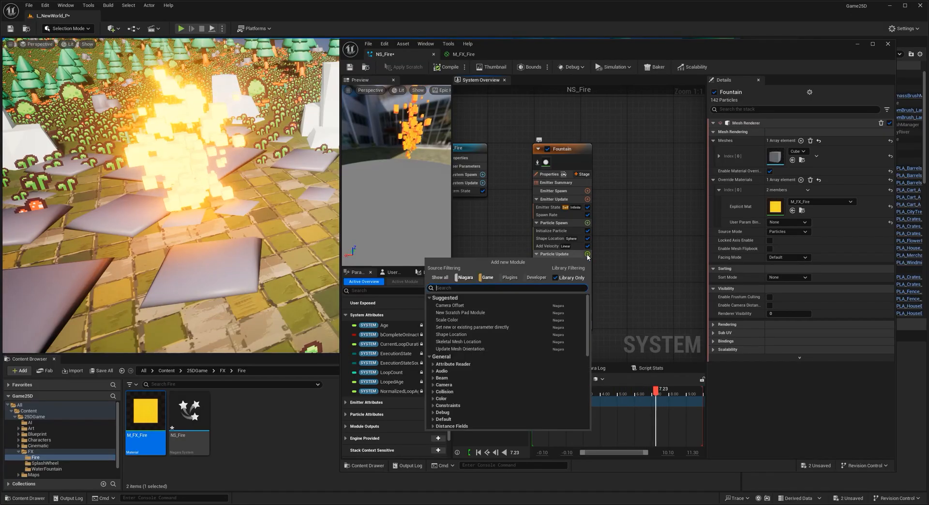
type("scale sprite")
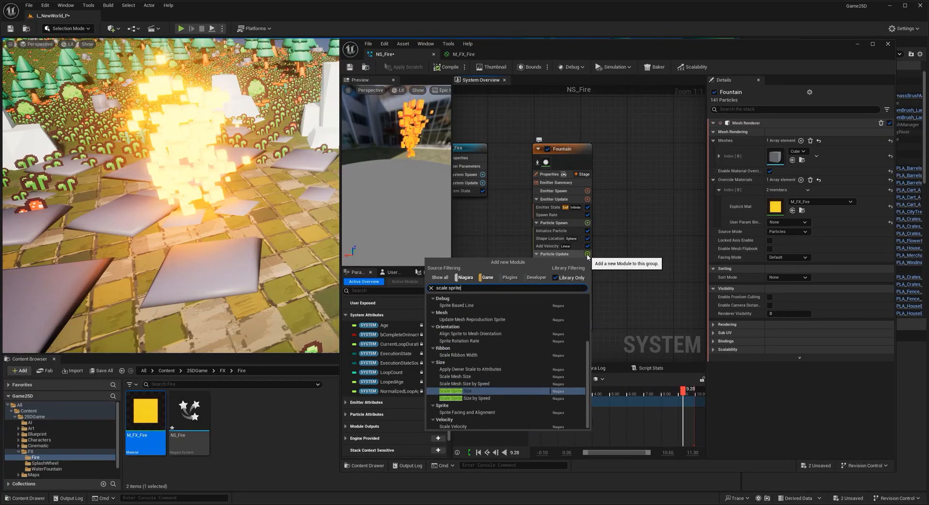
key("Return")
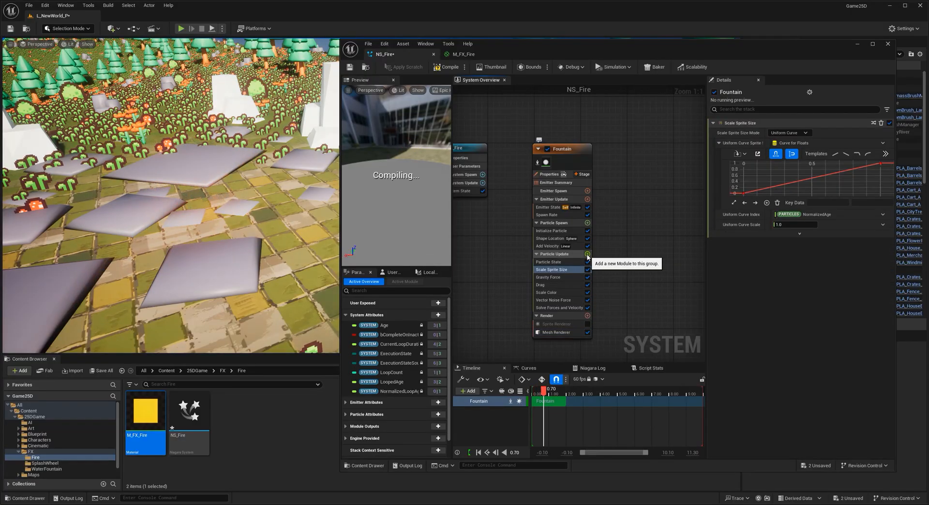
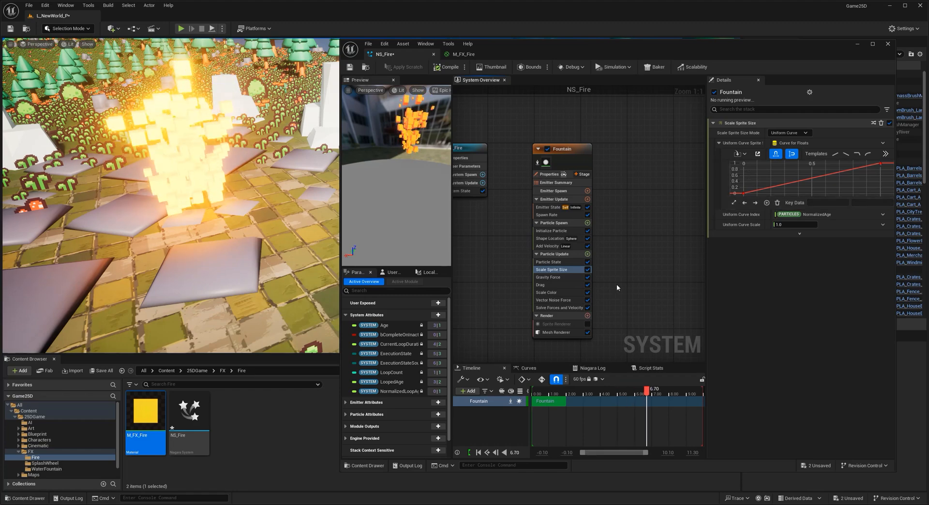
key("Delete")
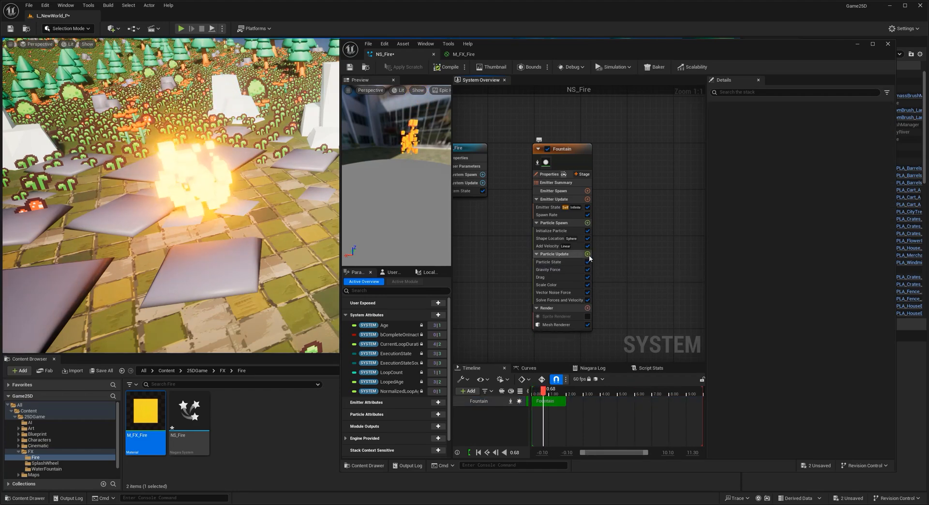
Step: Add a Scale Mesh Size module to Particle Update and drive its Scale Factor with Vector from Curve
left_click(587, 254)
type("scale mesh")
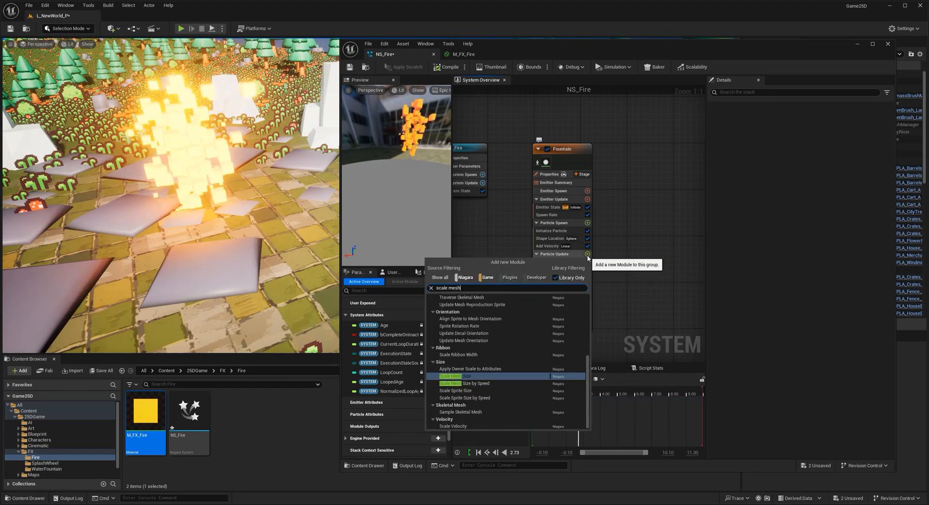
key("Return")
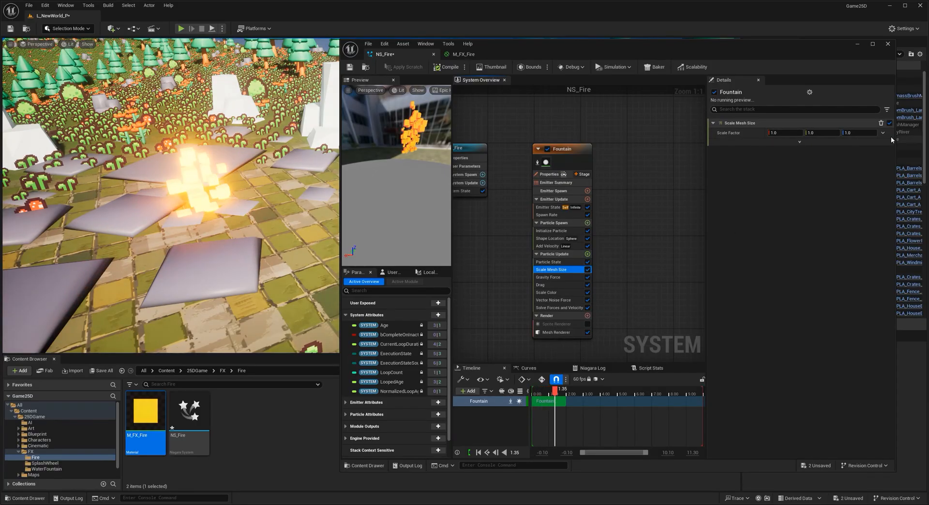
left_click(883, 133)
type("curve")
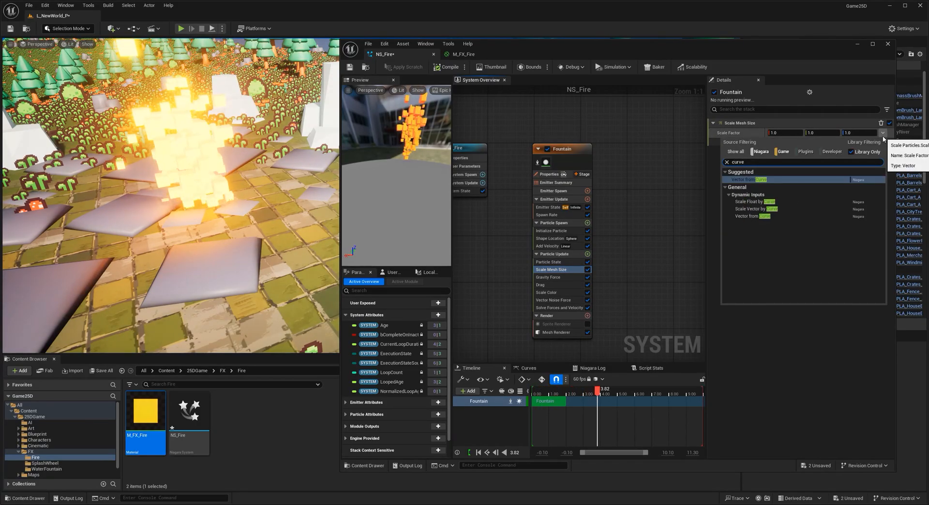
key("Return")
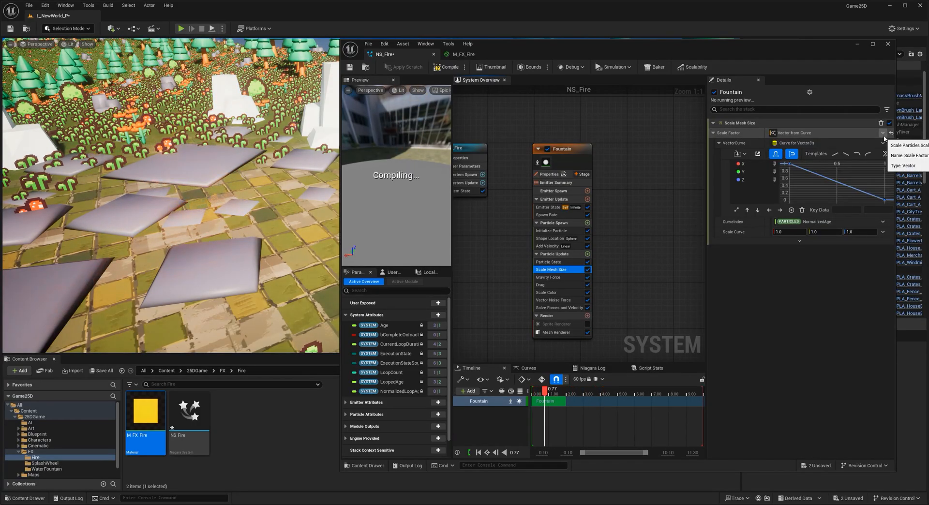
Step: Apply the bell-shaped curve template to the X, Y and Z scale curves and raise their starting key to about 0.675
left_click(747, 165)
left_click(747, 172, "ctrl")
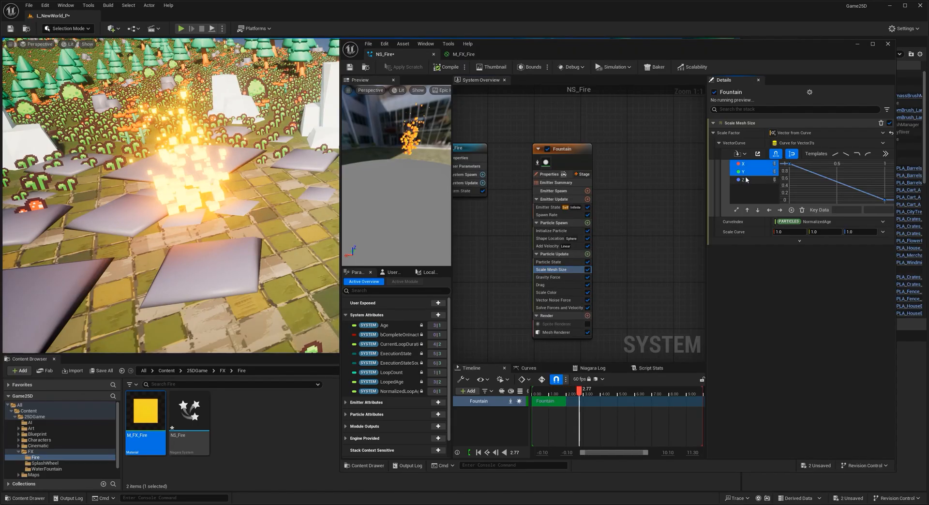
left_click(747, 180, "ctrl")
left_click(885, 155)
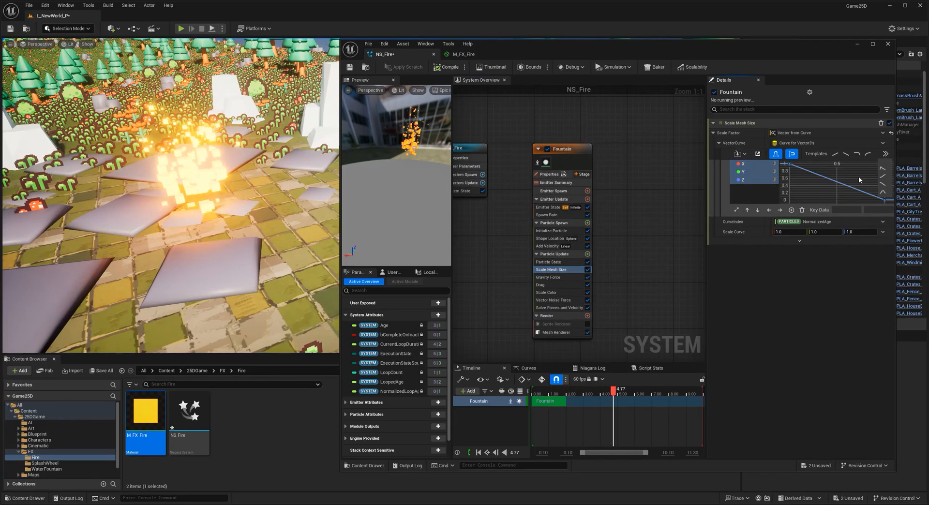
left_click(883, 193)
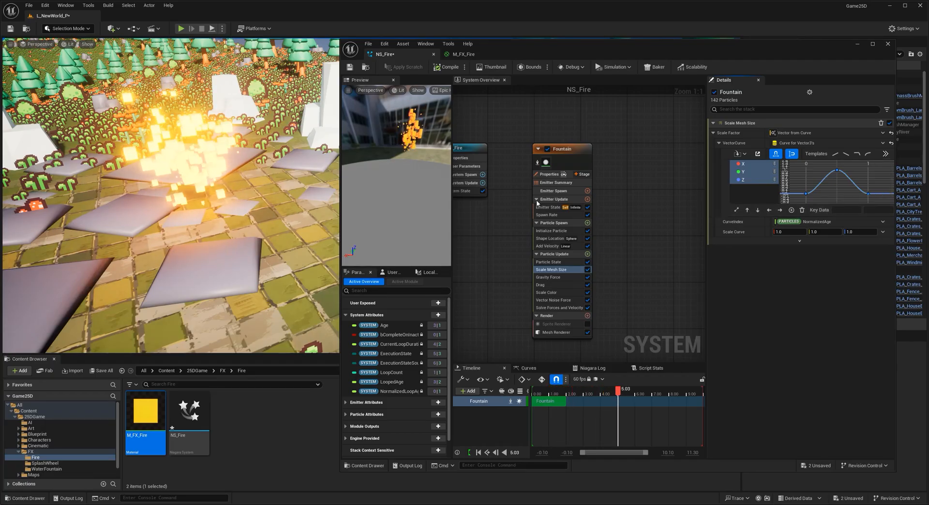
left_click(806, 194)
left_click_drag(806, 189, 806, 181)
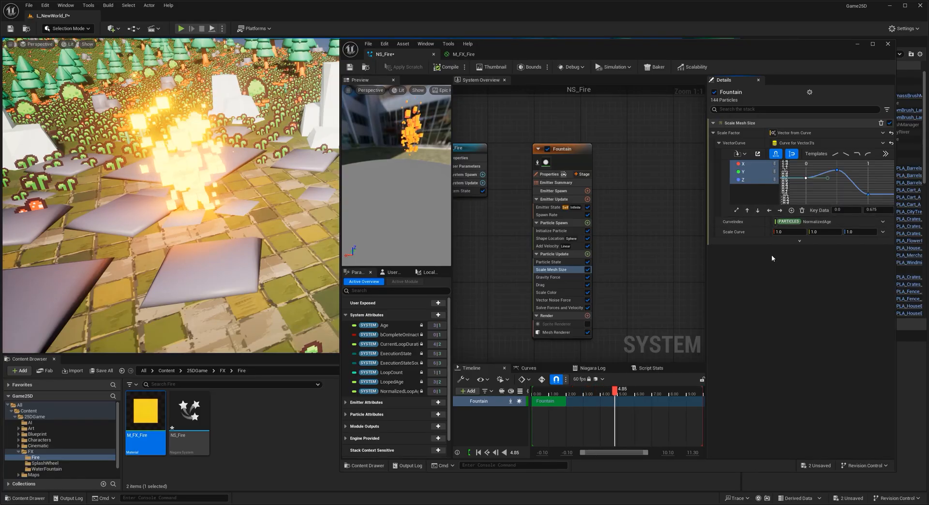
Step: In the Fountain emitter's Initialize Particle module, set Lifetime Min to 0.7 and Lifetime Max to 0.875
left_click(551, 231)
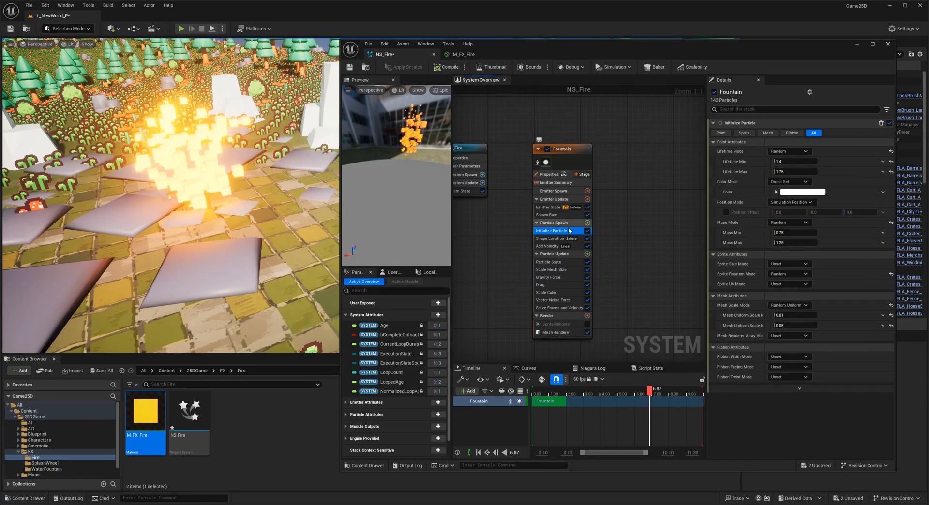
left_click(797, 161)
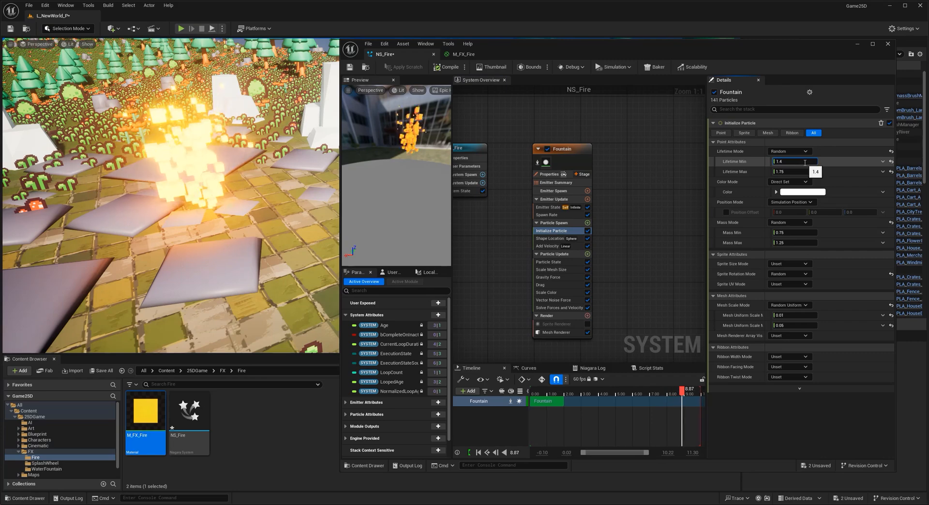
type("0.7")
key("Return")
left_click(802, 172)
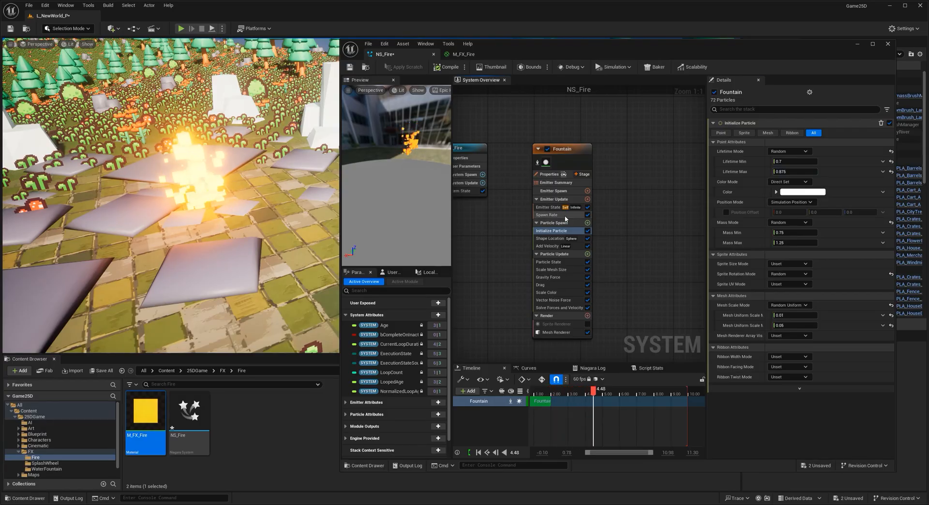
Step: Double the Fountain emitter's SpawnRate to 180, save NS_Fire and return to the level editor
left_click(547, 215)
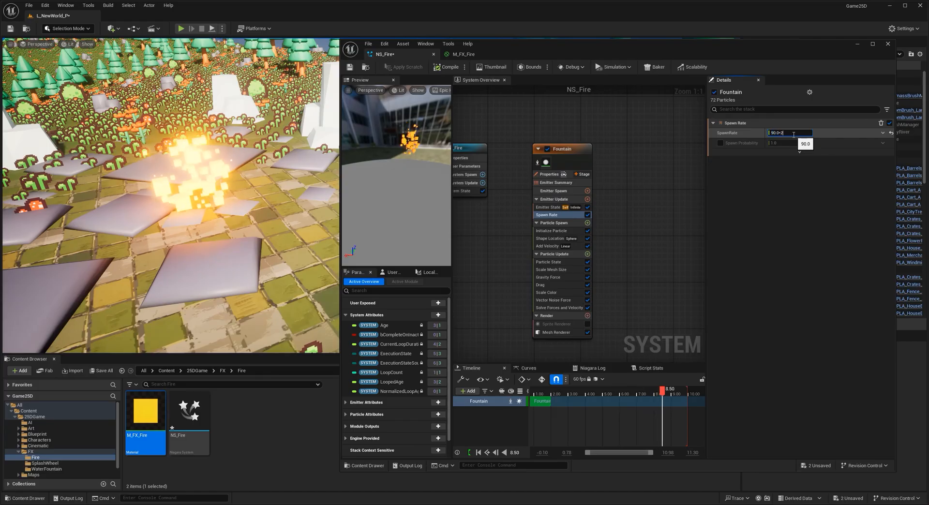
key("s")
right_click_drag(298, 236, 257, 238)
key("w")
left_click(350, 67)
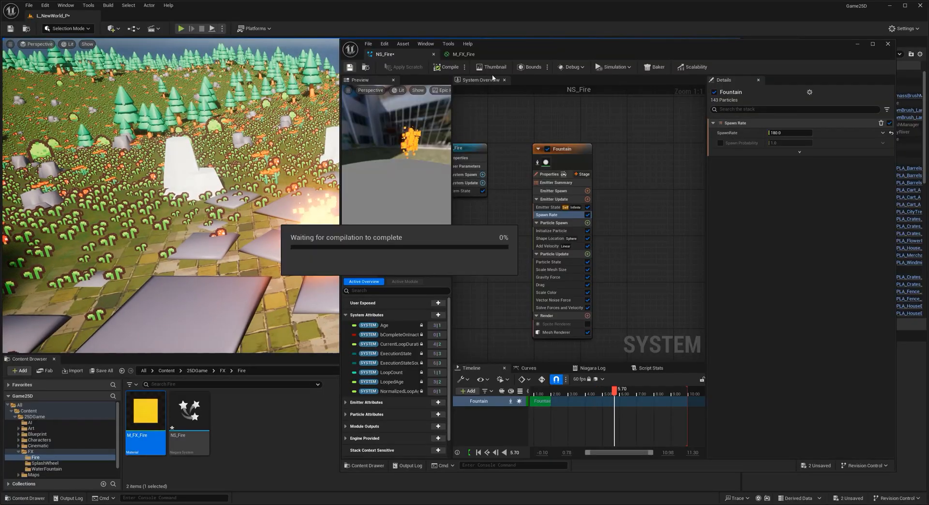
left_click(855, 44)
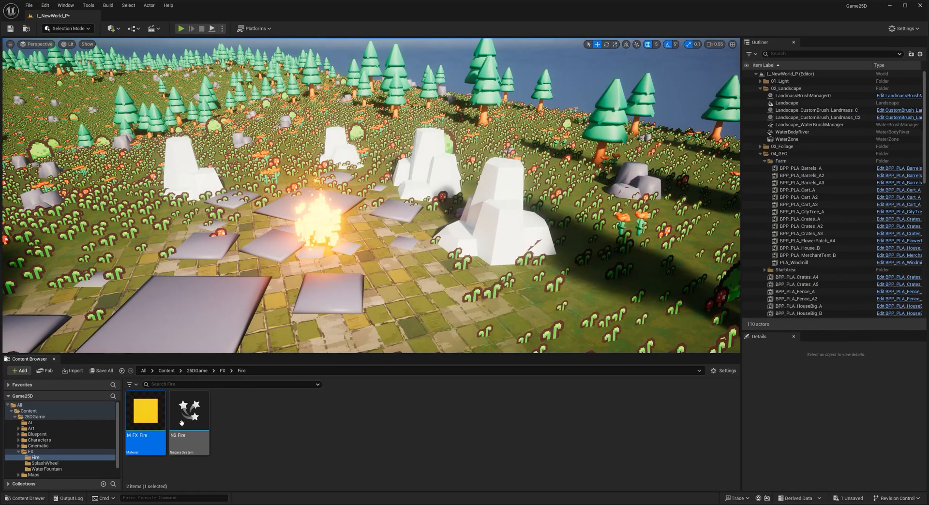
Step: Collapse the Outliner folders and group NS_City_WaterFountain and NS_Fire in a new folder named 06_FX
left_click(756, 74, "shift")
left_click(756, 74)
left_click(796, 118)
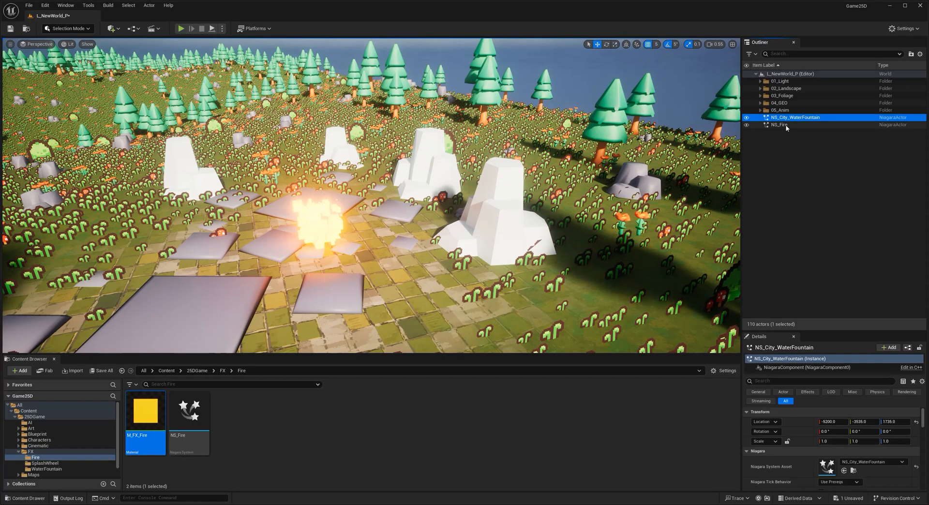
left_click(793, 124, "shift")
left_click(911, 54)
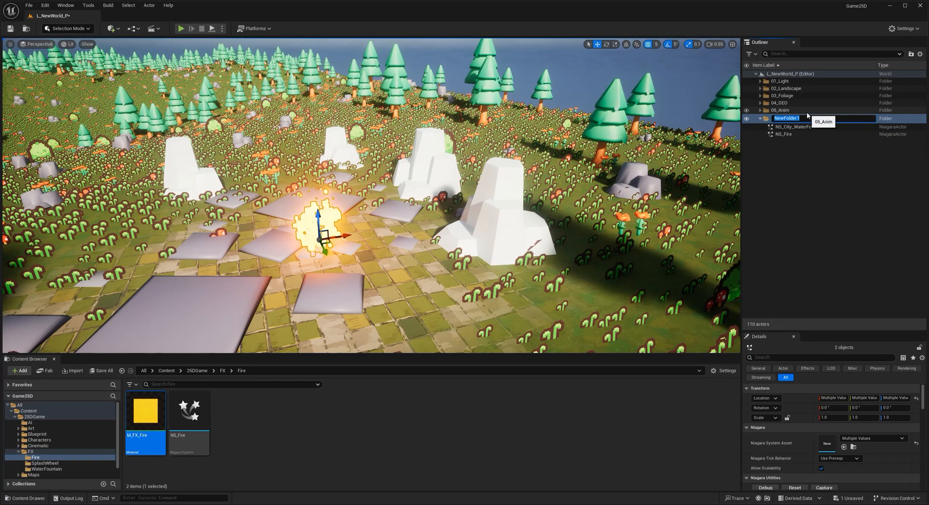
key("Caps_Lock")
type("06_FX")
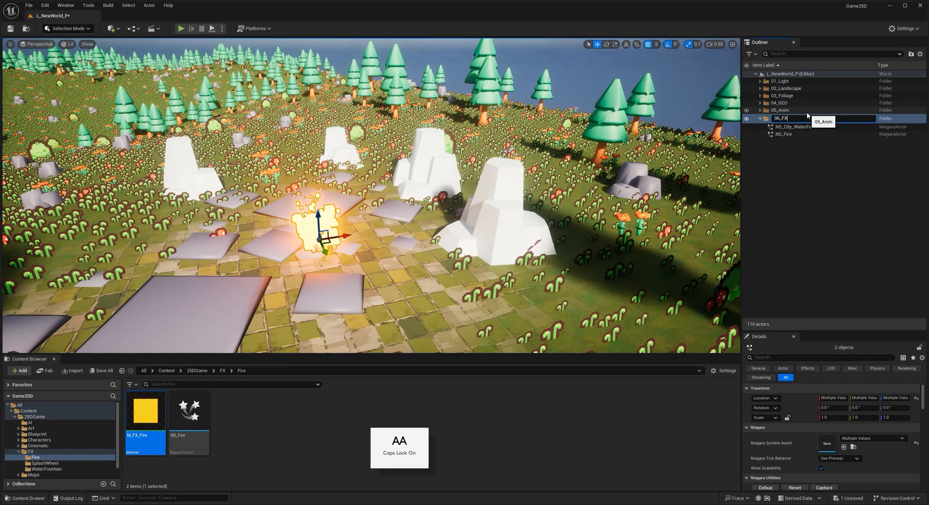
key("Caps_Lock")
key("Return")
left_click(806, 132)
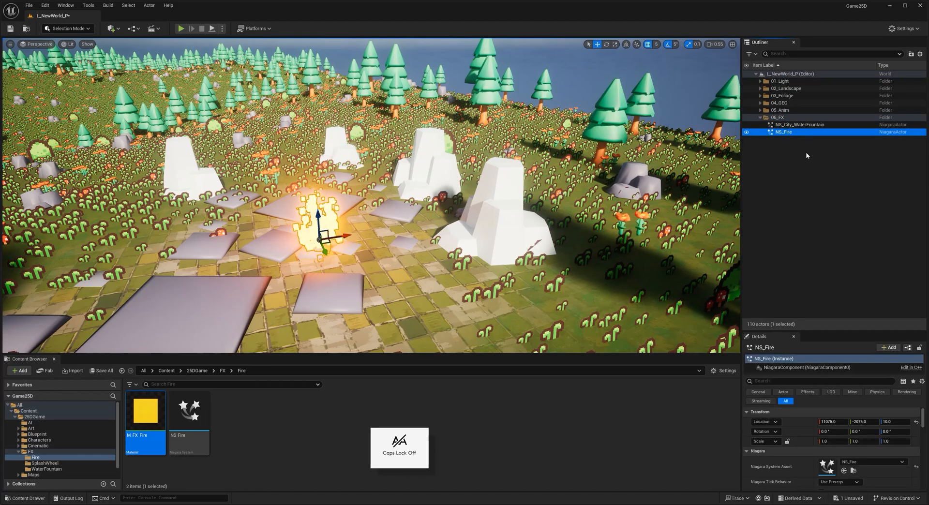
Step: Look through the static meshes in the FantasyTownKit GEO folder for a prop to go with the fire
double_click(27, 452)
left_click(31, 428)
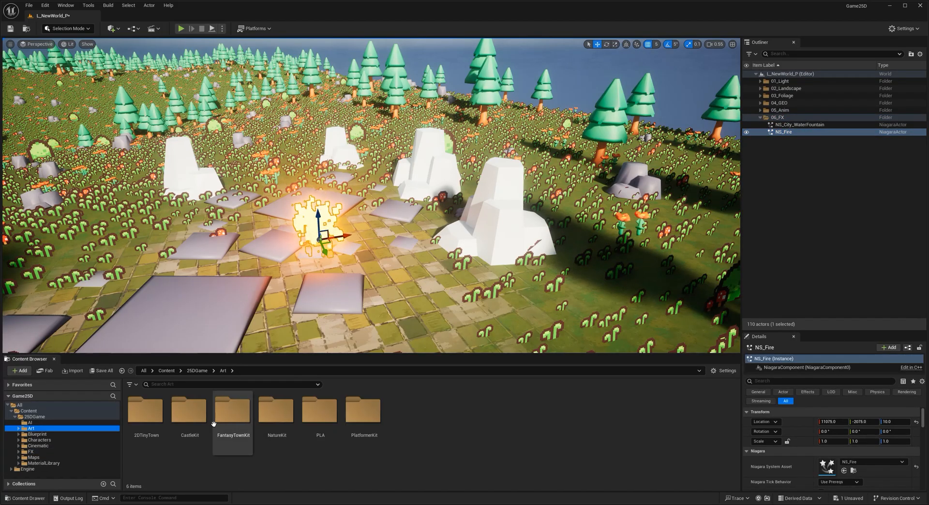
double_click(237, 430)
double_click(157, 420)
scroll(288, 414, "down", 5)
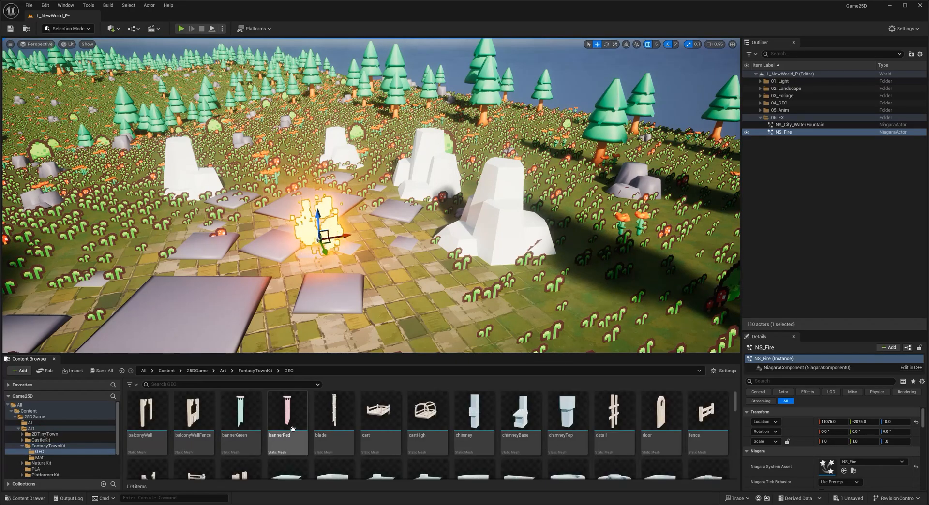
scroll(289, 415, "down", 8)
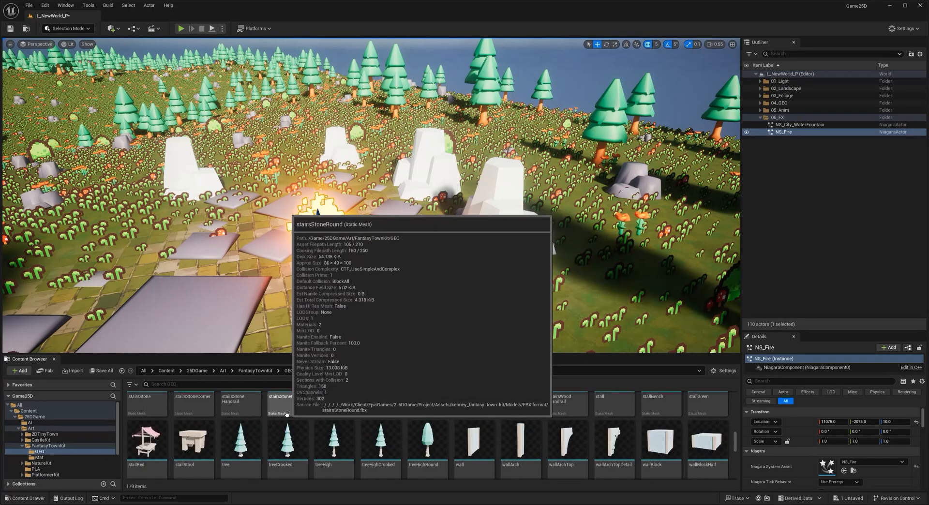
scroll(285, 415, "down", 3)
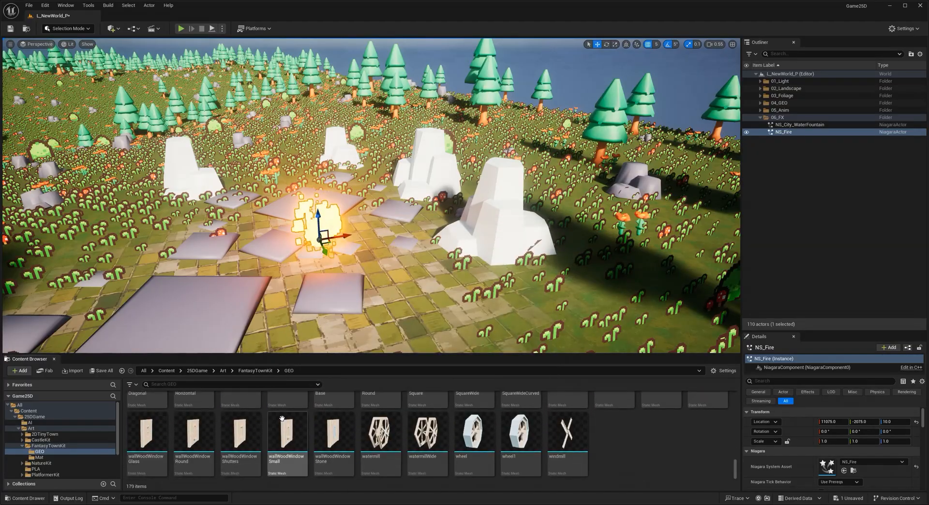
Step: Look through the PlatformerKit GEO meshes for a fire prop, enlarging the Content Browser to show more assets
left_click(22, 445)
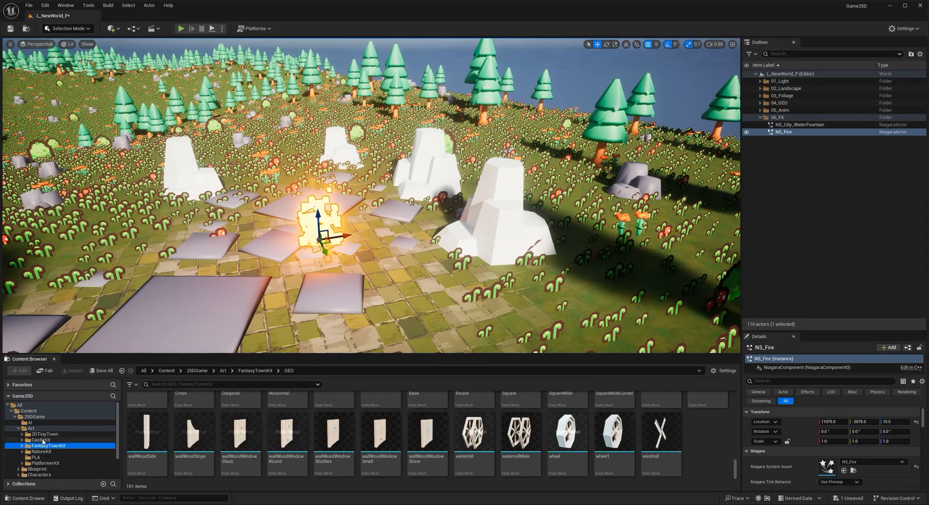
left_click(52, 463)
double_click(175, 426)
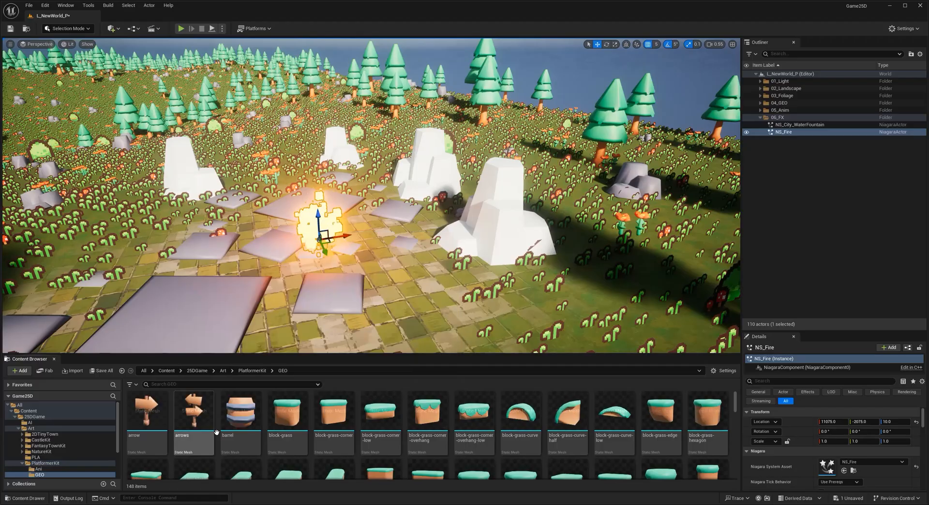
scroll(301, 426, "down", 5)
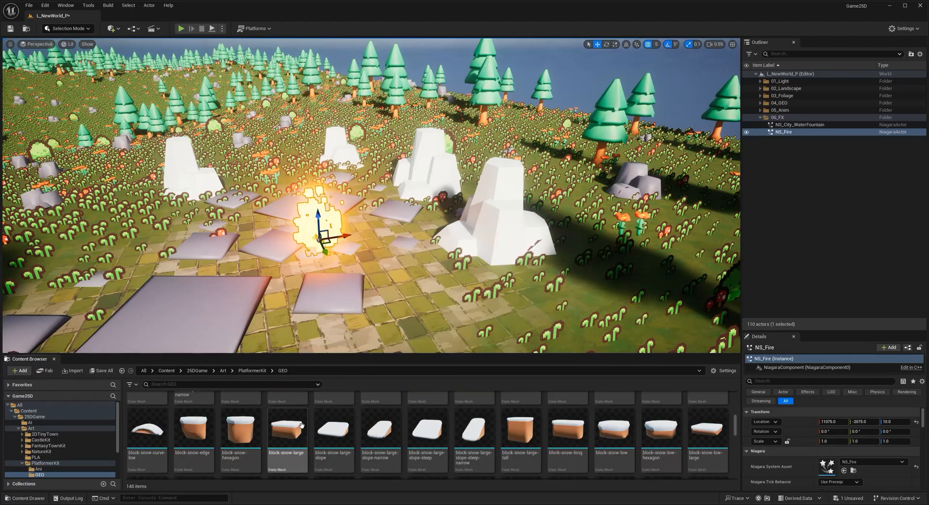
scroll(275, 423, "up", 2)
scroll(556, 426, "down", 4)
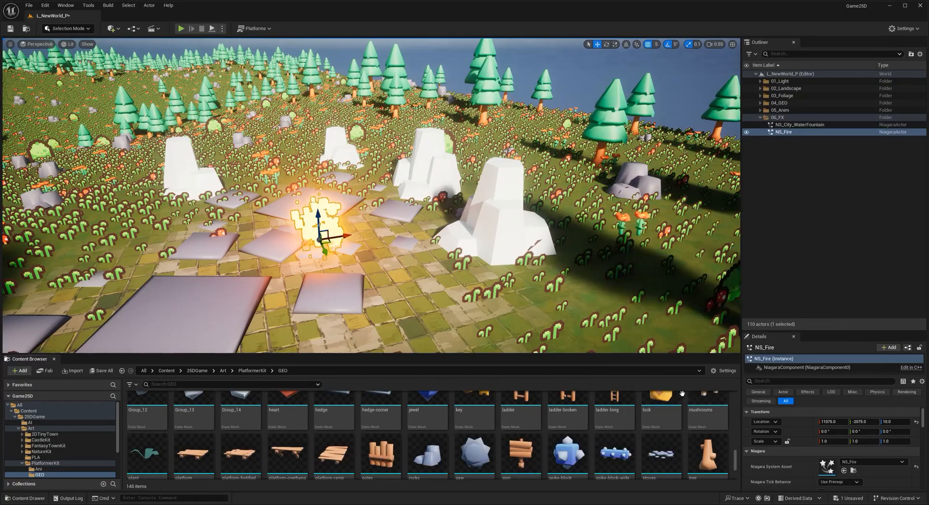
scroll(561, 416, "up", 3)
scroll(532, 415, "up", 4)
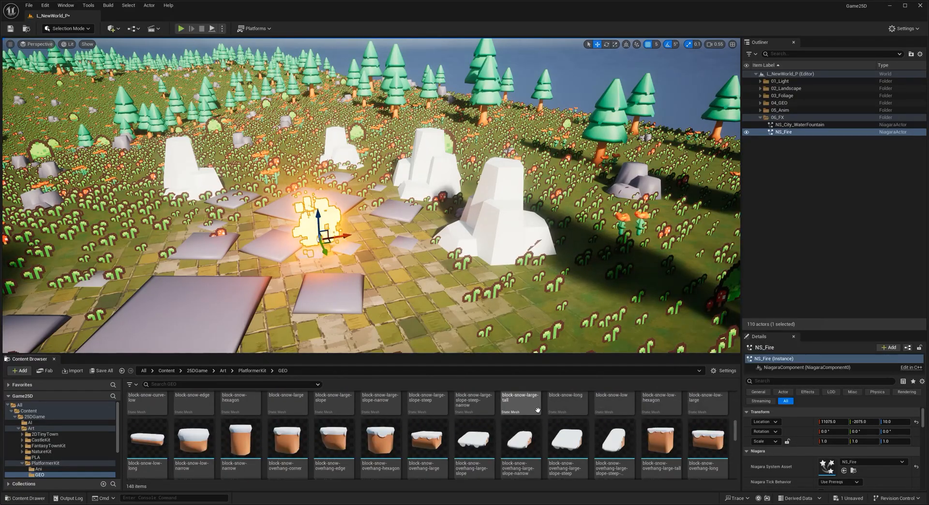
scroll(538, 408, "down", 4)
scroll(542, 411, "down", 4)
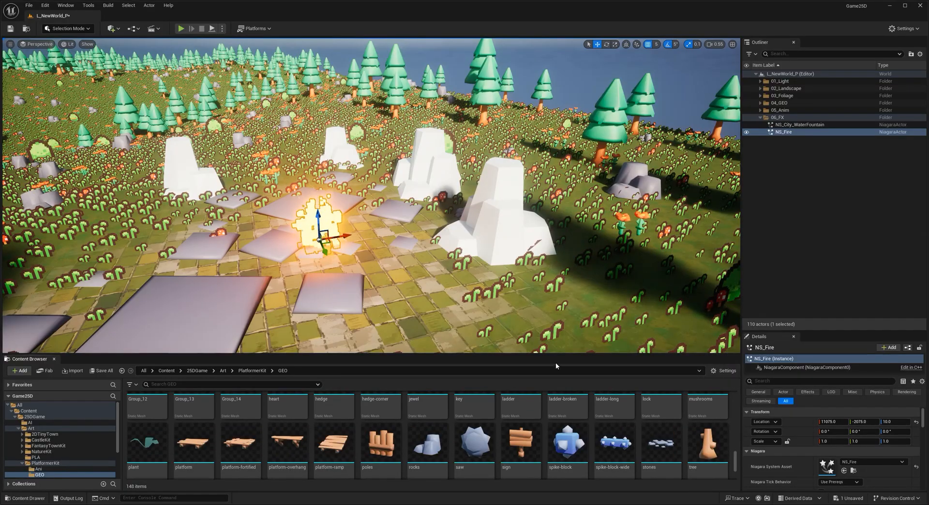
left_click_drag(552, 354, 552, 221)
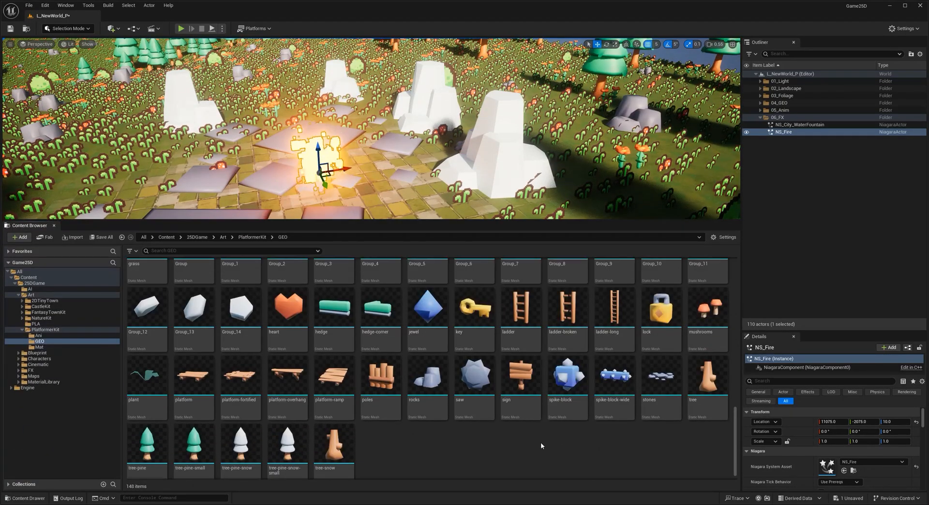
scroll(541, 446, "up", 5)
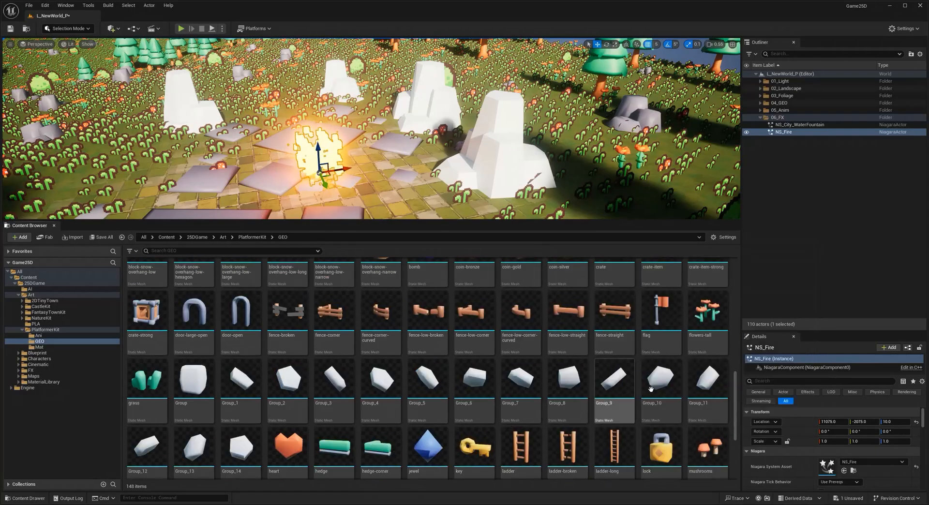
scroll(700, 385, "up", 3)
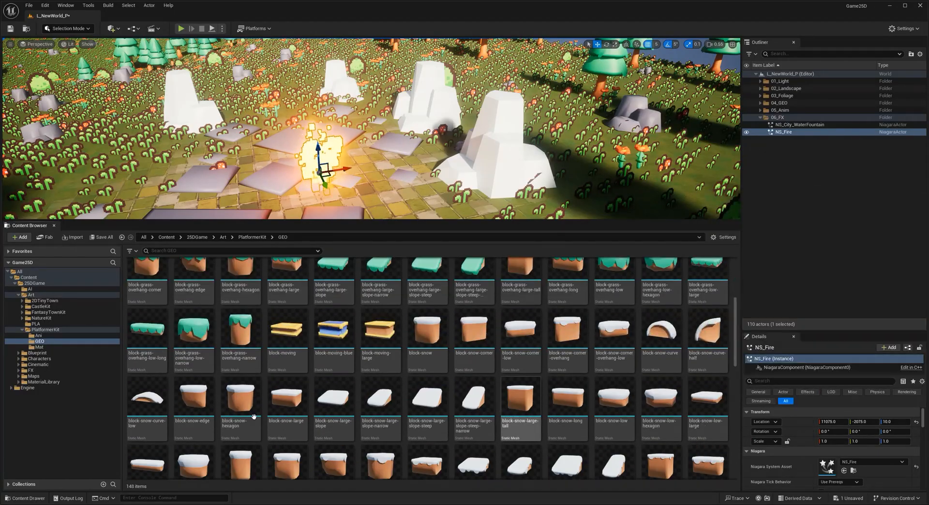
Step: Examine the NatureKit GEO meshes and recheck the FantasyTownKit GEO folder for a suitable fire prop
left_click(40, 319)
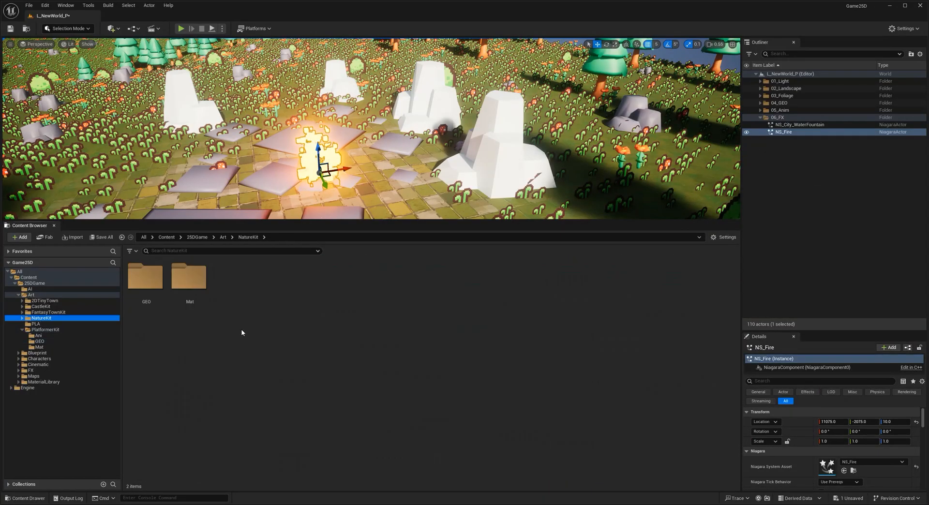
double_click(146, 283)
scroll(502, 386, "down", 10)
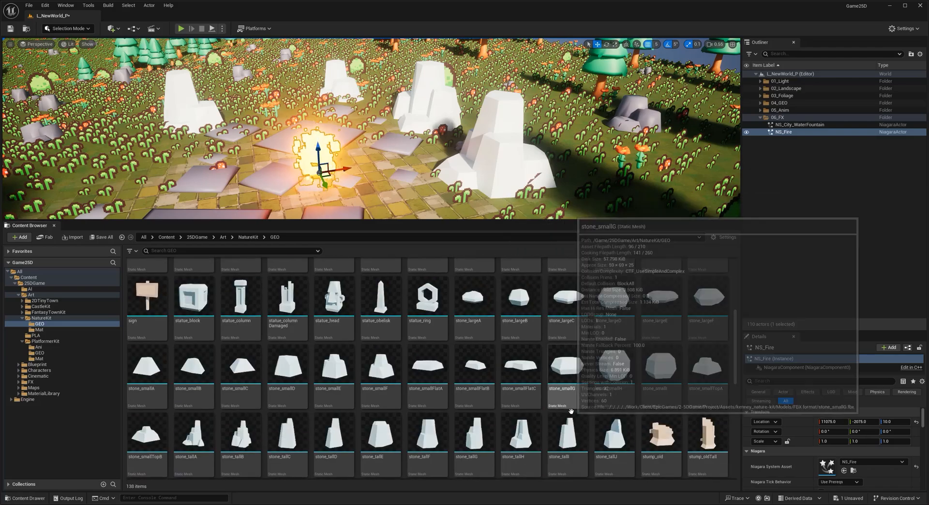
scroll(591, 422, "up", 5)
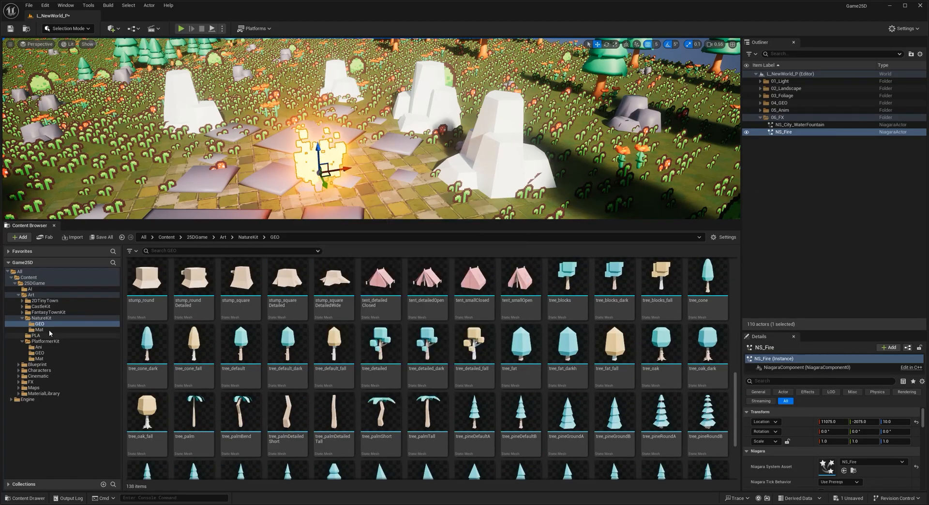
left_click(44, 313)
double_click(148, 296)
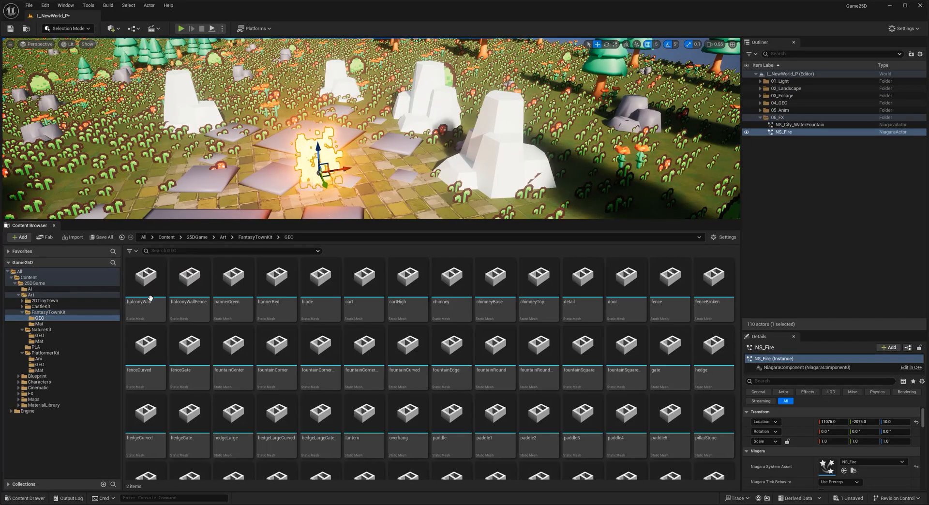
scroll(667, 406, "down", 5)
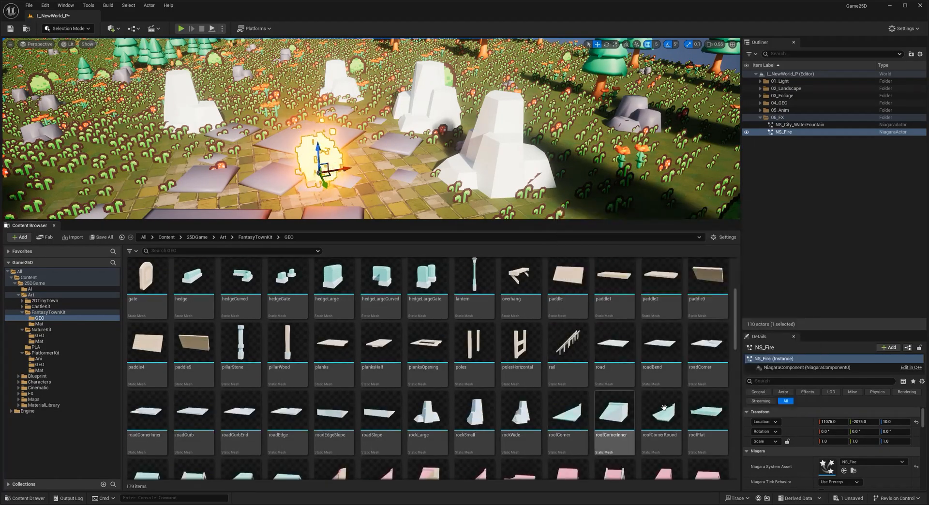
scroll(672, 407, "down", 10)
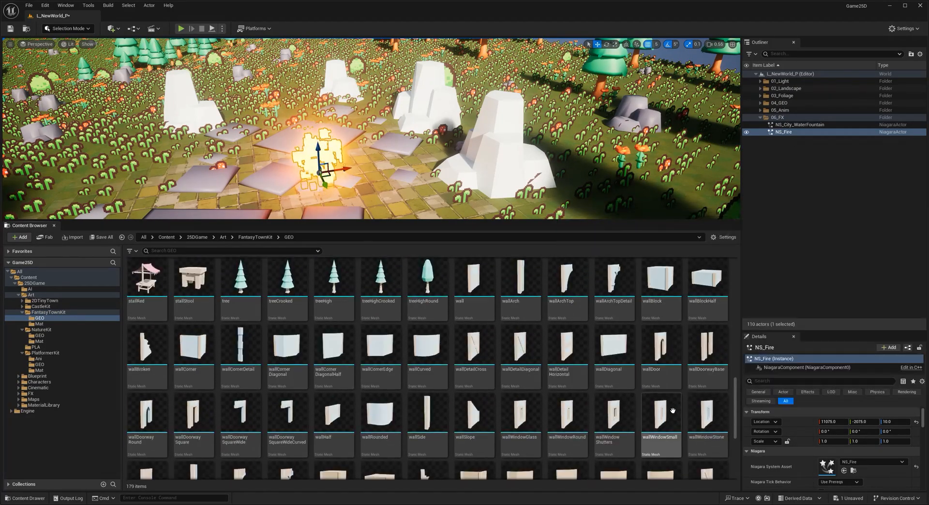
scroll(672, 410, "down", 3)
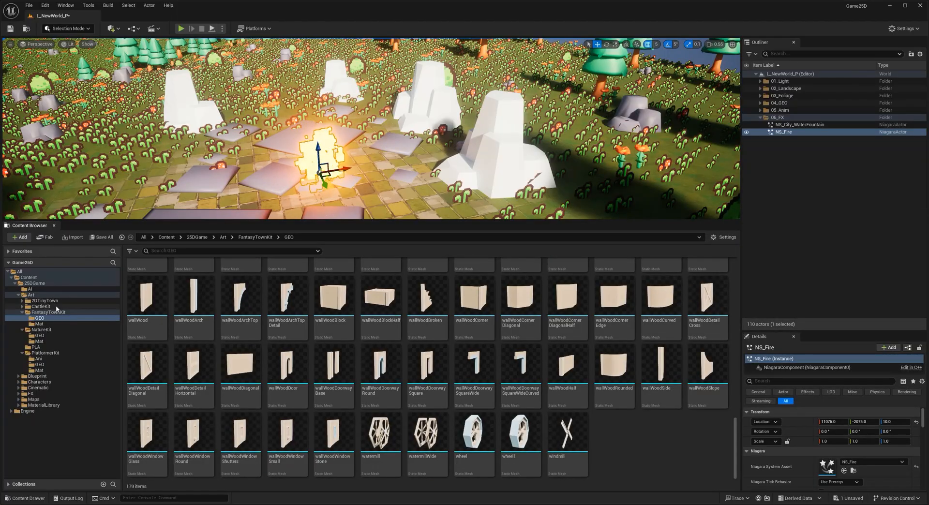
Step: Find the tree-log mesh in the CastleKit GEO folder and place it in the level at the base of the fire
left_click(41, 307)
double_click(145, 281)
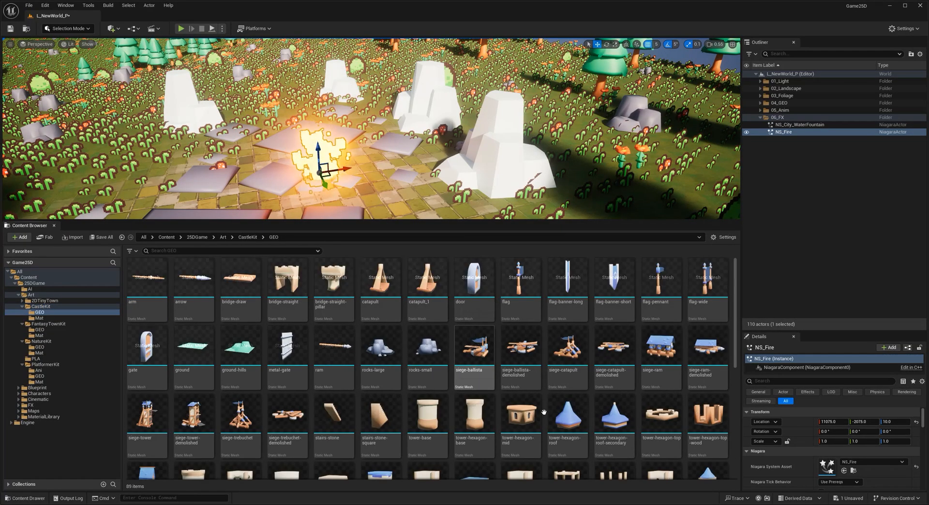
scroll(663, 402, "down", 3)
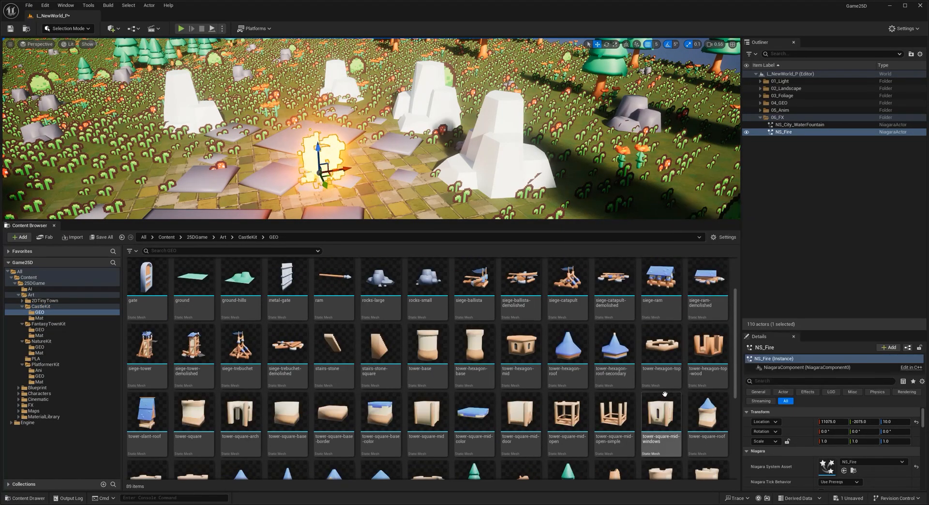
scroll(664, 397, "down", 3)
left_click(501, 306)
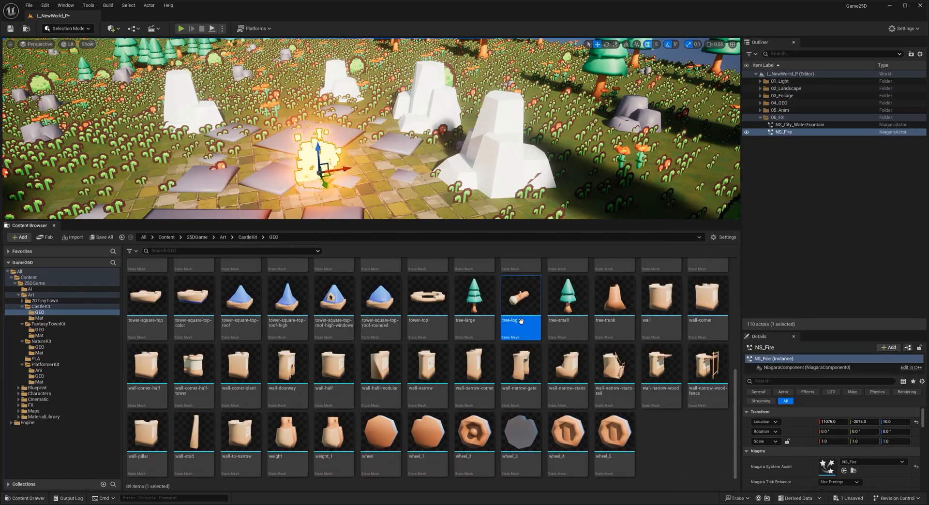
left_click_drag(324, 180, 324, 180)
Step: Duplicate the tree-log and rotate the copy 90° around Z so the two logs cross beneath the fire
right_click_drag(324, 180, 399, 184)
key("a")
mouse_move(422, 168)
left_mouse_down()
mouse_move(395, 167)
mouse_move(423, 167)
left_mouse_up()
key("e")
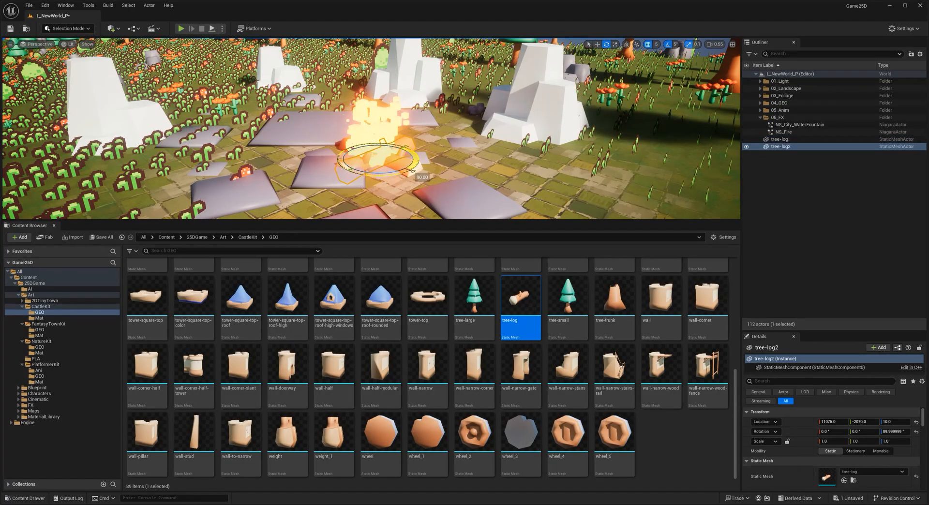
right_click_drag(449, 211, 349, 213)
key("d")
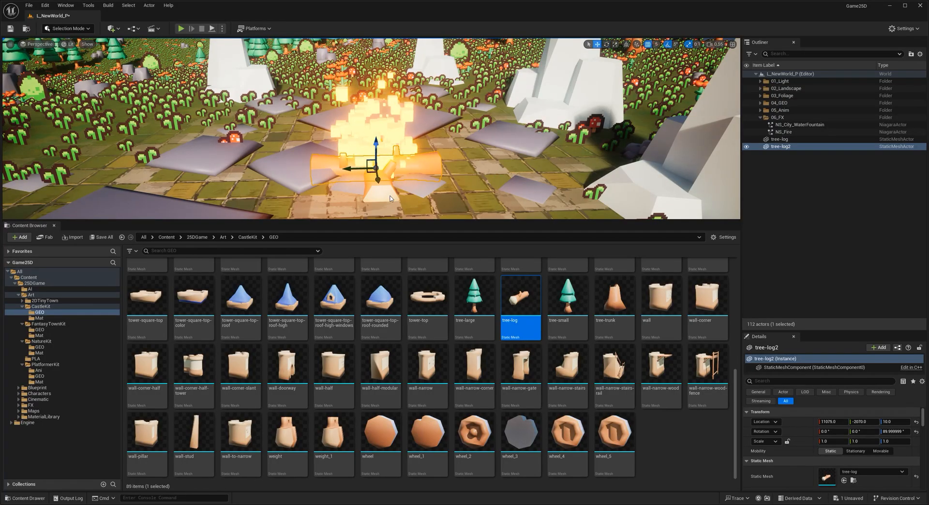
Step: Scale both crossed tree-logs beneath the fire uniformly to 0.5
left_click(391, 198, "ctrl")
scroll(787, 396, "down", 1)
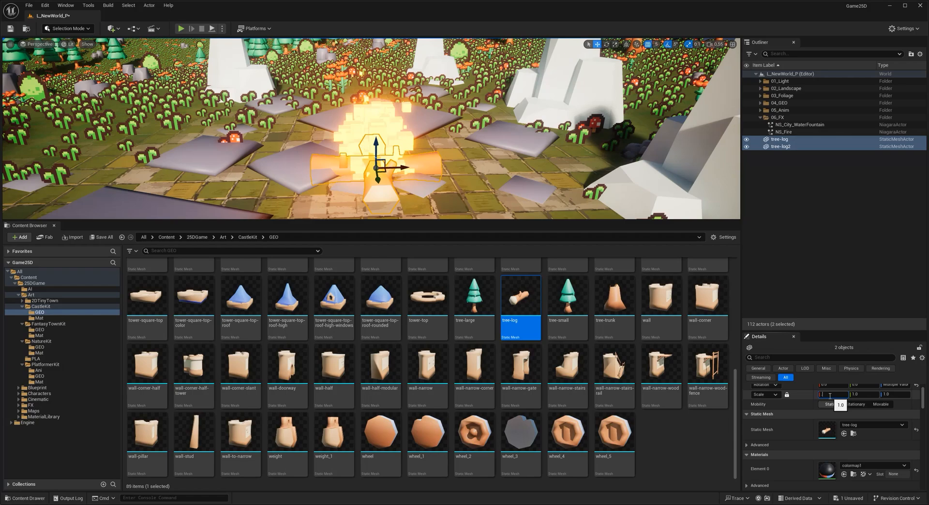
type("0.5")
key("Return")
Step: Tilt tree-log2 upward around its X axis and shift it so it leans into the fire
right_click_drag(401, 167, 402, 141)
left_click(421, 161)
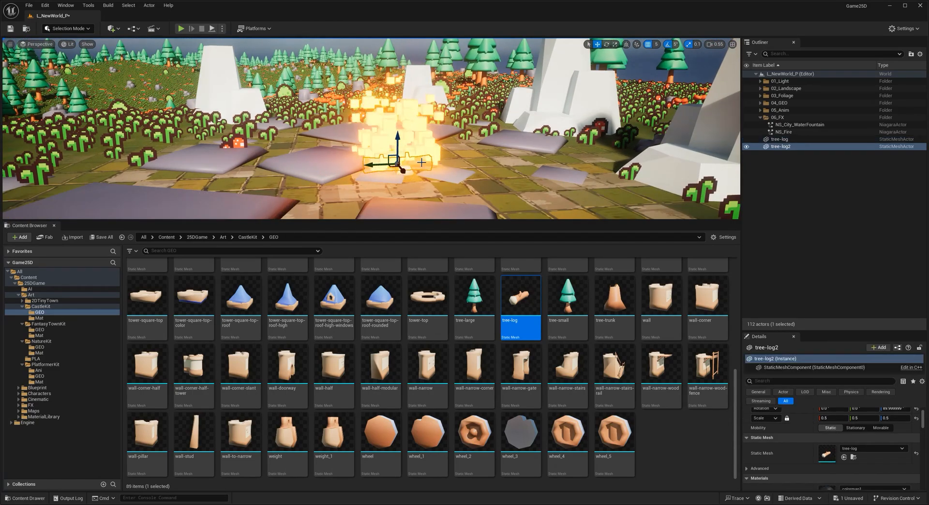
left_click_drag(379, 131, 383, 137)
key("w")
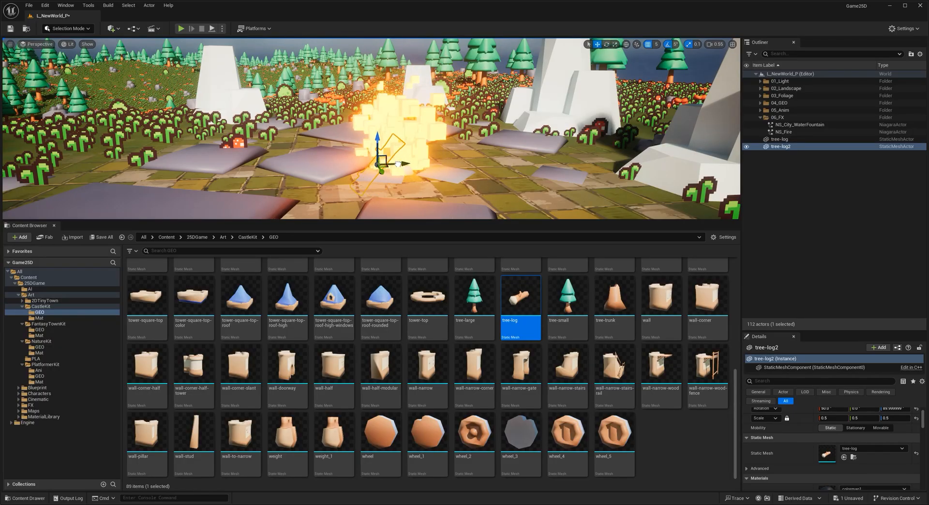
left_click(405, 170)
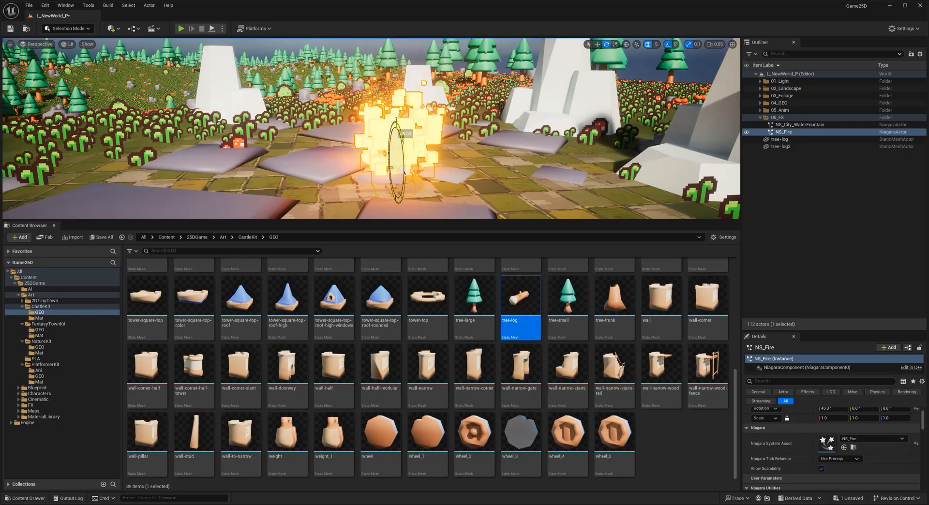
left_click_drag(404, 164, 405, 165)
mouse_move(410, 189)
right_mouse_down()
mouse_move(450, 188)
mouse_move(410, 184)
right_mouse_up()
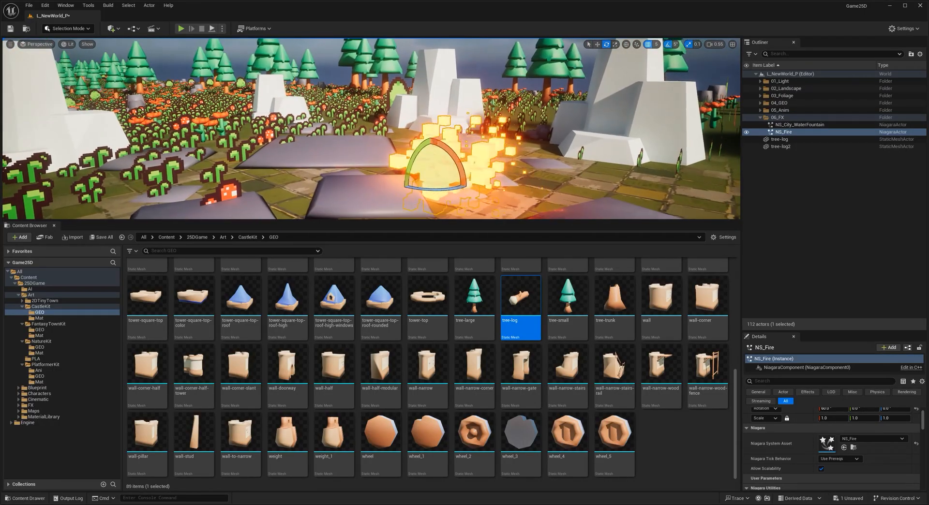
Step: Tilt tree-log upward against tree-log2 and duplicate both leaning logs with the copies turned around the fire to form a four-log pile
left_click(784, 147)
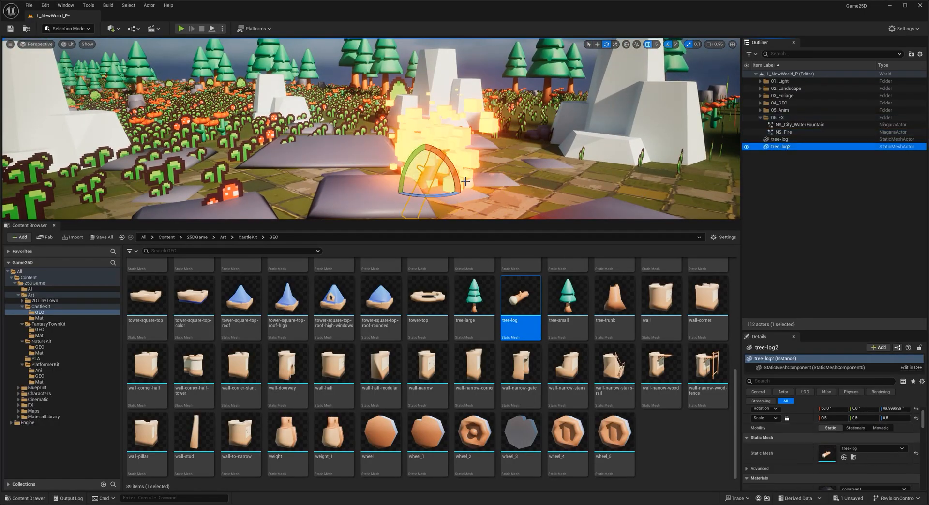
left_click(783, 140)
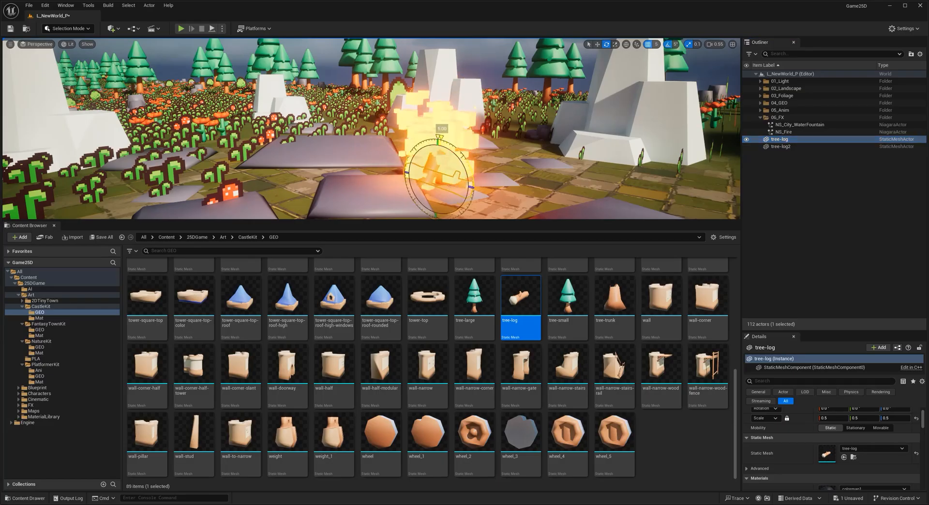
left_click_drag(454, 176, 456, 178)
right_click_drag(456, 179, 484, 186)
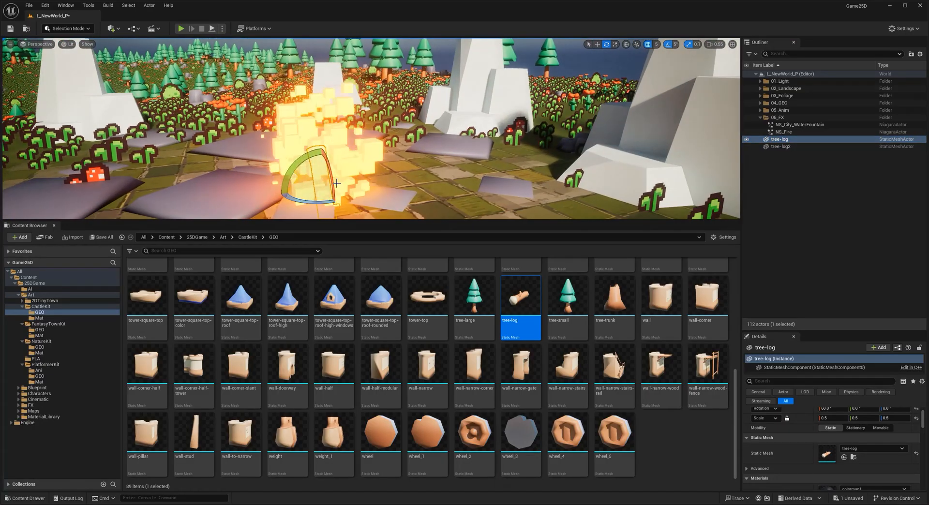
left_click(784, 147, "ctrl")
left_click_drag(285, 206, 337, 187, "alt")
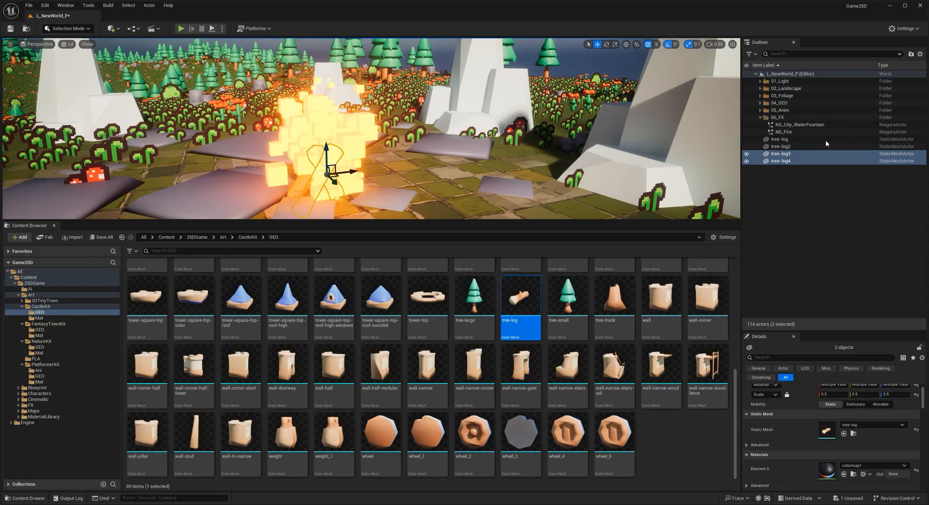
Step: Move the four tree-logs into the 06_FX folder and group them with NS_Fire in a new subfolder named Fire
left_click(785, 132)
left_click(785, 140)
left_click(787, 160, "shift")
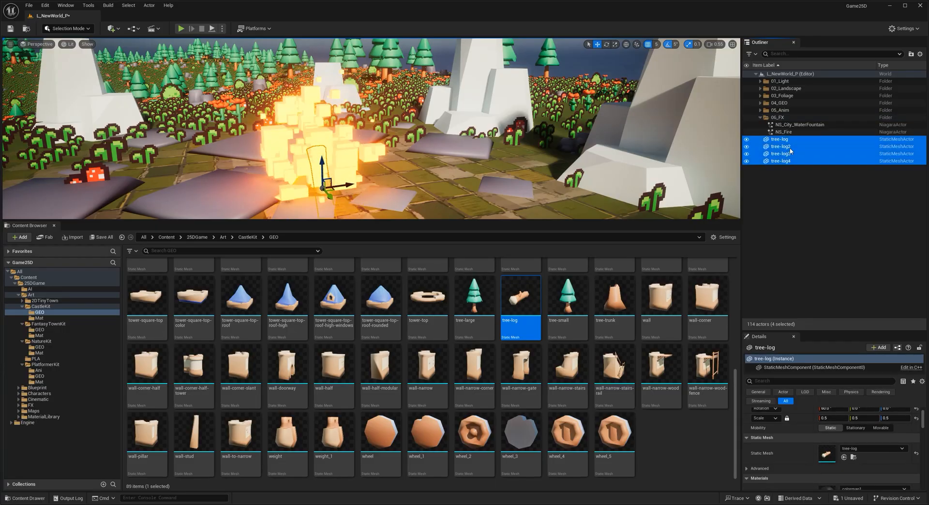
left_click_drag(785, 138, 778, 117)
left_click(788, 132, "ctrl")
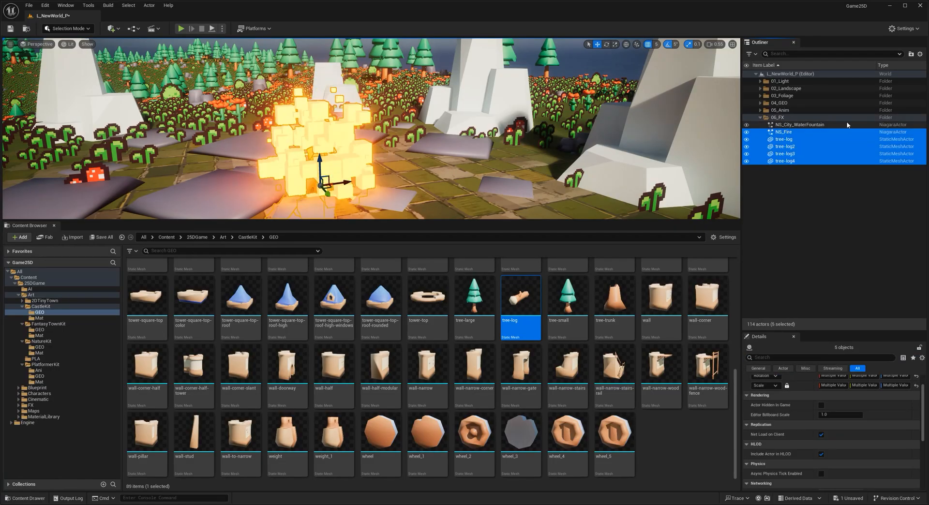
left_click(911, 54)
type("Fire")
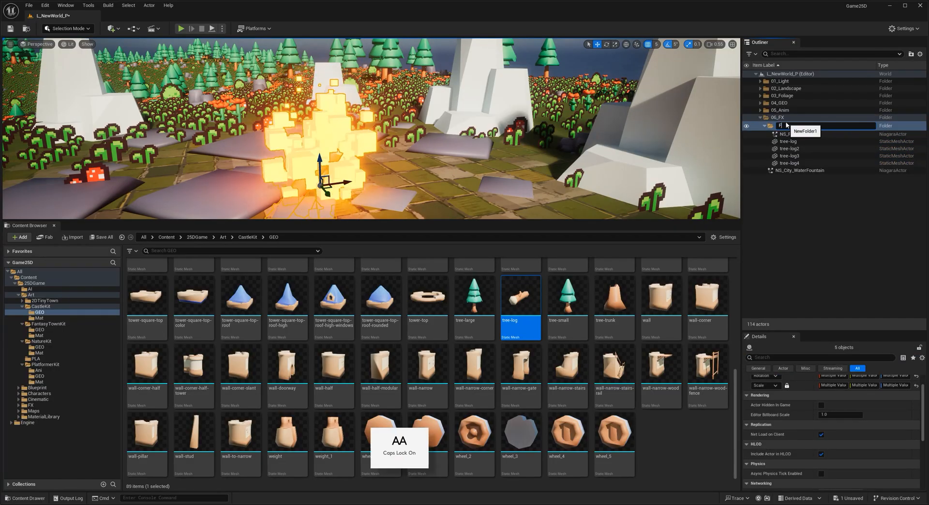
key("Return")
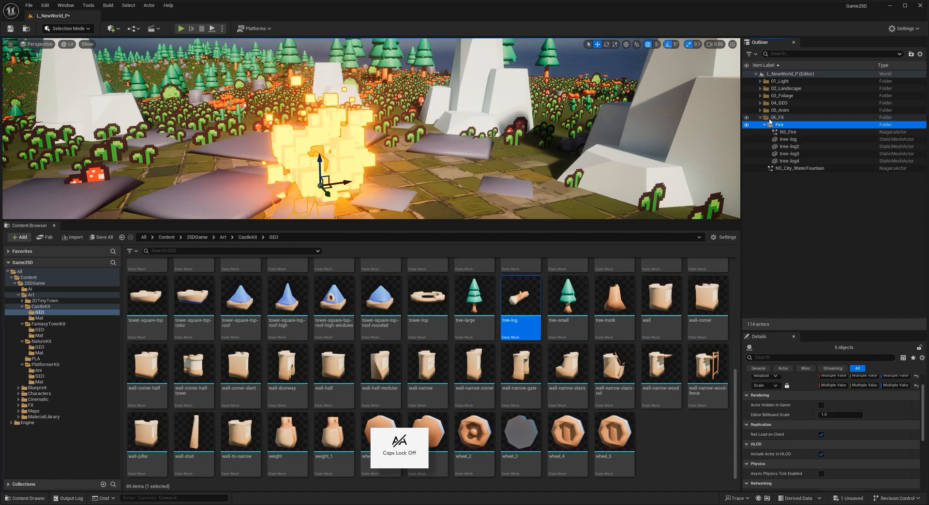
Step: Raise the NS_Fire effect within the log pile to a Z location of 25
left_click(794, 132)
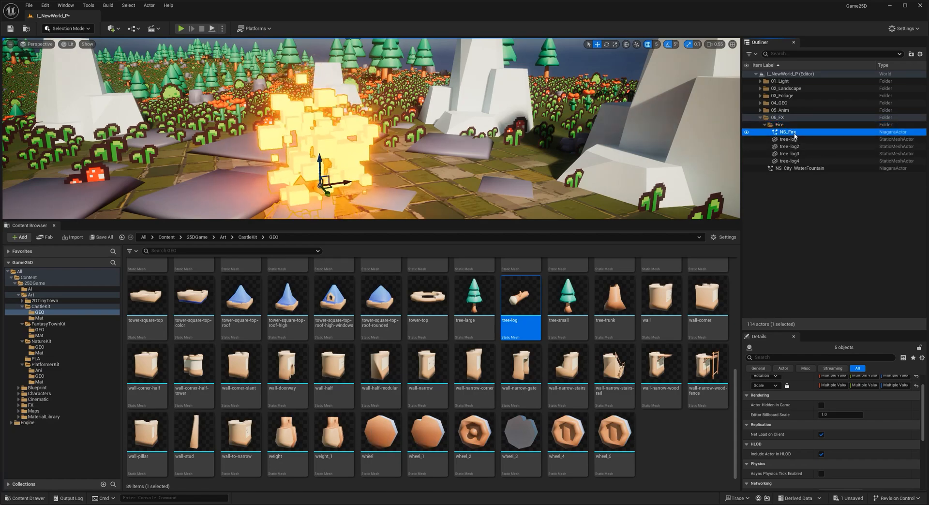
mouse_move(314, 165)
right_mouse_down()
mouse_move(305, 154)
mouse_move(314, 167)
right_mouse_up()
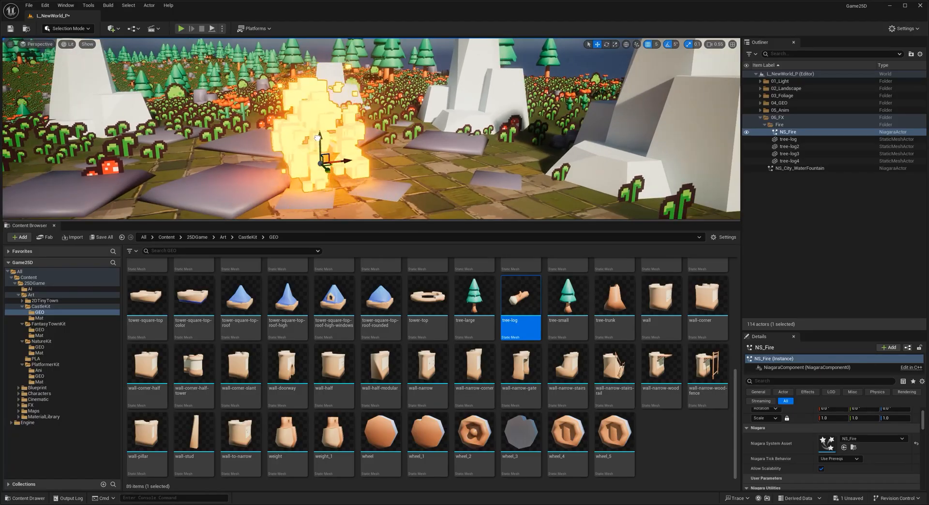
mouse_move(361, 150)
right_mouse_down()
mouse_move(411, 145)
mouse_move(350, 145)
mouse_move(368, 145)
right_mouse_up()
Step: Adjust the rotation of the first tree-log in the pile and clear the selection
left_click(379, 152)
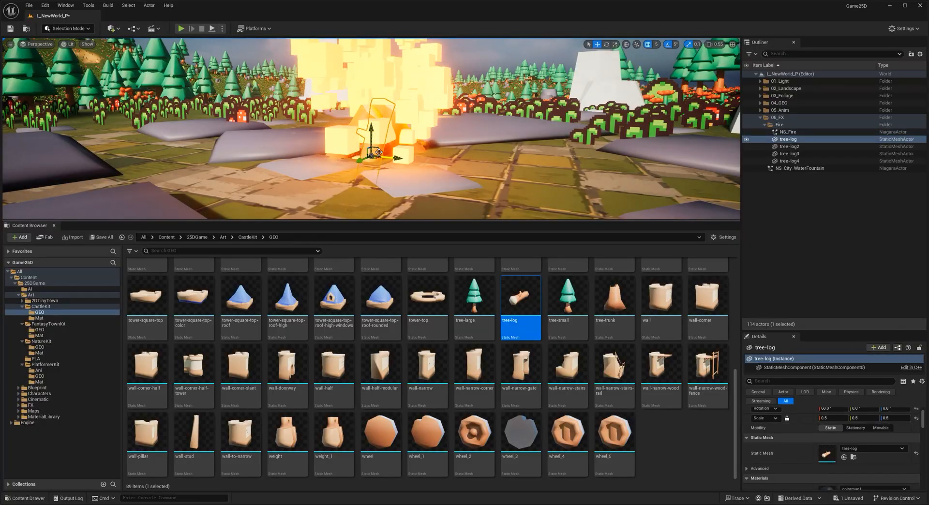
key("e")
left_click_drag(412, 164, 447, 161)
right_click_drag(447, 161, 421, 216)
key("Escape")
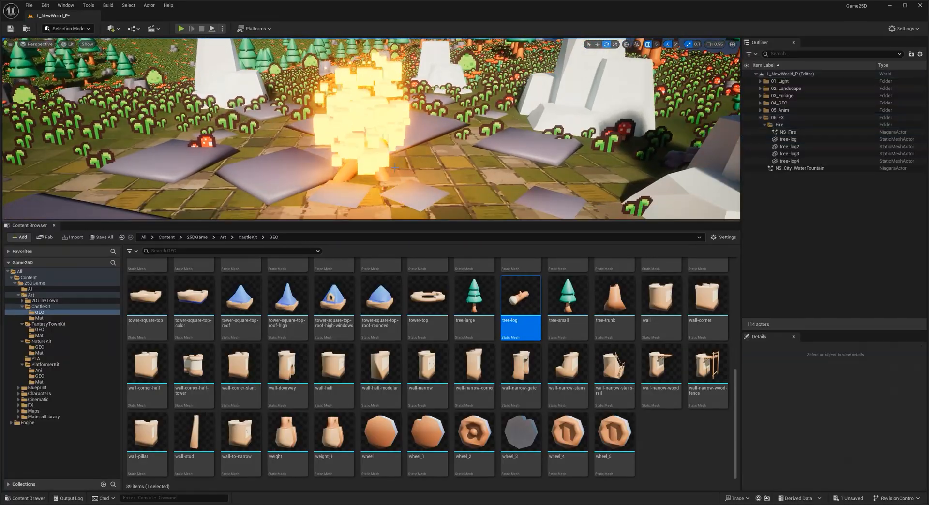
Step: Open the NS_Fire system for editing and set the Shape Location sphere radius to 10
left_click(787, 131)
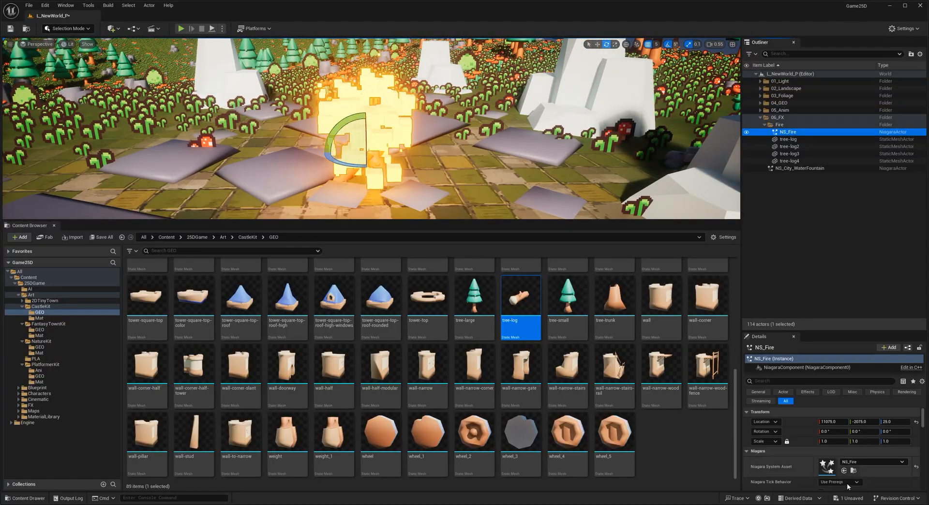
double_click(826, 466)
right_click_drag(300, 110, 356, 106)
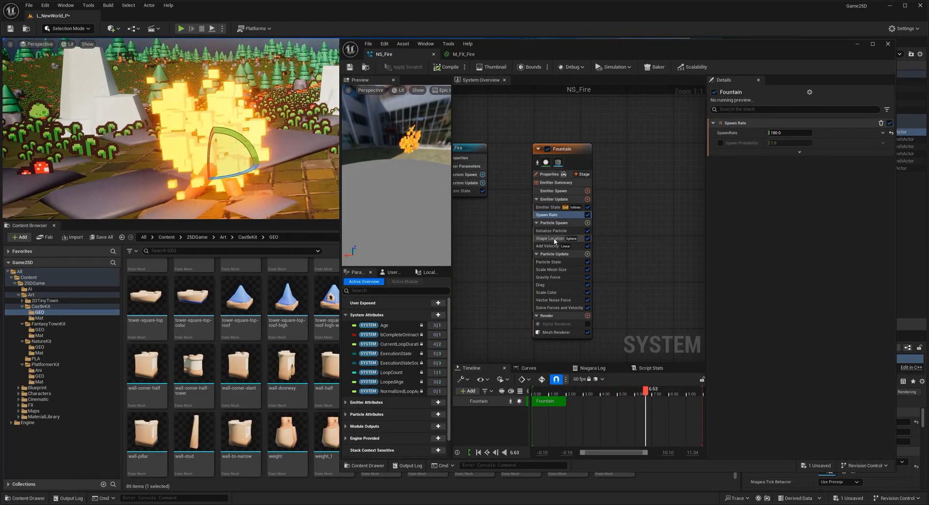
left_click(551, 238)
left_click(787, 162)
type("10")
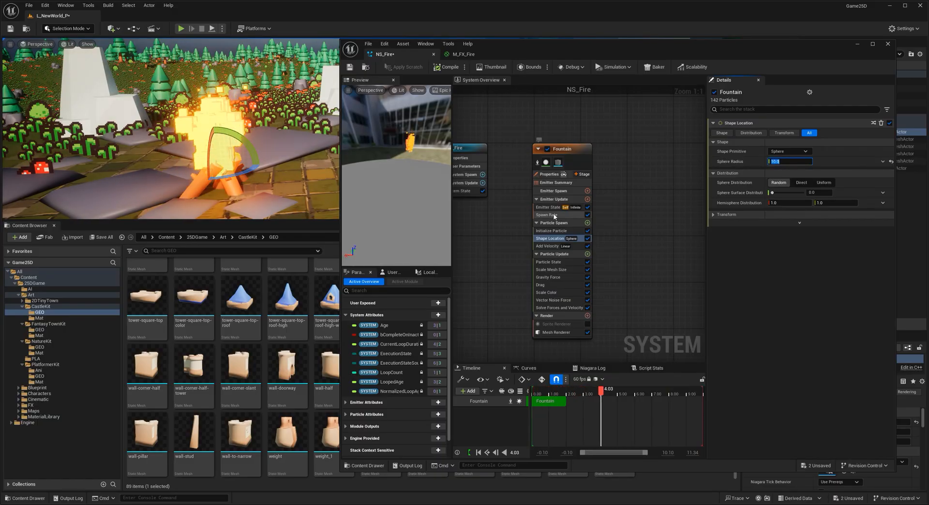
Step: Set the emitter's spawn rate to 90 and the Add Velocity minimum Z to 25
left_click(555, 216)
left_click(797, 132)
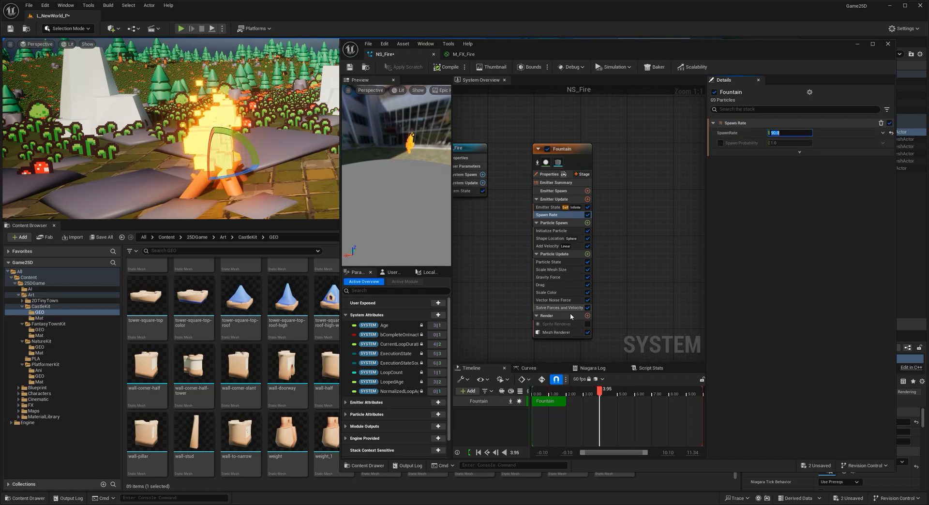
left_click(550, 247)
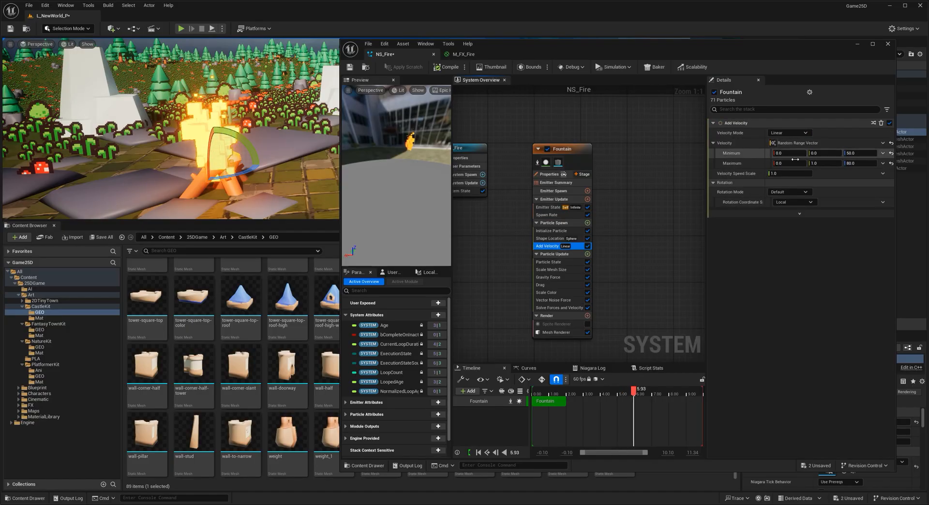
left_click(873, 163)
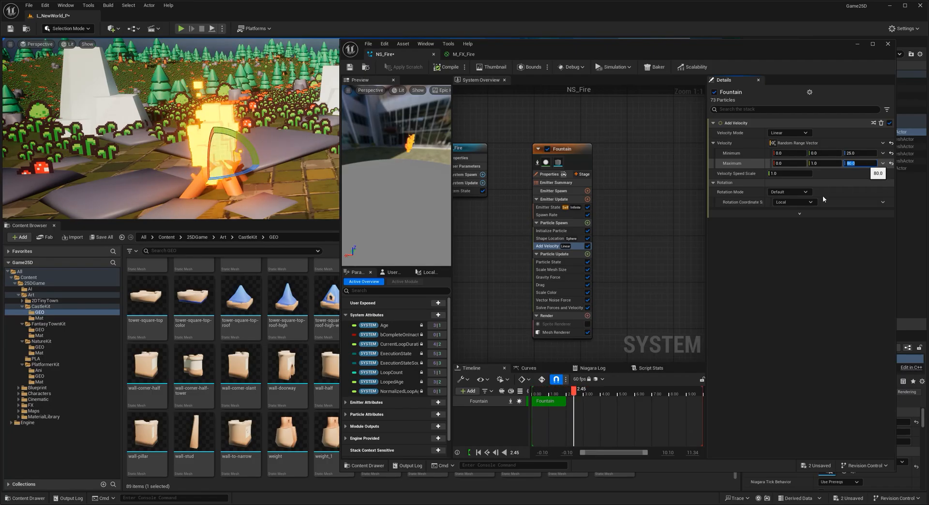
Step: Add a Curl Noise Force module to Particle Update with noise strength about 80.8 and noise frequency about 49.3
left_click(587, 254)
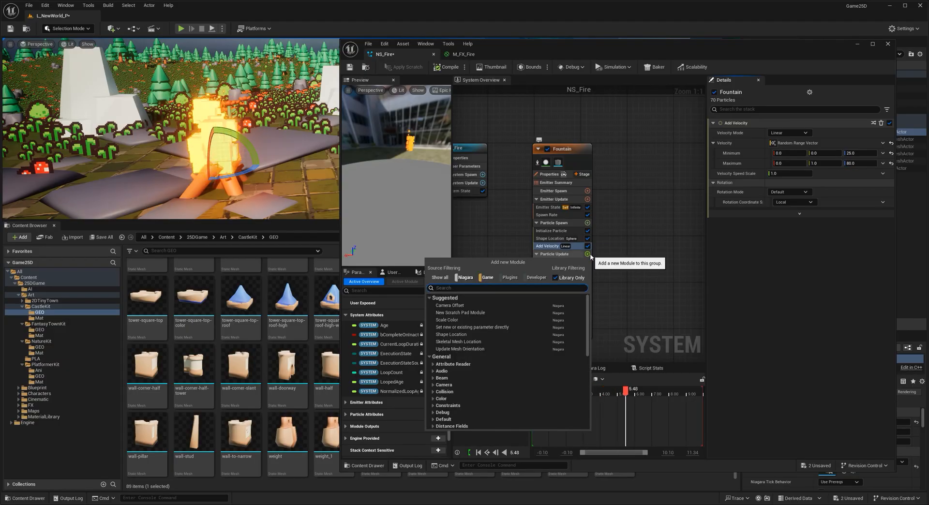
type("curl")
key("Return")
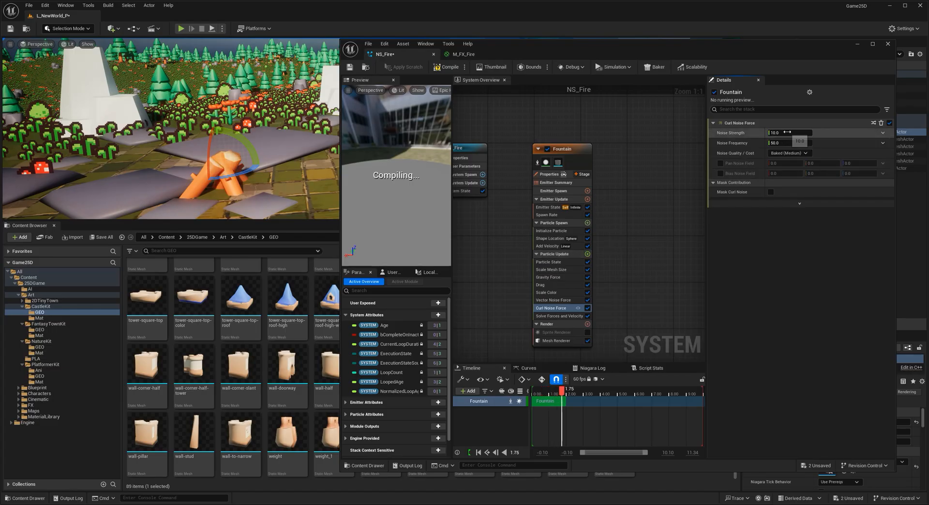
left_click_drag(784, 134, 793, 134)
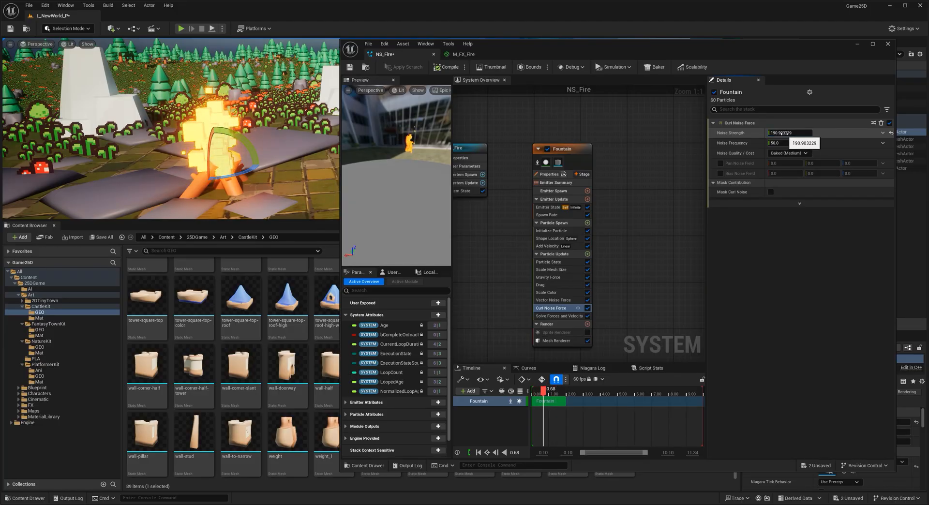
left_click_drag(793, 144, 795, 143)
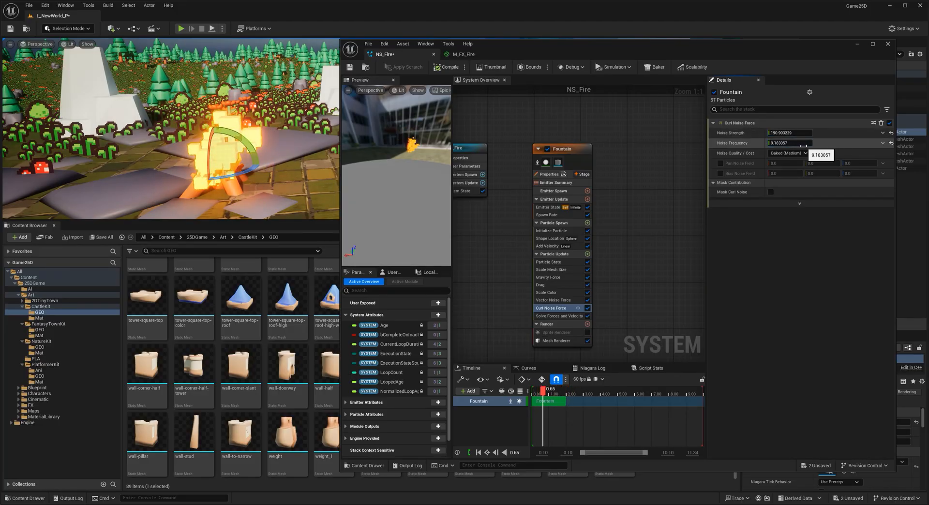
left_click_drag(803, 146, 805, 145)
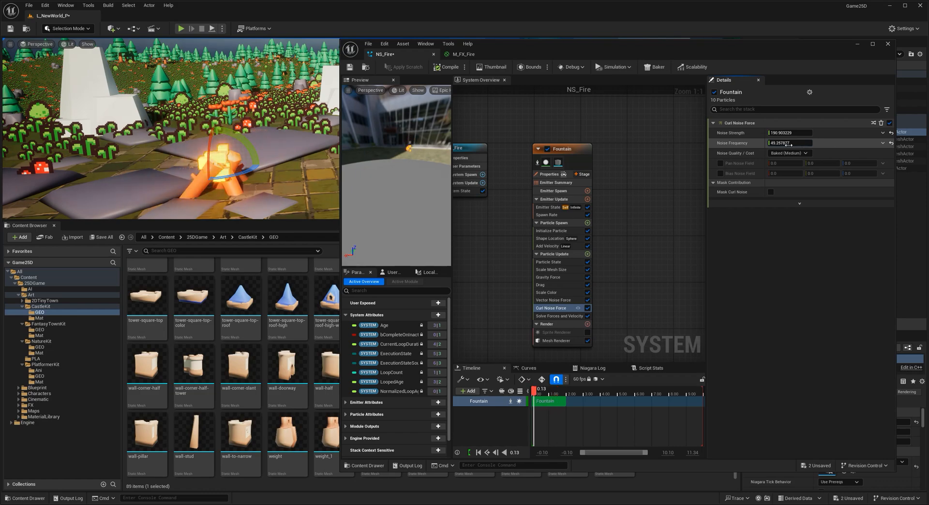
left_click_drag(782, 132, 794, 131)
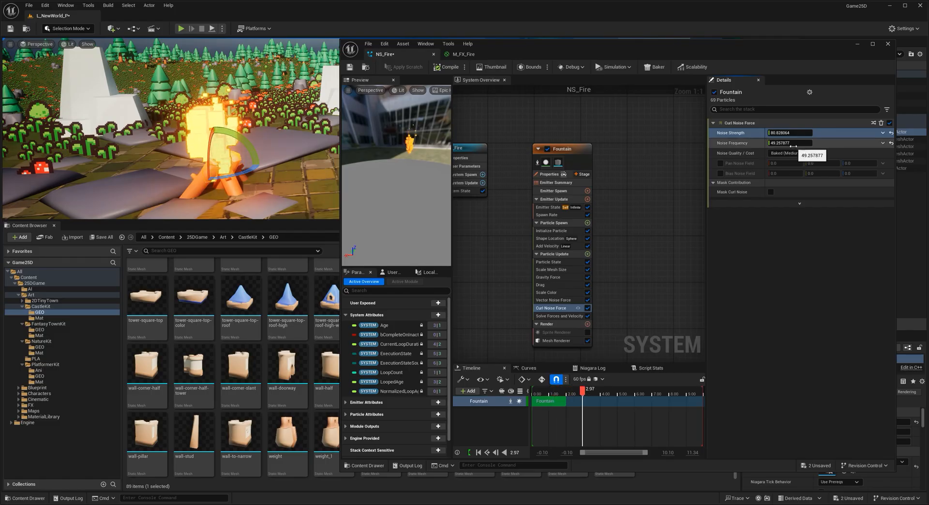
Step: Save the NS_Fire Niagara system
left_click(468, 166)
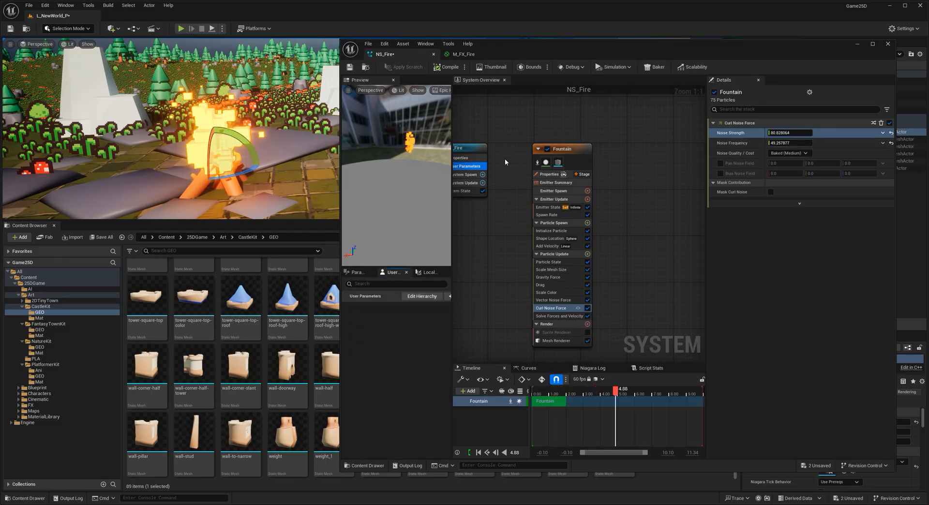
right_click_drag(493, 138, 465, 128)
left_click(351, 68)
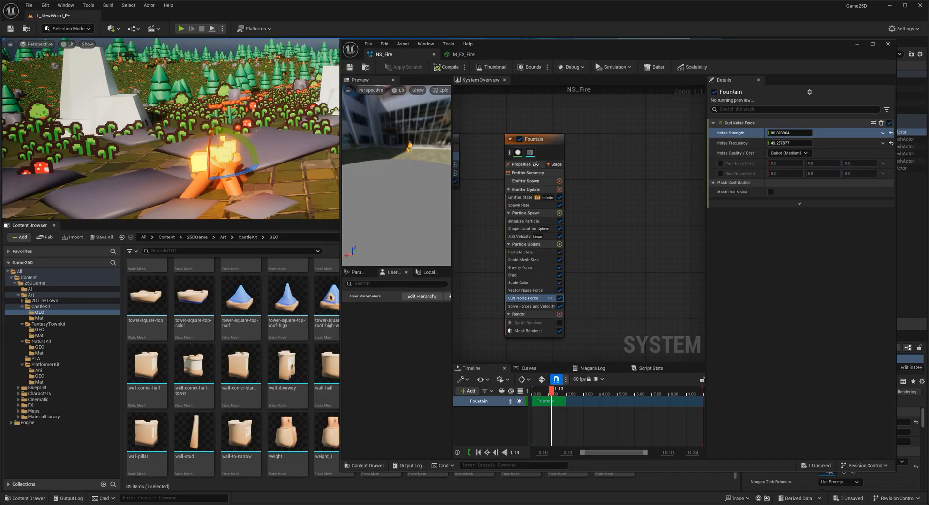
Step: Rename the Fountain emitter to 3DFire
right_click_drag(611, 243, 596, 218)
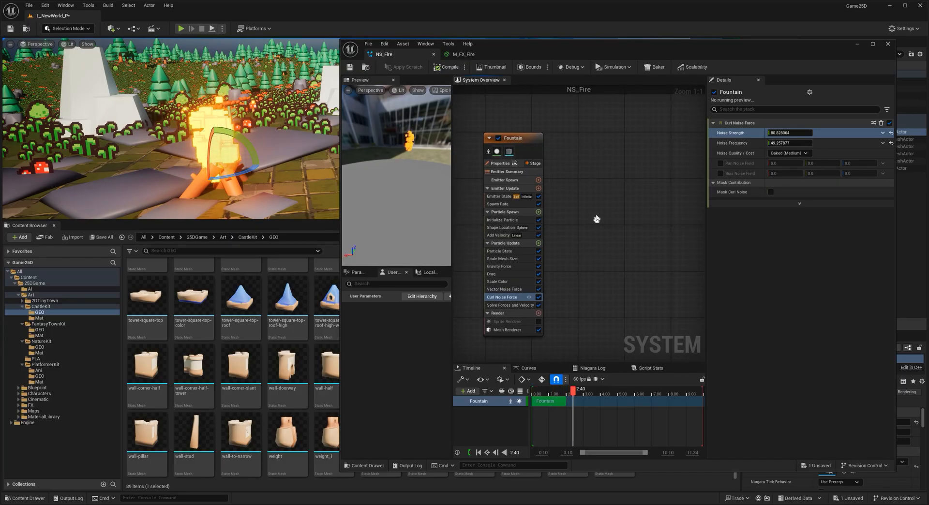
left_click(536, 139)
double_click(738, 91)
key("Caps_Lock")
type("3D")
key("Caps_Lock")
type("Fire")
key("Return")
Step: Add a second emitter to the NS_Fire system based on the Fountain template
right_click_drag(633, 139, 585, 146)
left_click(565, 152)
key("e")
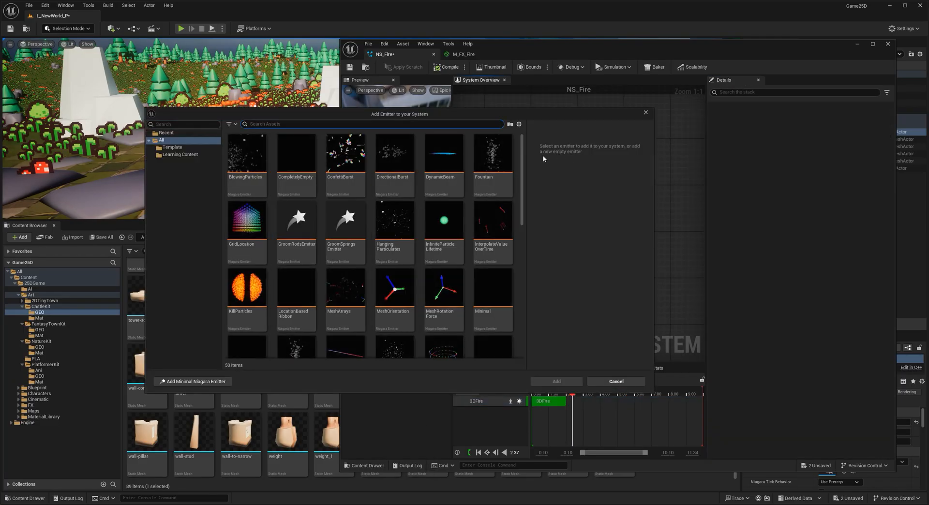
left_click(492, 160)
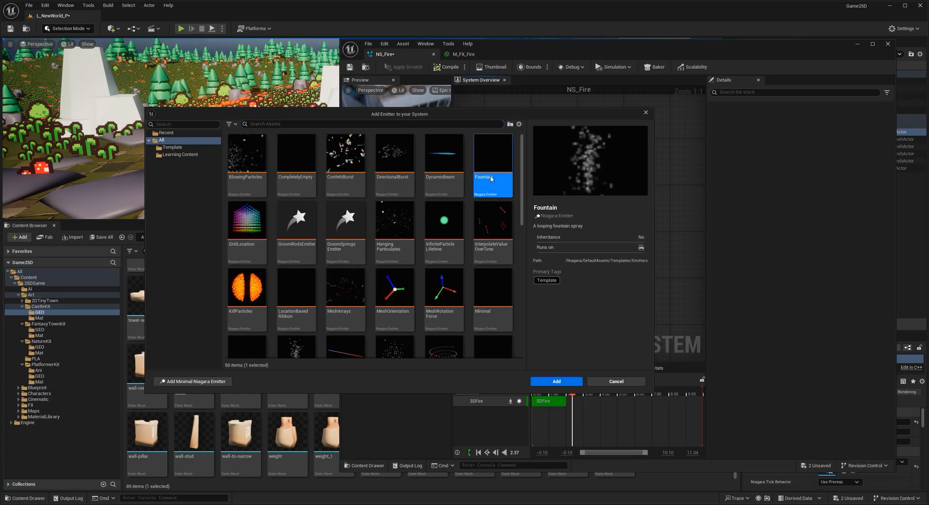
left_click(556, 382)
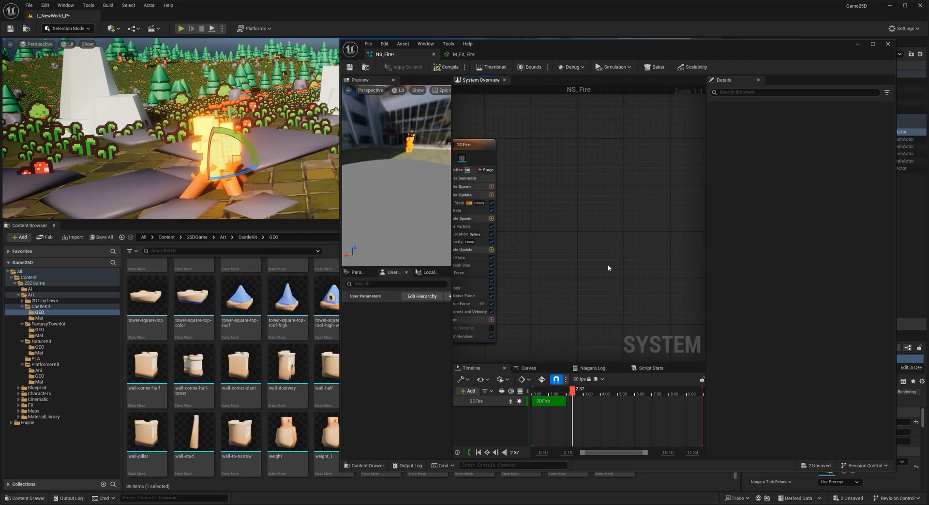
Step: In the Fountain emitter's Scale Color module, drive Scale RGB with Make Vector from Linear Color RGB
right_click_drag(579, 207, 569, 190)
right_click_drag(533, 218, 555, 213)
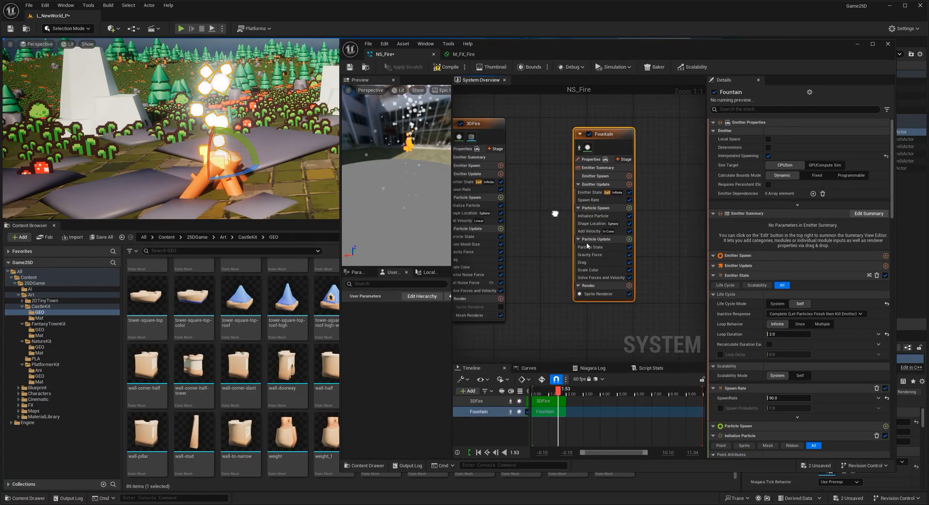
left_click(589, 270)
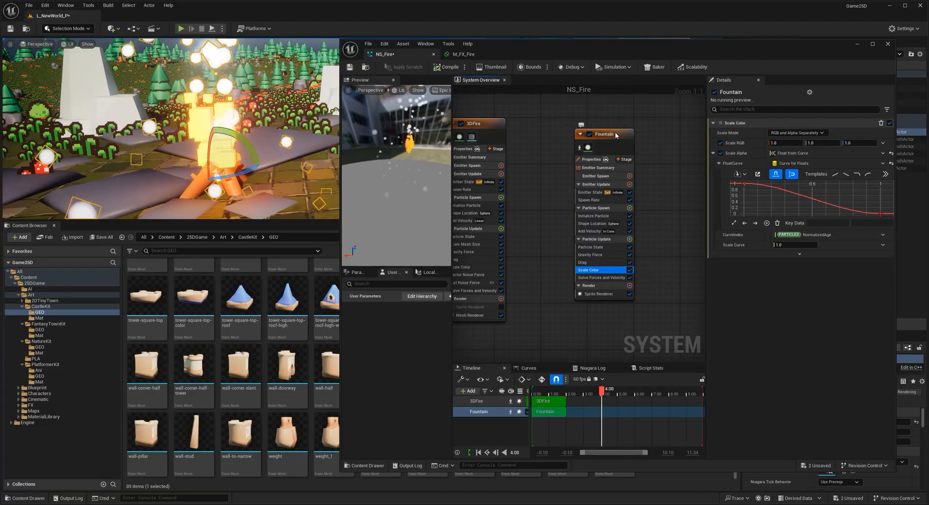
left_click_drag(615, 134, 600, 135)
left_click(581, 272)
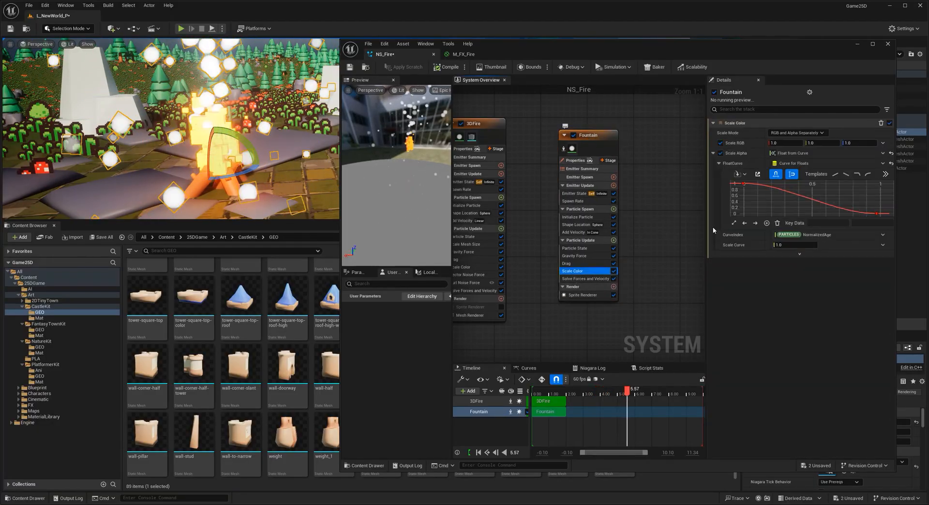
left_click(882, 143)
type("linear")
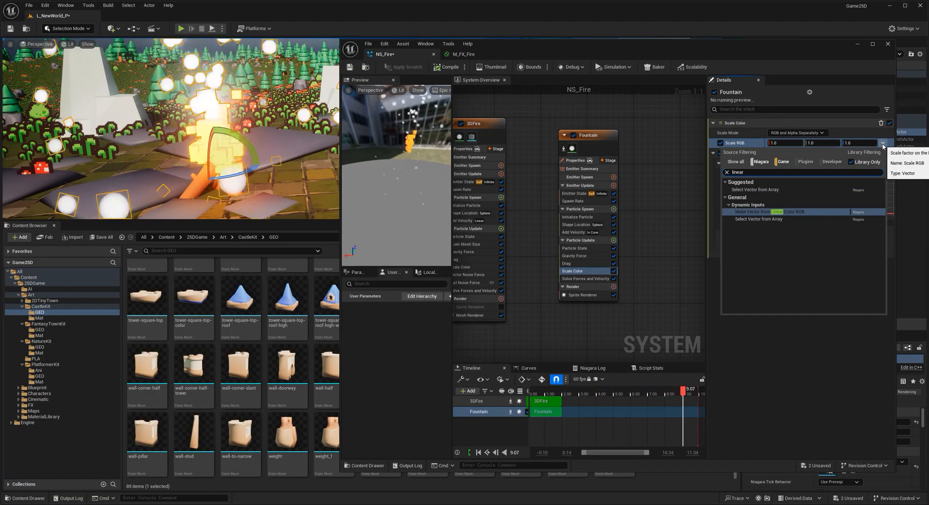
key("Return")
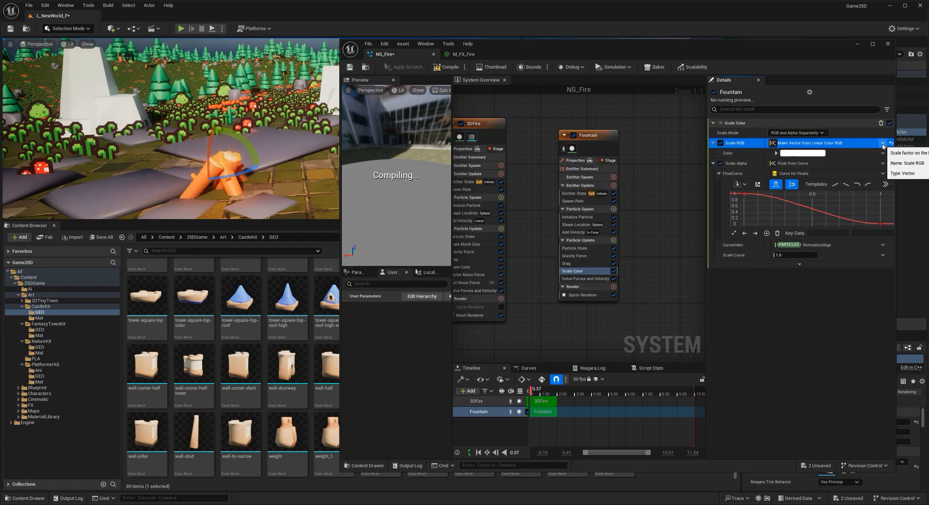
Step: Feed the Color input of Scale RGB with a Color from Curve dynamic input
left_click(882, 153)
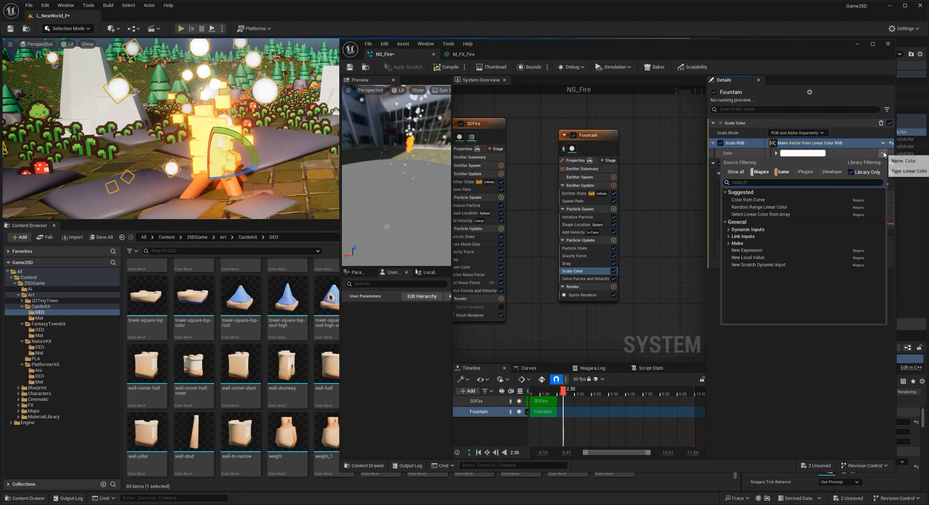
type("cur")
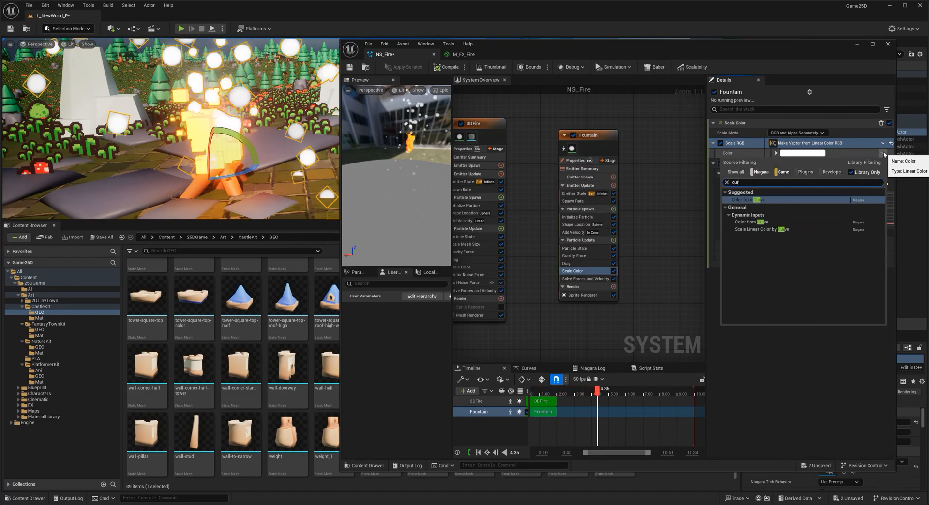
left_click(815, 198)
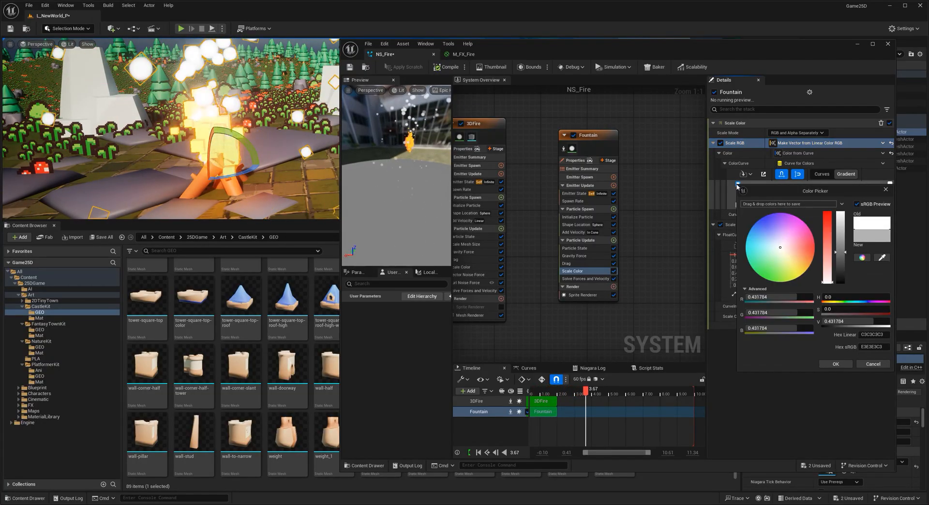
Step: Set the start color of the Scale RGB gradient to a saturated red
double_click(737, 184)
left_click_drag(799, 267, 834, 245)
left_click(837, 363)
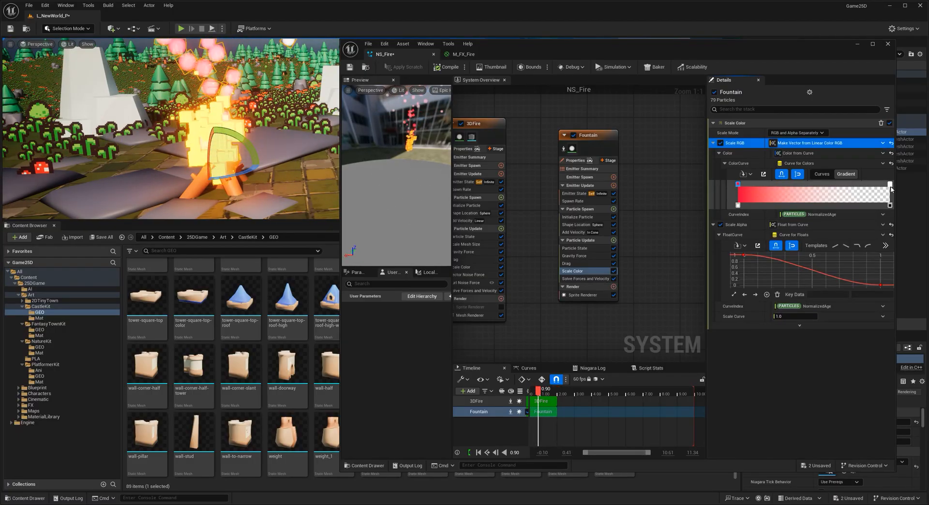
Step: Set the gradient's end color to orange and delete the transparent alpha key at its end
double_click(890, 186)
left_click_drag(915, 192, 637, 196)
left_click_drag(673, 262, 683, 270)
left_click(712, 370)
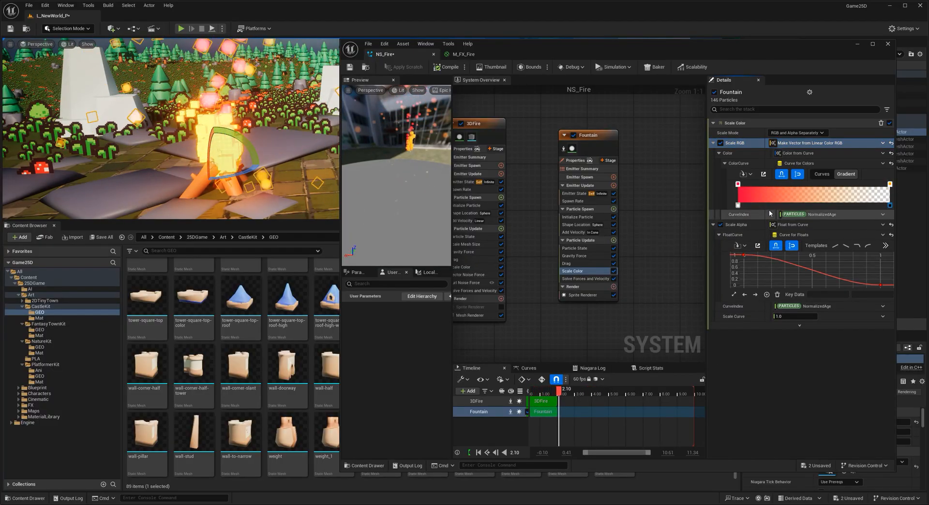
key("Delete")
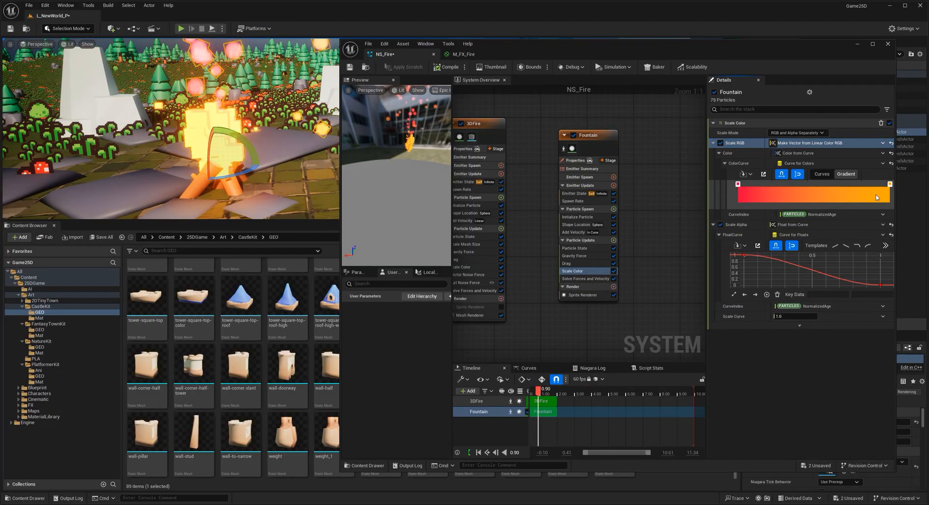
Step: Brighten the gradient's red start color by setting its color value (V) to 1.5
double_click(738, 185)
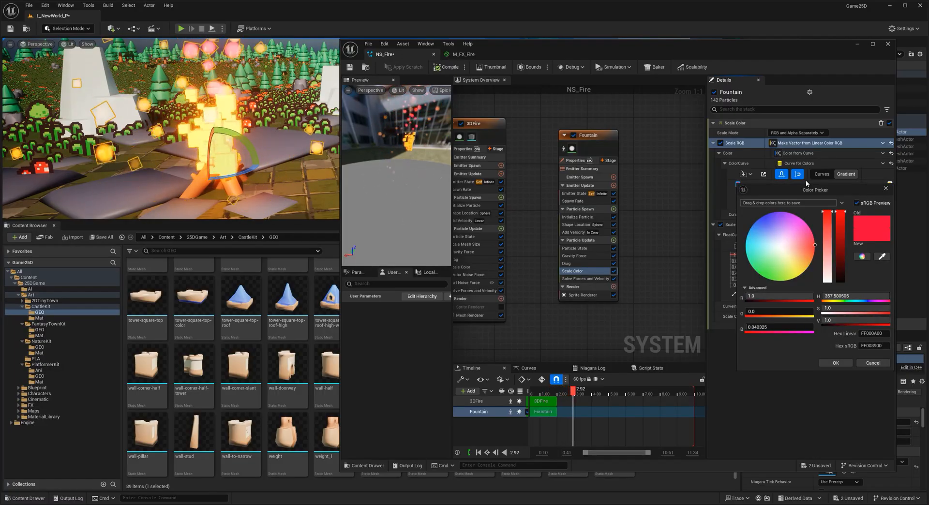
left_click_drag(821, 190, 775, 194)
left_click(793, 324)
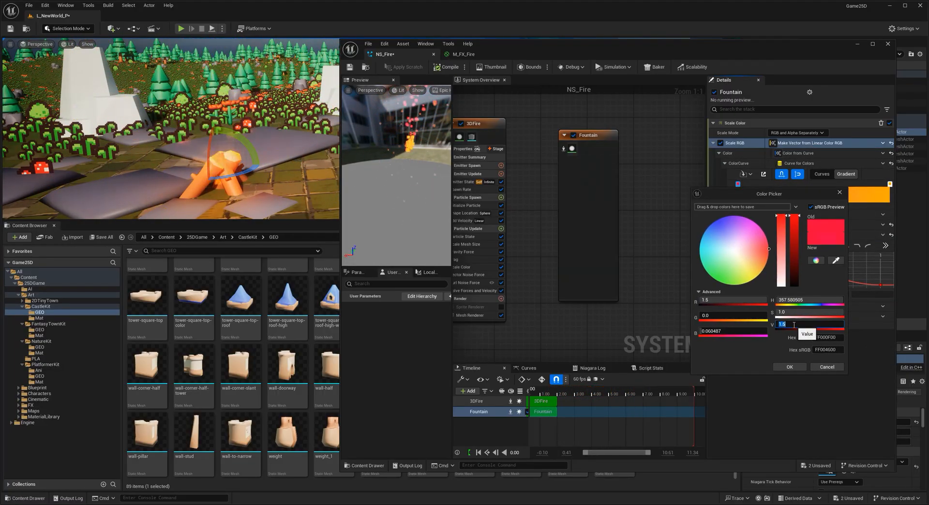
left_click(793, 368)
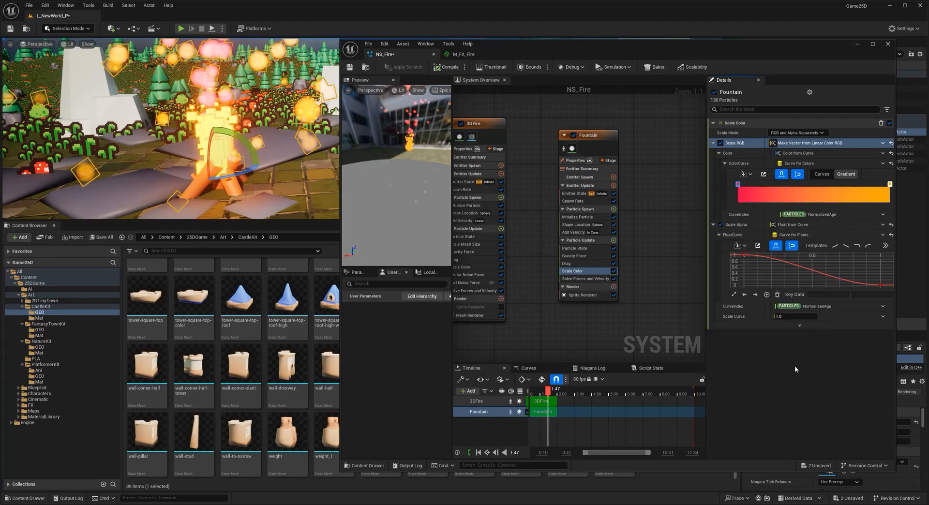
Step: Raise the color value (V) of the gradient's orange end key to make it brighter
double_click(890, 183)
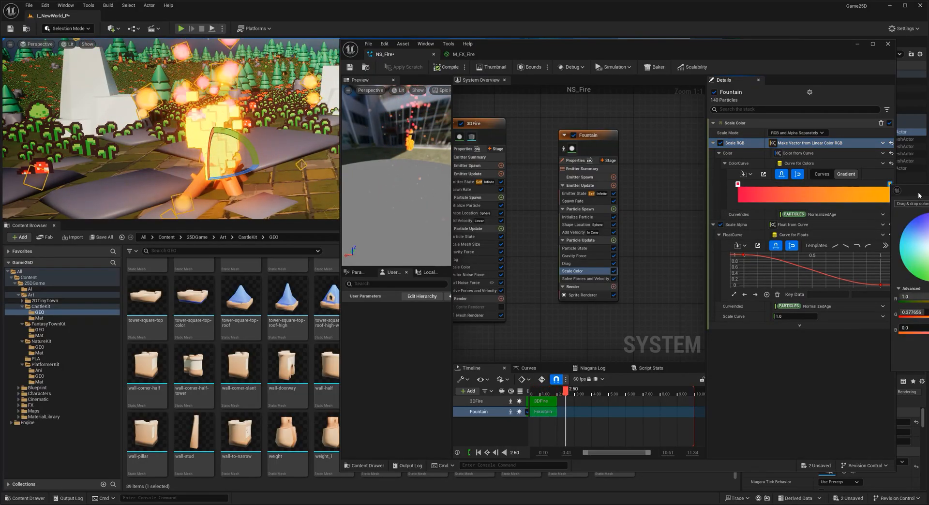
left_click(836, 321)
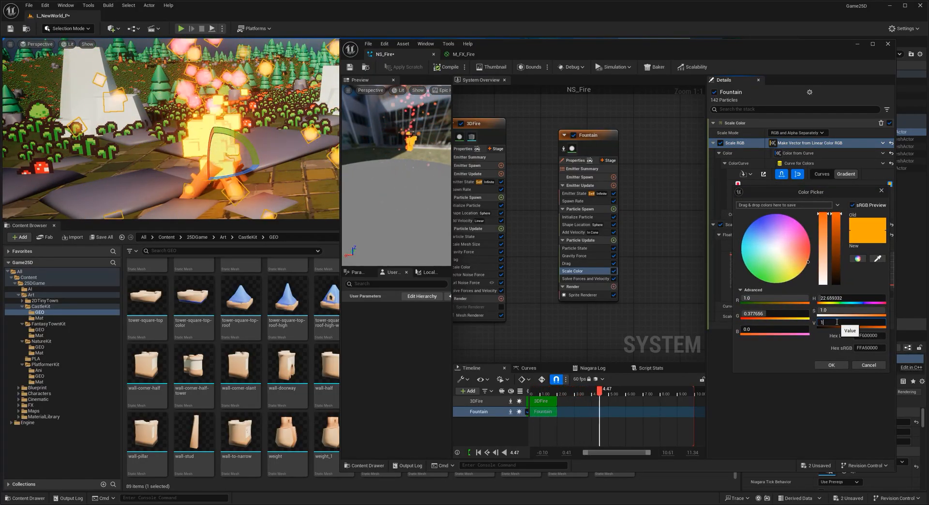
left_click(831, 365)
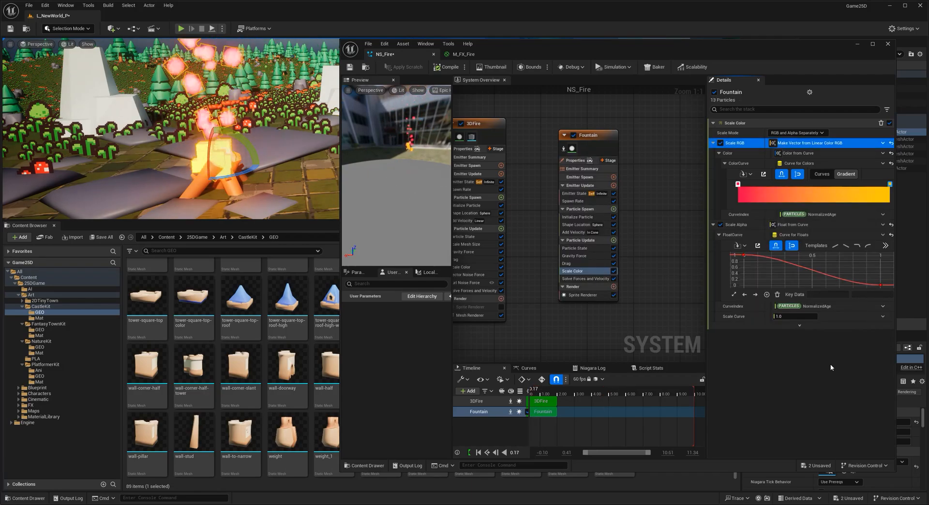
Step: In the Fountain's Initialize Particle module, use a Direct Set lifetime of 0.5 and a random uniform sprite size from 1.5 to 3.0
left_click(577, 217)
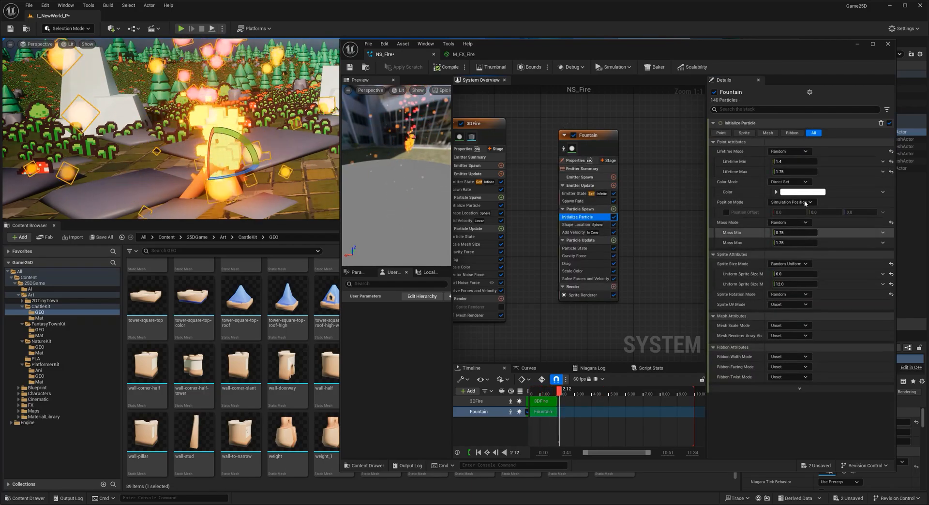
left_click(795, 274)
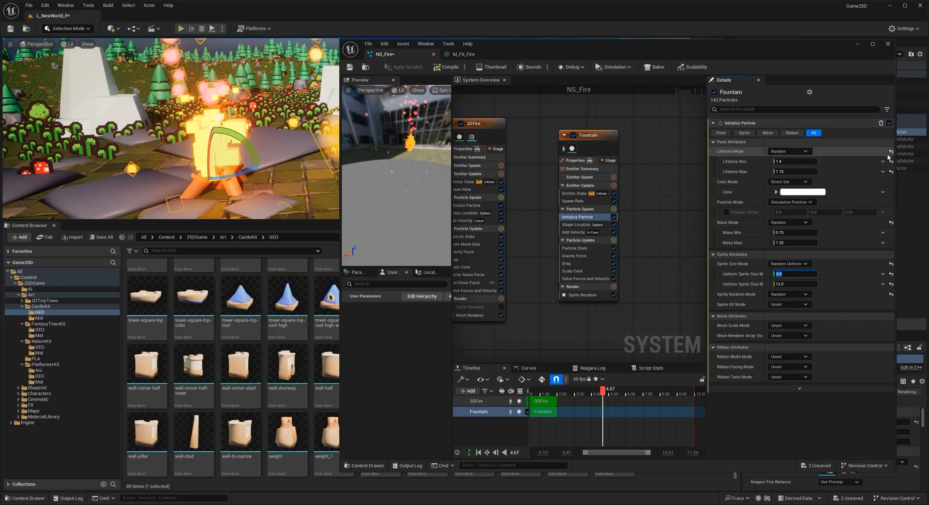
left_click(810, 151)
left_click(787, 163)
left_click(800, 161)
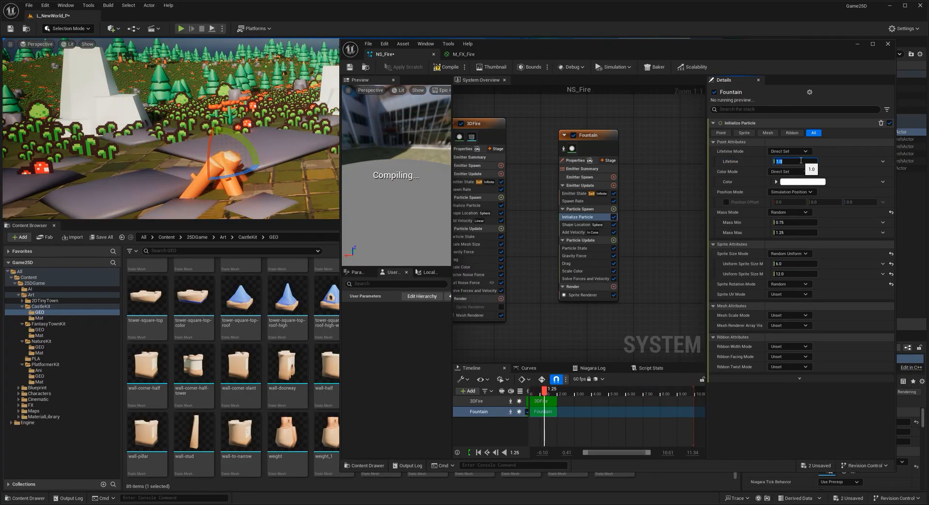
type("0.1")
key("Return")
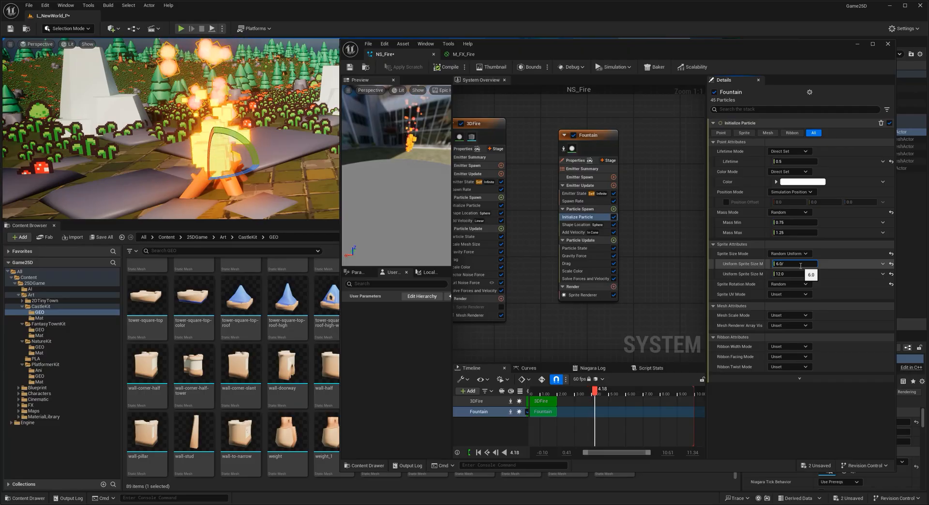
left_click(803, 274)
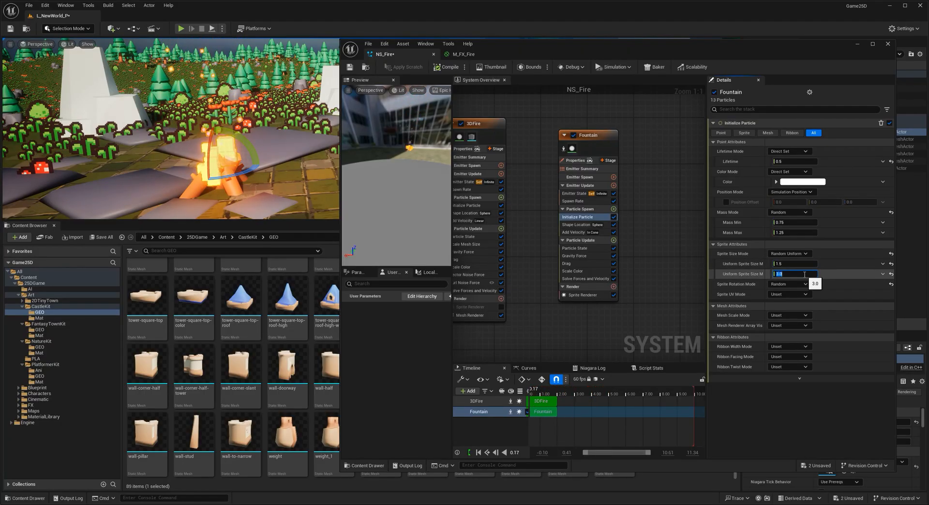
left_click(657, 284)
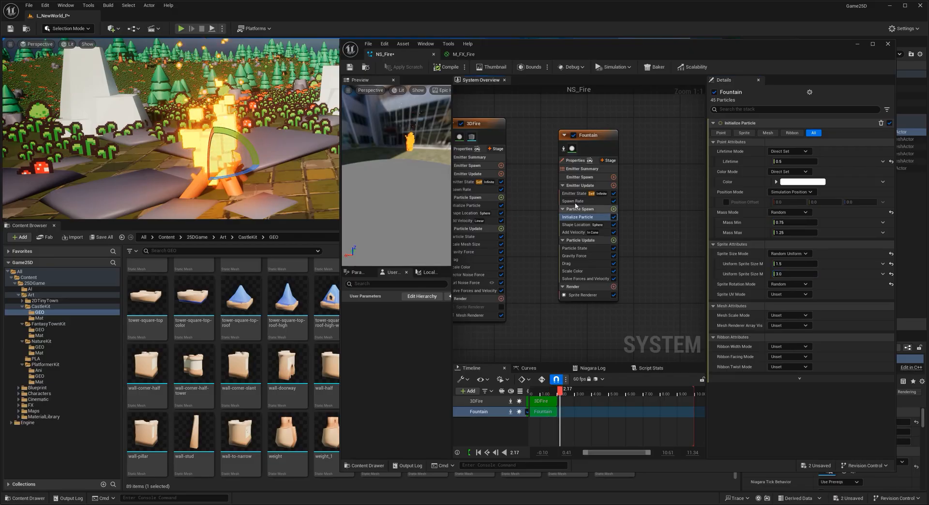
Step: Divide the Fountain's Add Velocity speed range by 6, giving a minimum of about 83.33 and a maximum of about 141.67
left_click(576, 232)
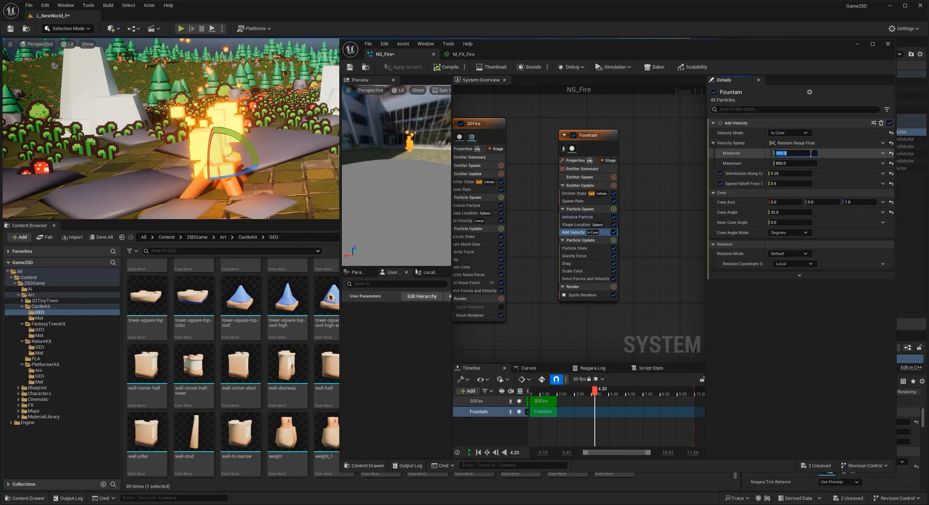
type("/")
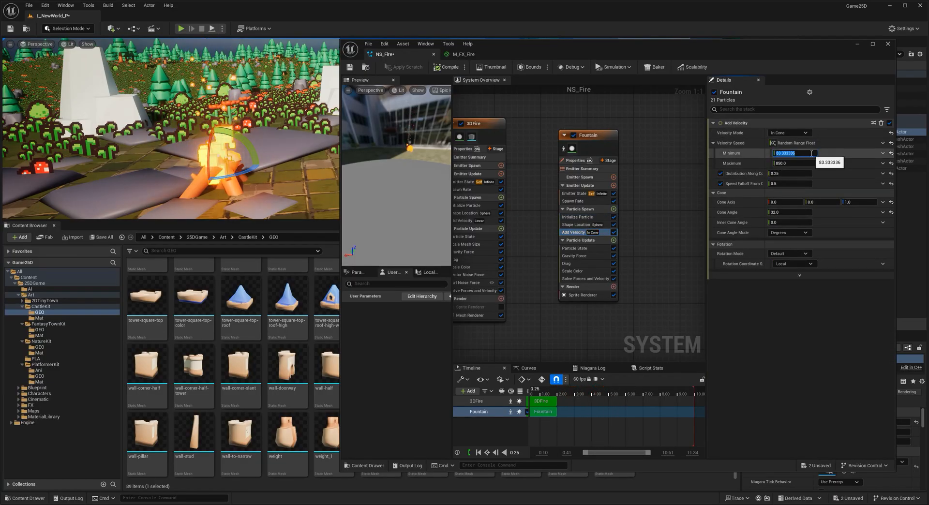
key("Tab")
type("/6")
key("Return")
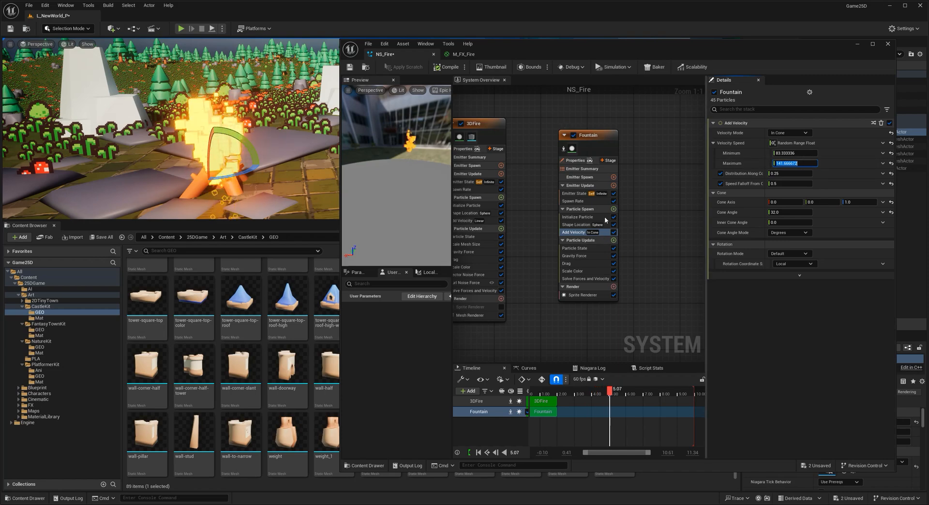
Step: Set the sphere radius of the Fountain's Shape Location to about 22.7
left_click(577, 225)
left_click_drag(791, 161, 783, 165)
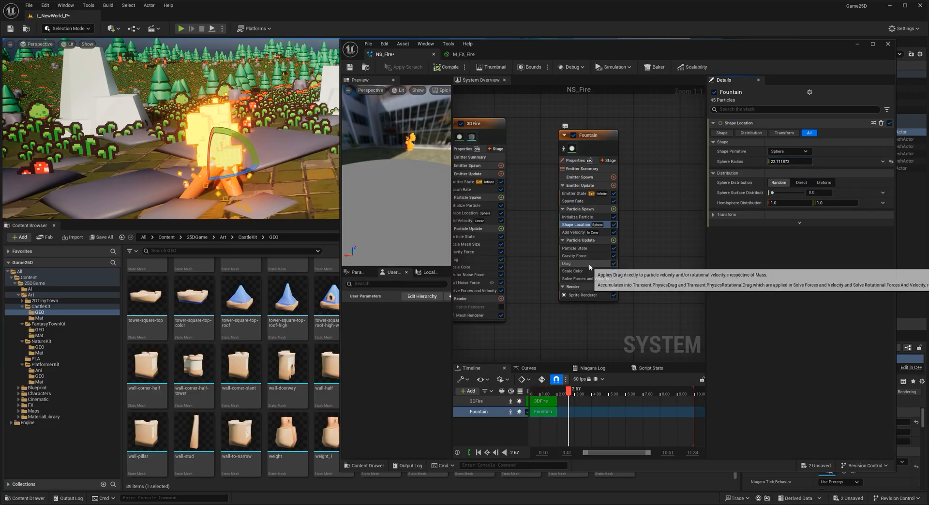
Step: Set the Z gravity of the Fountain's Gravity Force module to -300
left_click(575, 255)
left_click_drag(862, 136, 864, 133)
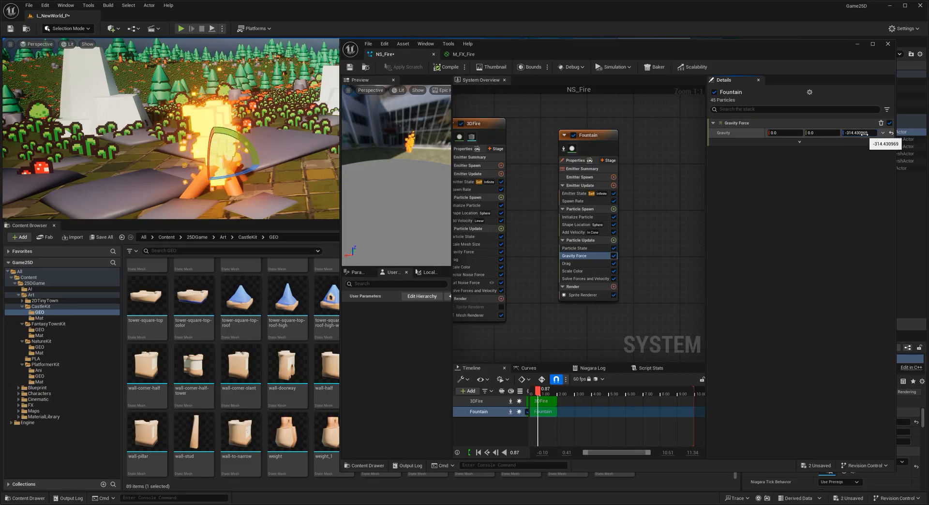
left_click(861, 134)
type("-300")
key("Return")
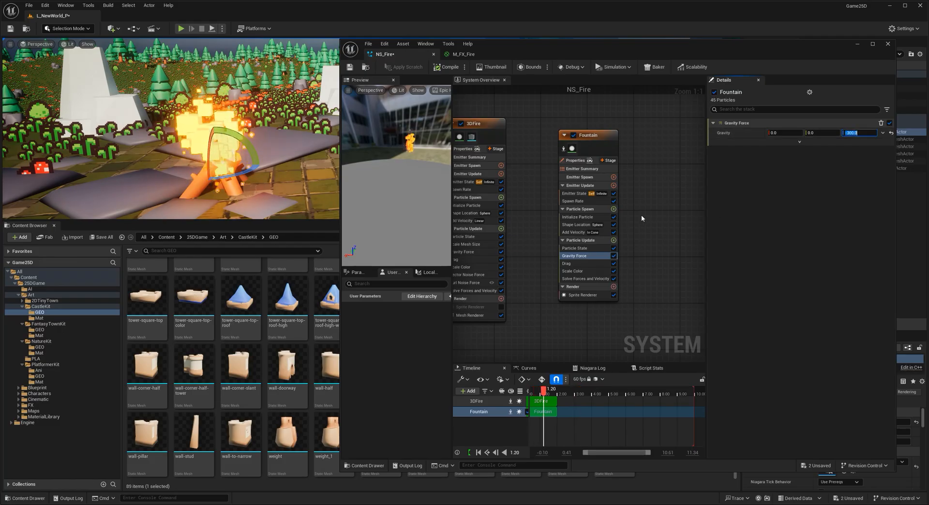
Step: Open the Fountain emitter's Scale Color module to review its color gradient and alpha curve
left_click(581, 273)
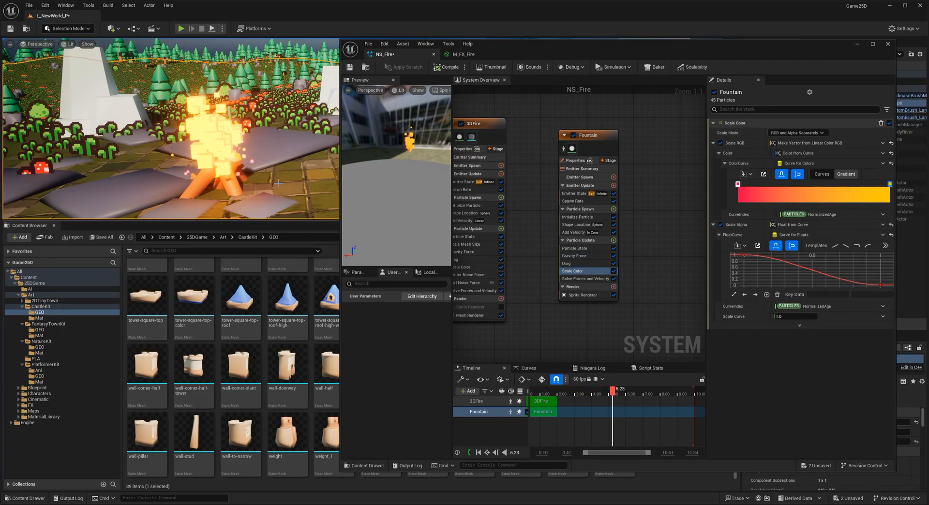